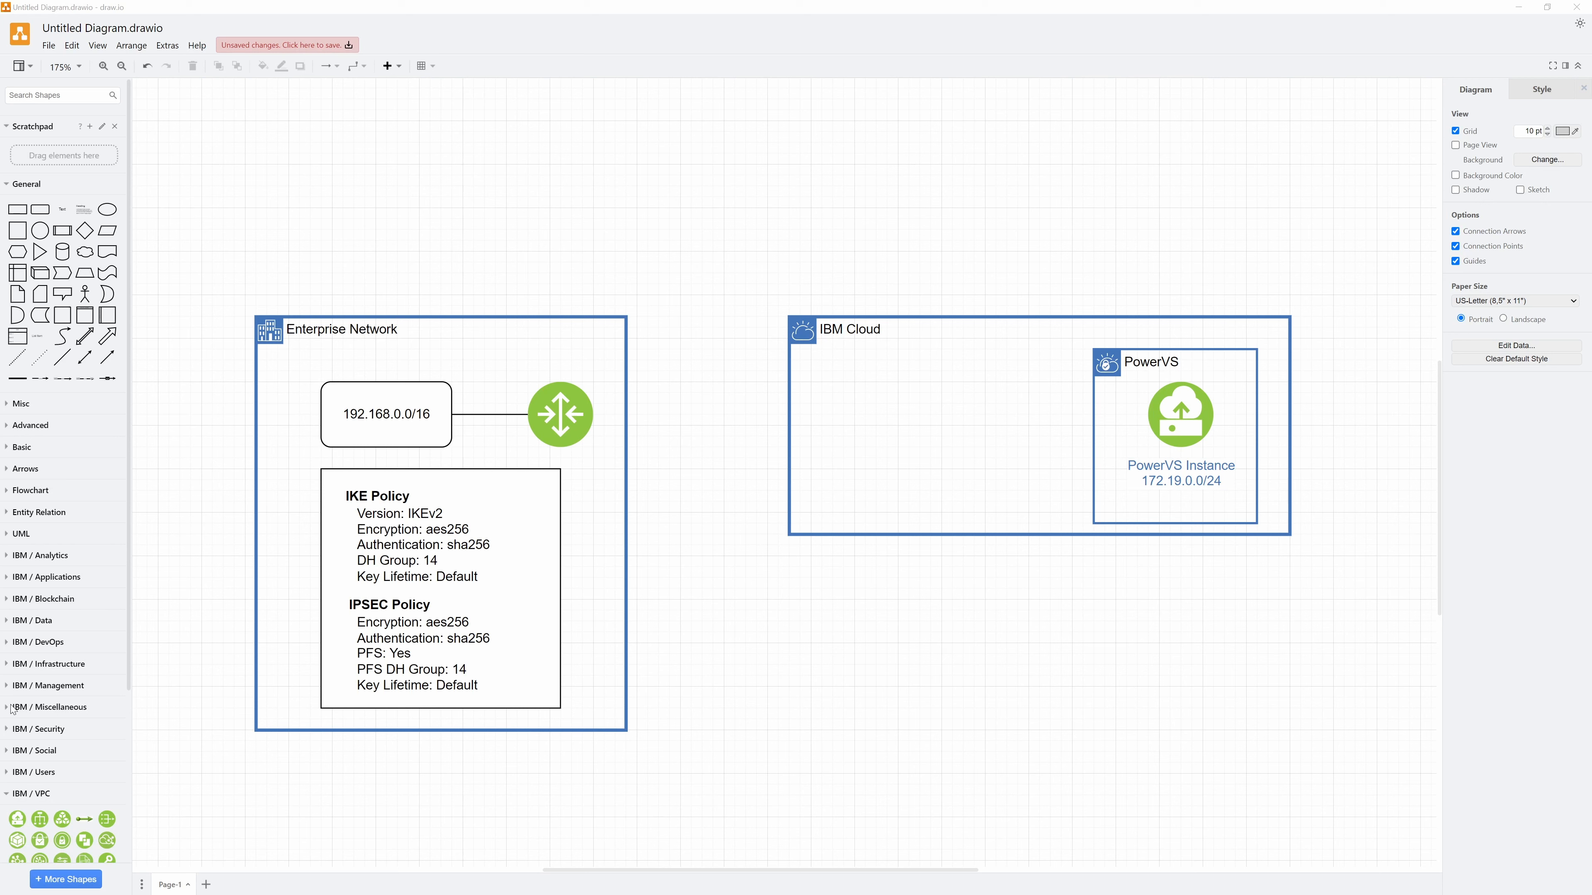
Add an IBM VPC box inside the IBM Cloud box and resize it to match the height of the PowerVS box
scroll(11, 708, down, 3)
drag(40, 734, 928, 505)
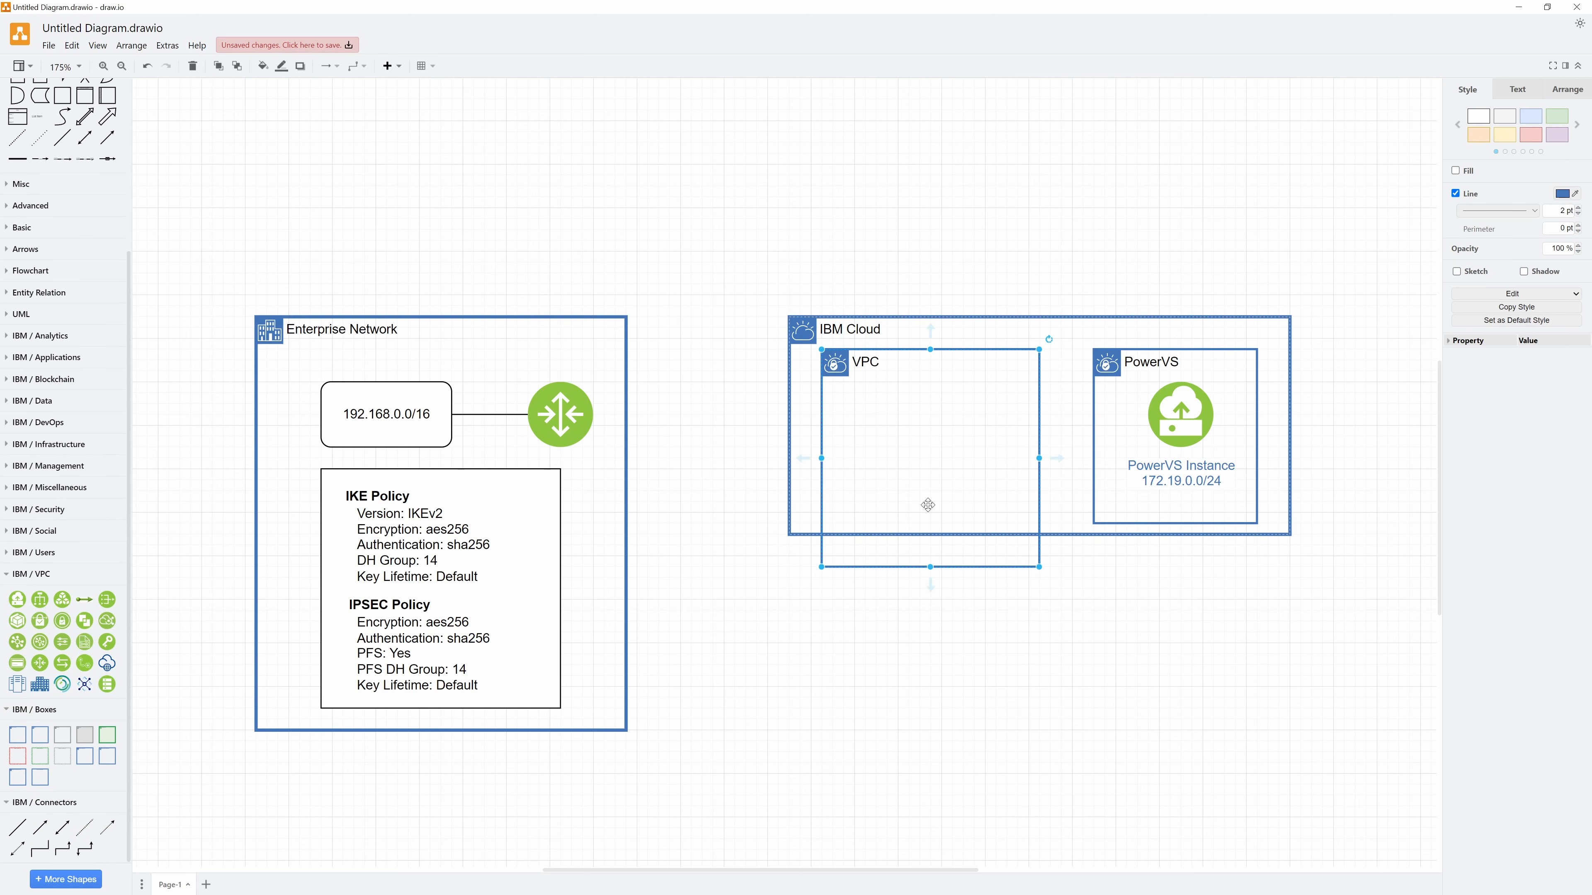
drag(1039, 567, 1029, 513)
drag(926, 514, 926, 524)
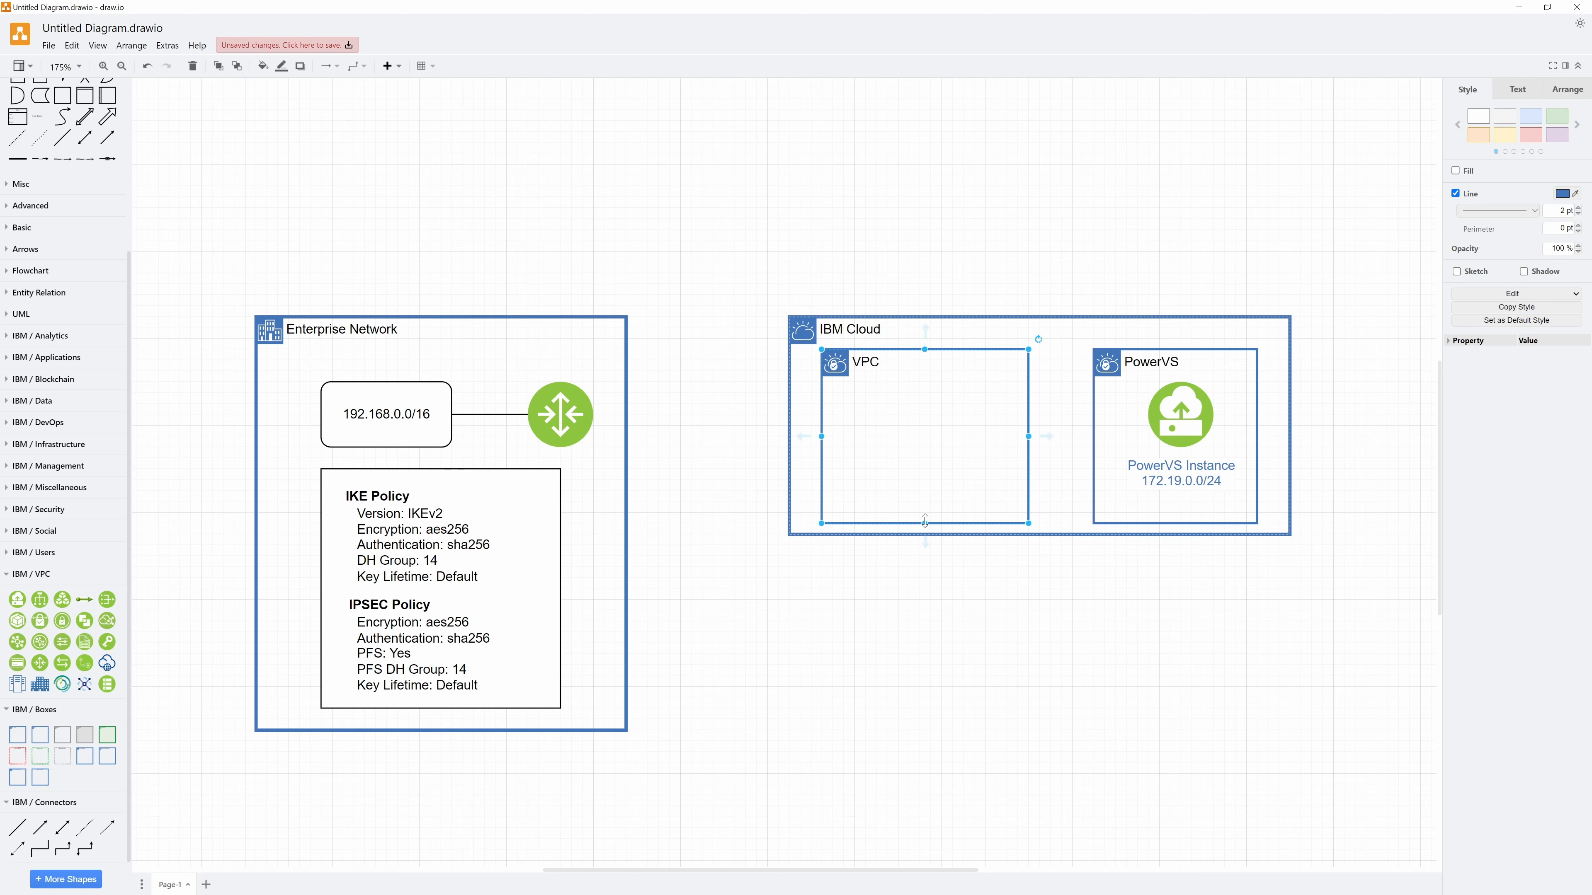
Place the green padlock VPN icon inside the VPC box, level with the PowerVS icon, and label it "VPN Connection"
click(39, 622)
drag(788, 468, 912, 415)
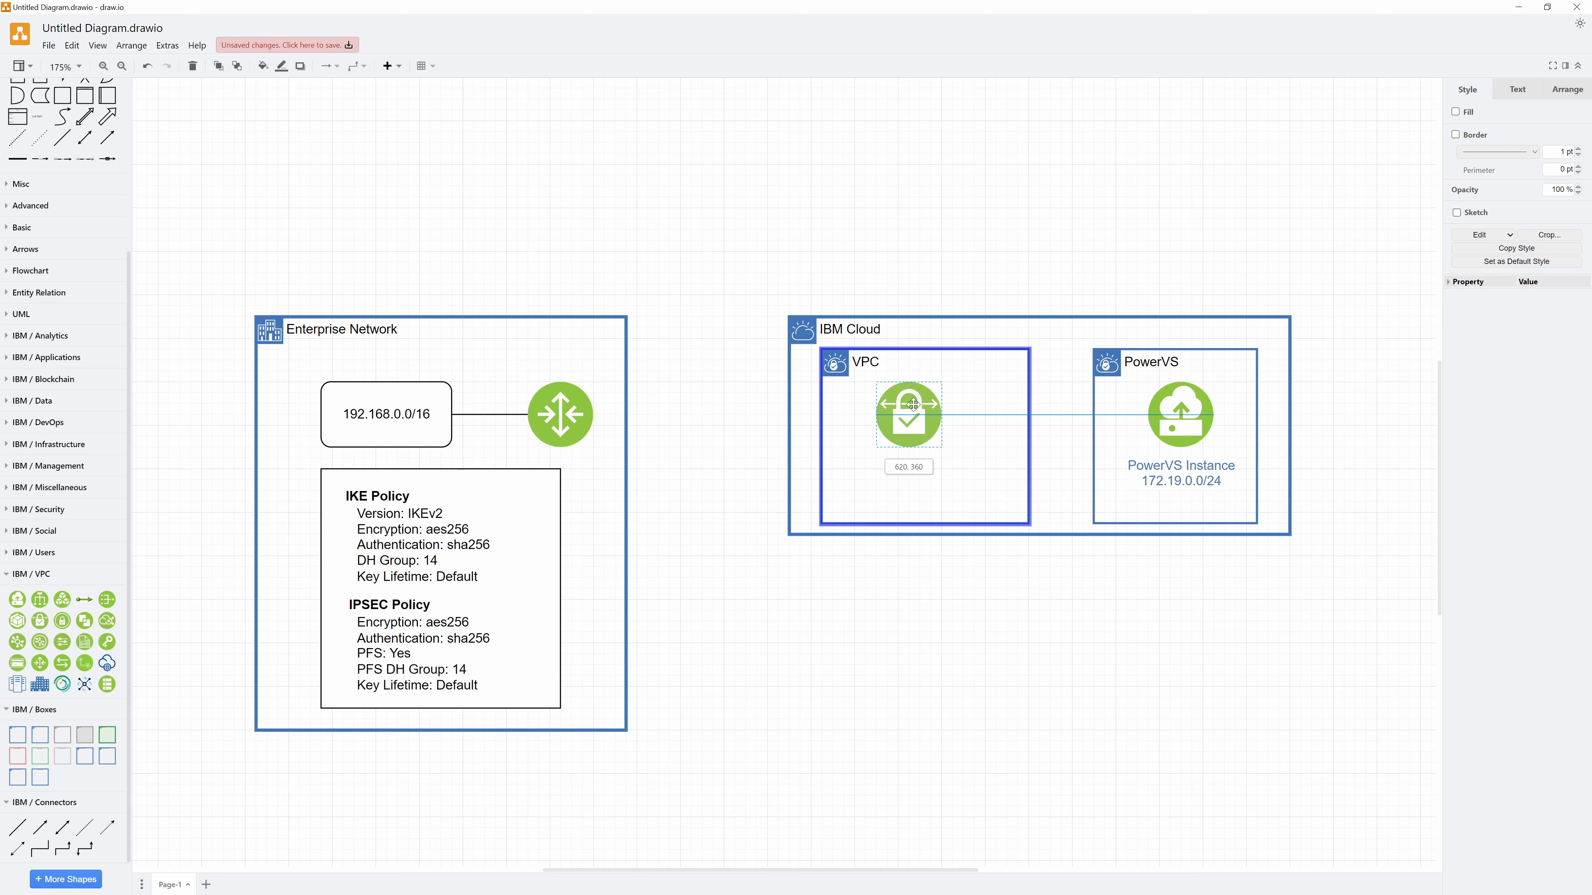
double_click(912, 415)
text(VPN Connection)
click(708, 413)
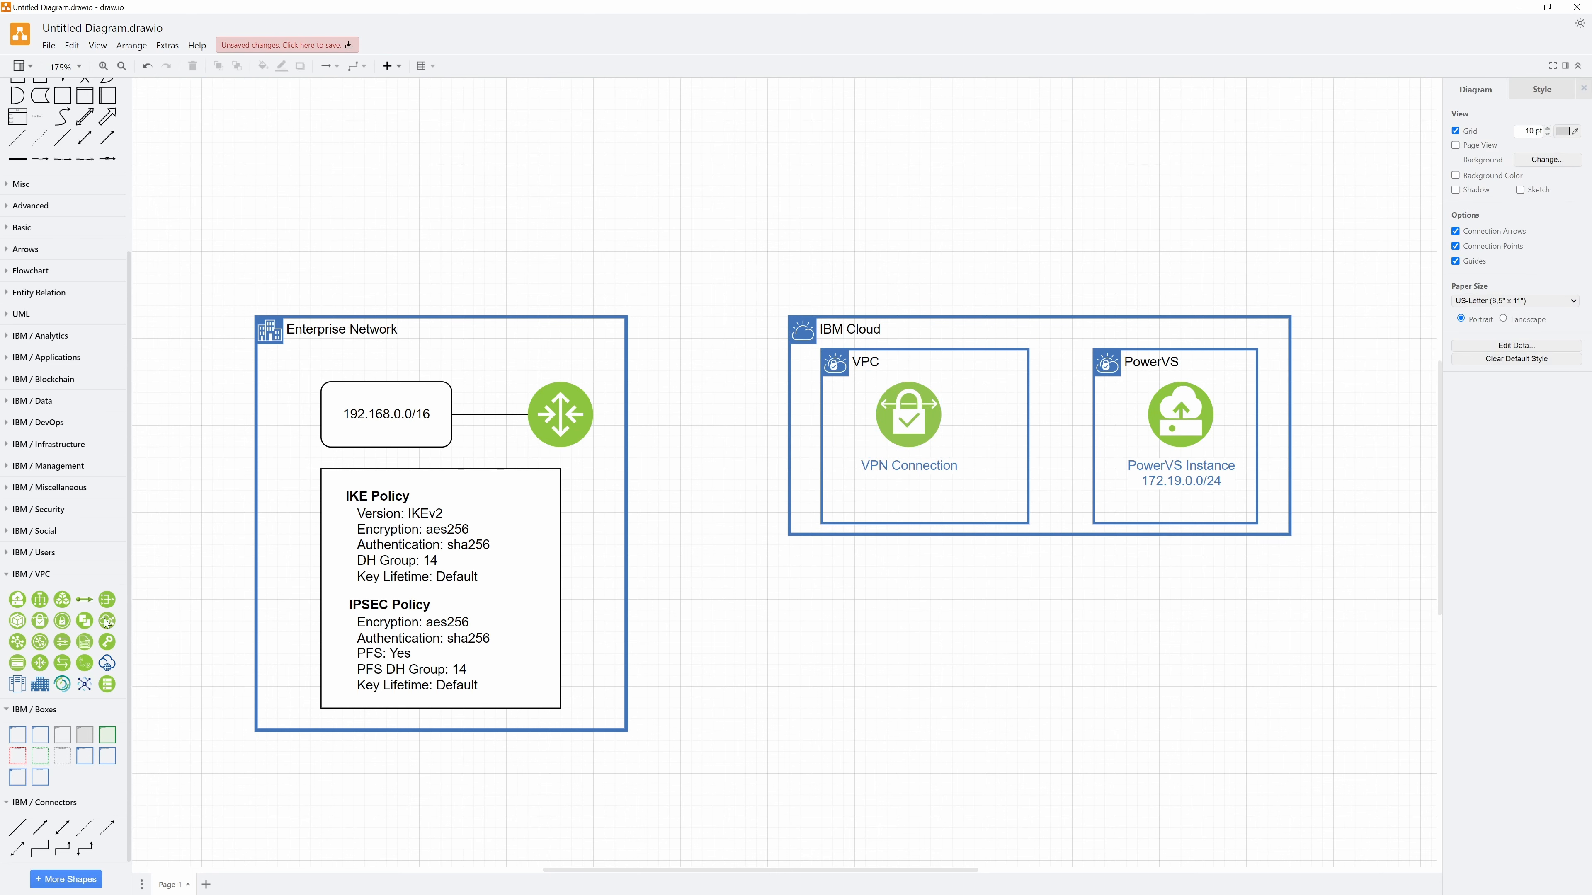
Add the dark blue node-network icon, narrow the VPC box, and centre the icon between the VPC and PowerVS boxes
drag(84, 684, 1020, 389)
click(1025, 520)
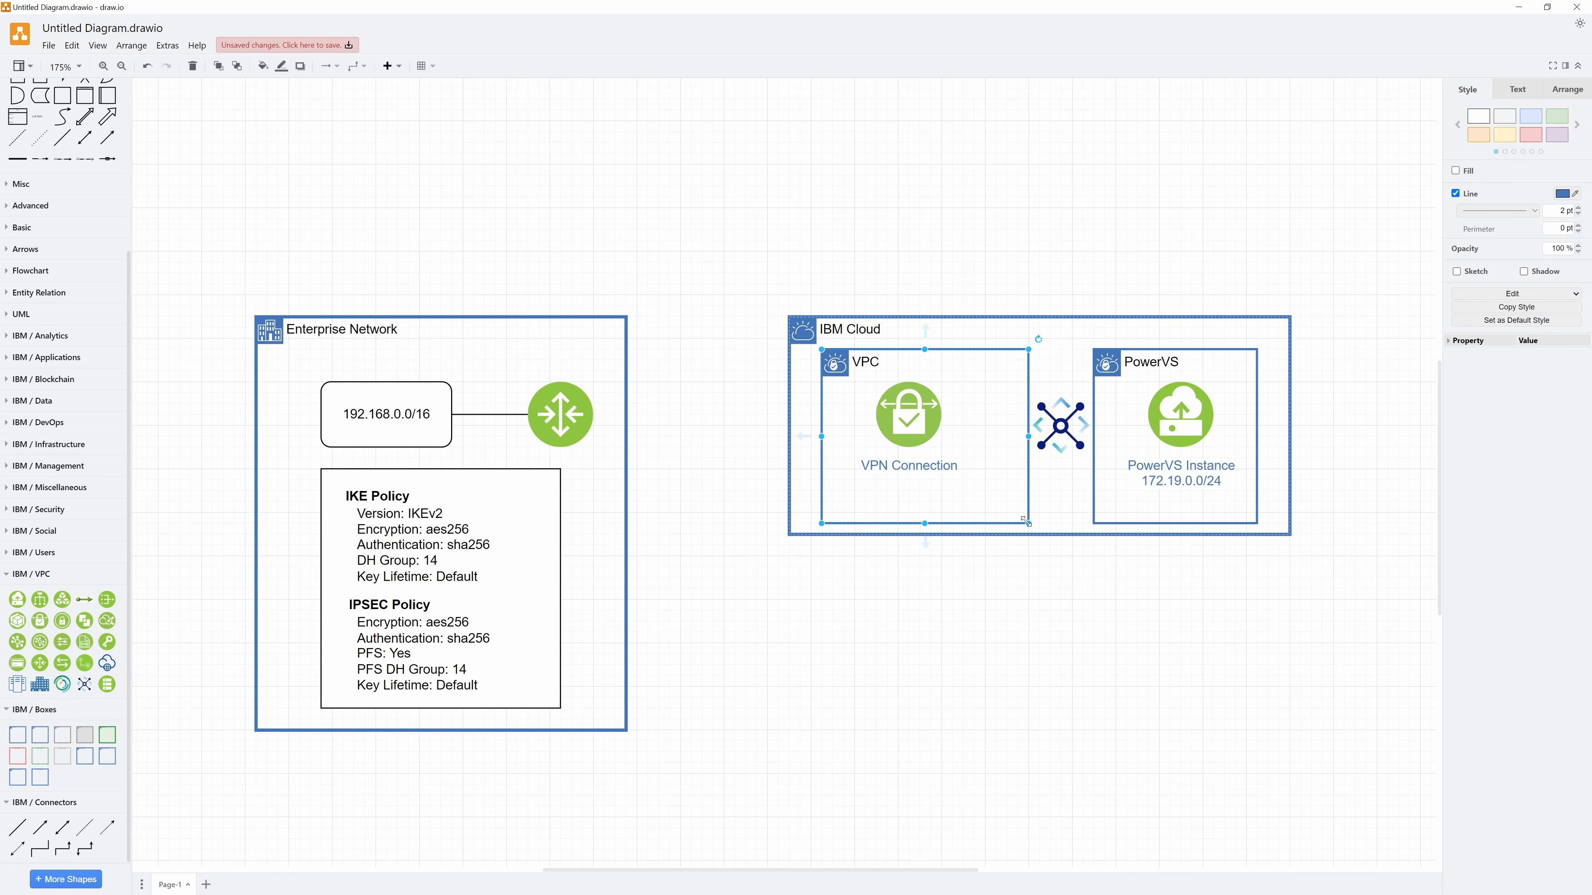
drag(994, 526, 986, 525)
drag(1061, 426, 1039, 414)
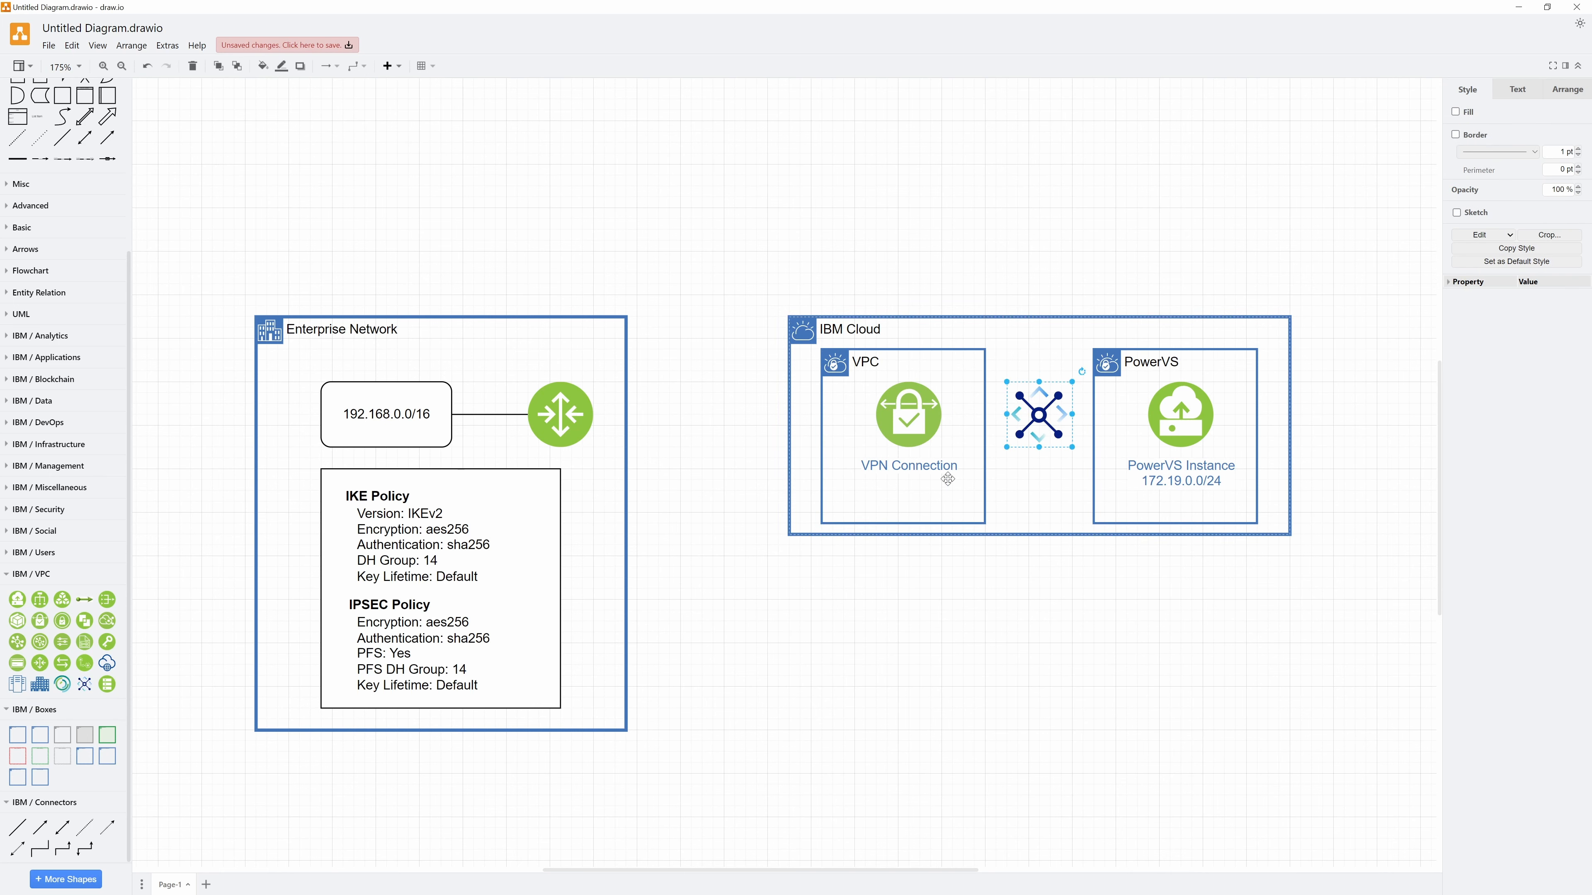
Link the PowerVS box to the dark blue network icon and that icon to the VPC box with straight lines
click(714, 558)
click(18, 828)
drag(824, 438, 1092, 421)
drag(755, 501, 1069, 416)
click(18, 828)
drag(821, 435, 1006, 415)
drag(756, 501, 986, 415)
Connect the VPN Connection icon to the green router icon in the Enterprise Network box with a straight line
click(18, 828)
drag(821, 436, 882, 417)
drag(756, 501, 593, 414)
double_click(689, 414)
click(737, 589)
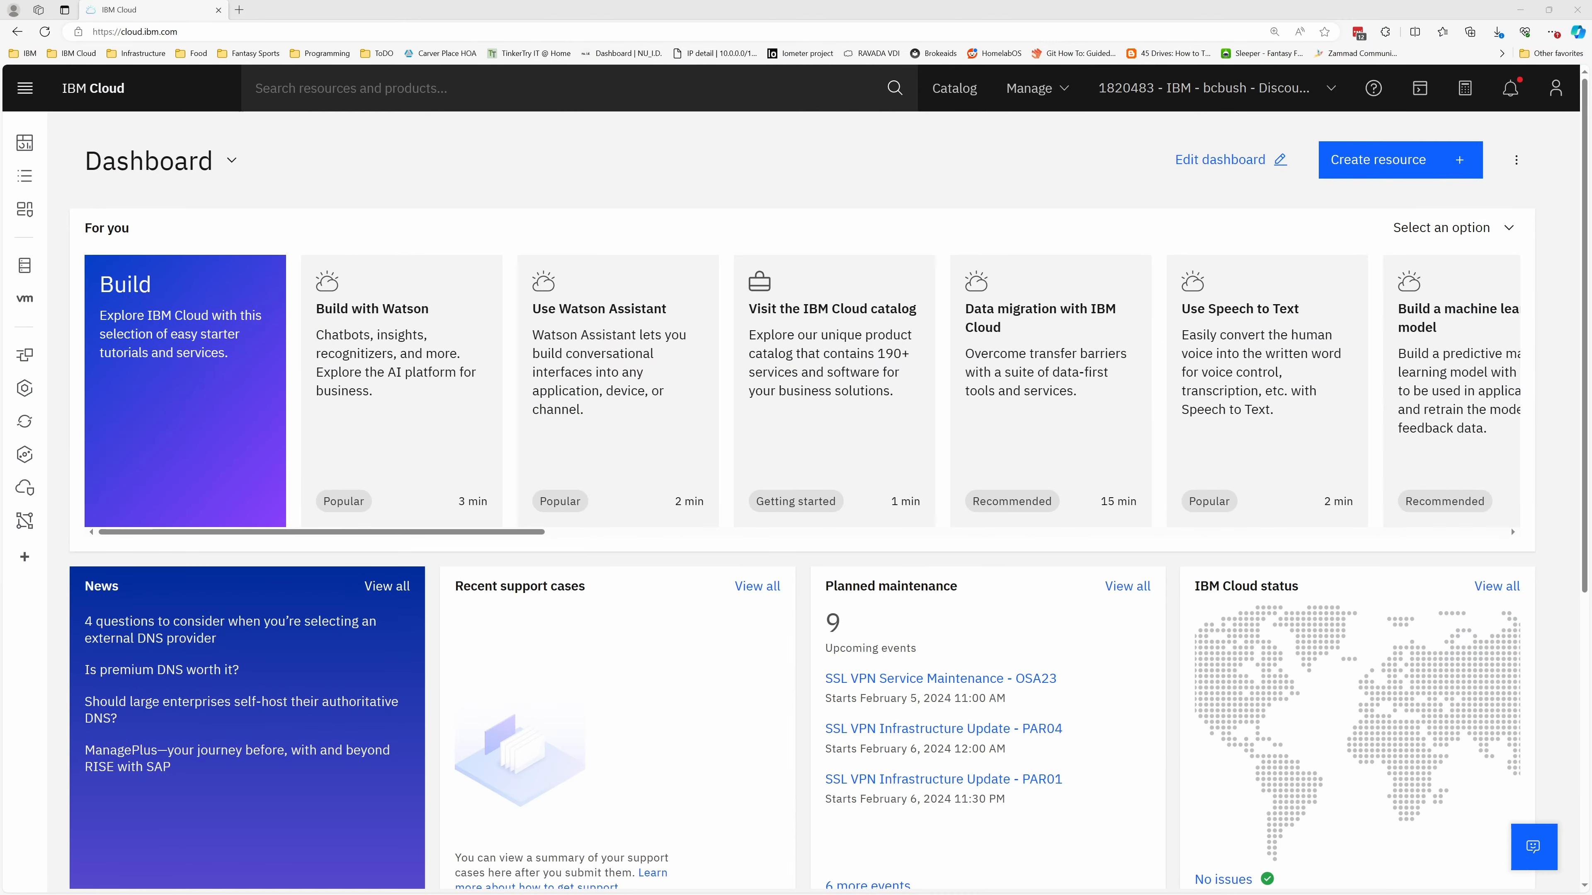
Switch to the IBM Cloud console and start creating a new VPC from the VPC Infrastructure section
click(23, 87)
scroll(88, 652, down, 5)
scroll(84, 565, up, 5)
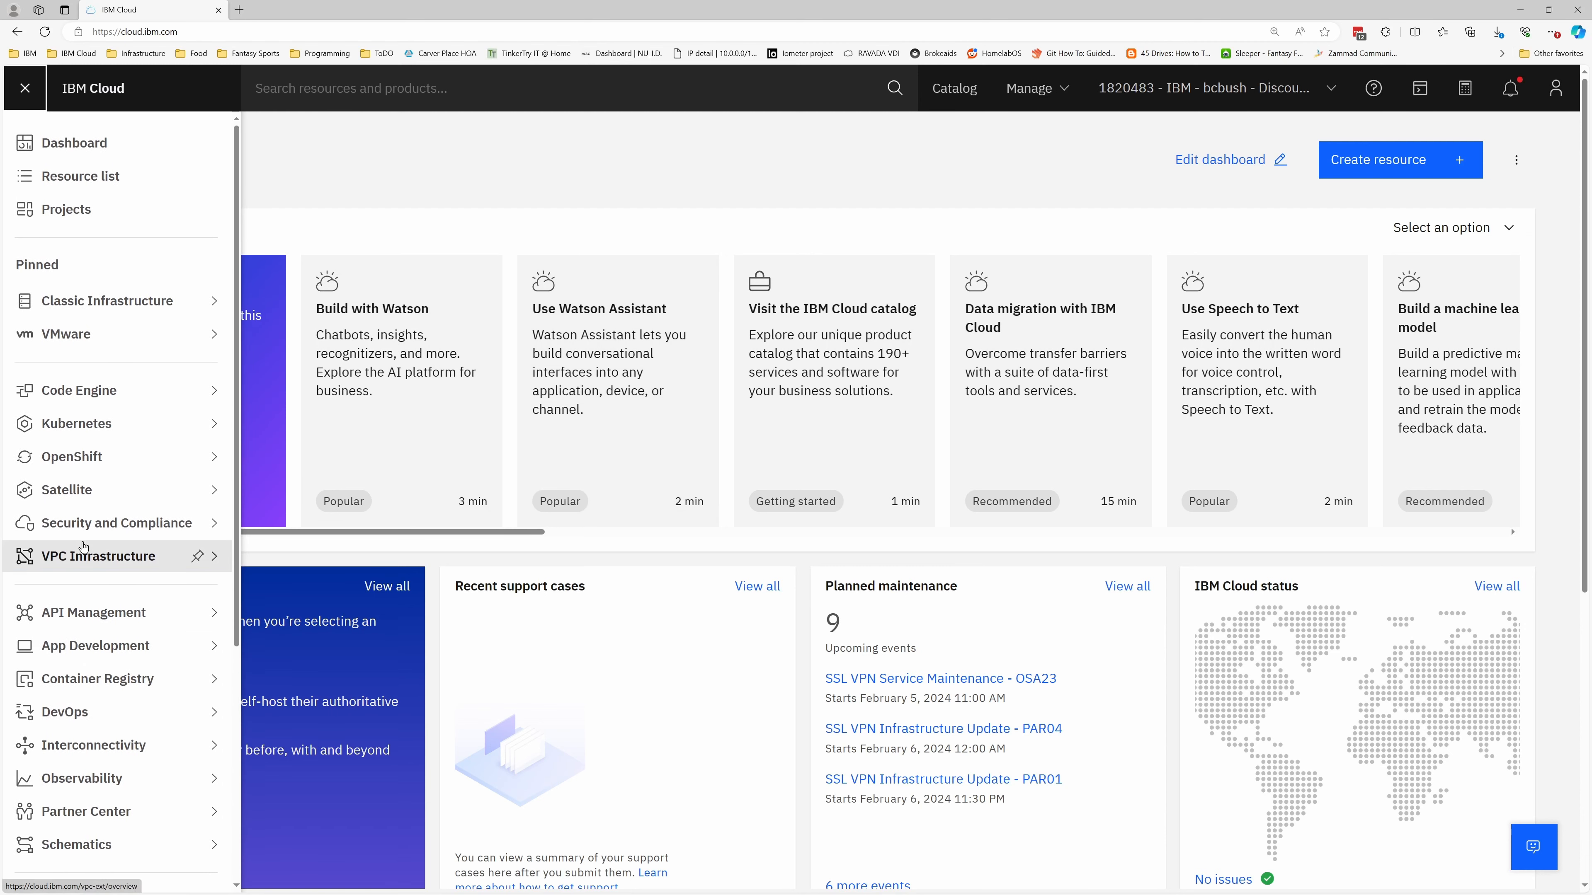
click(83, 551)
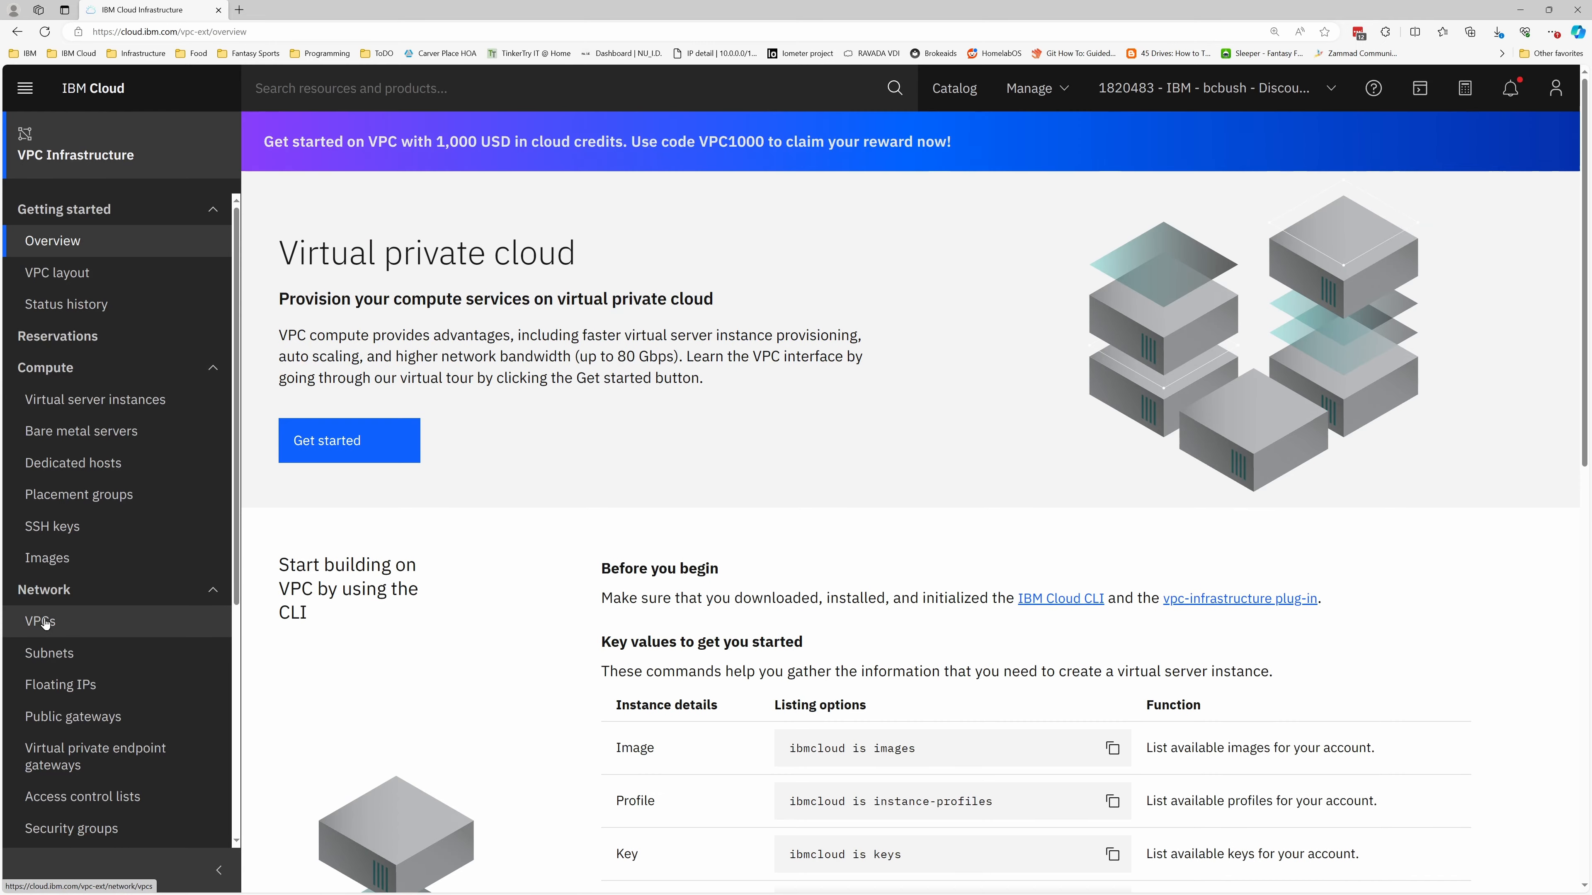
click(42, 620)
click(1460, 232)
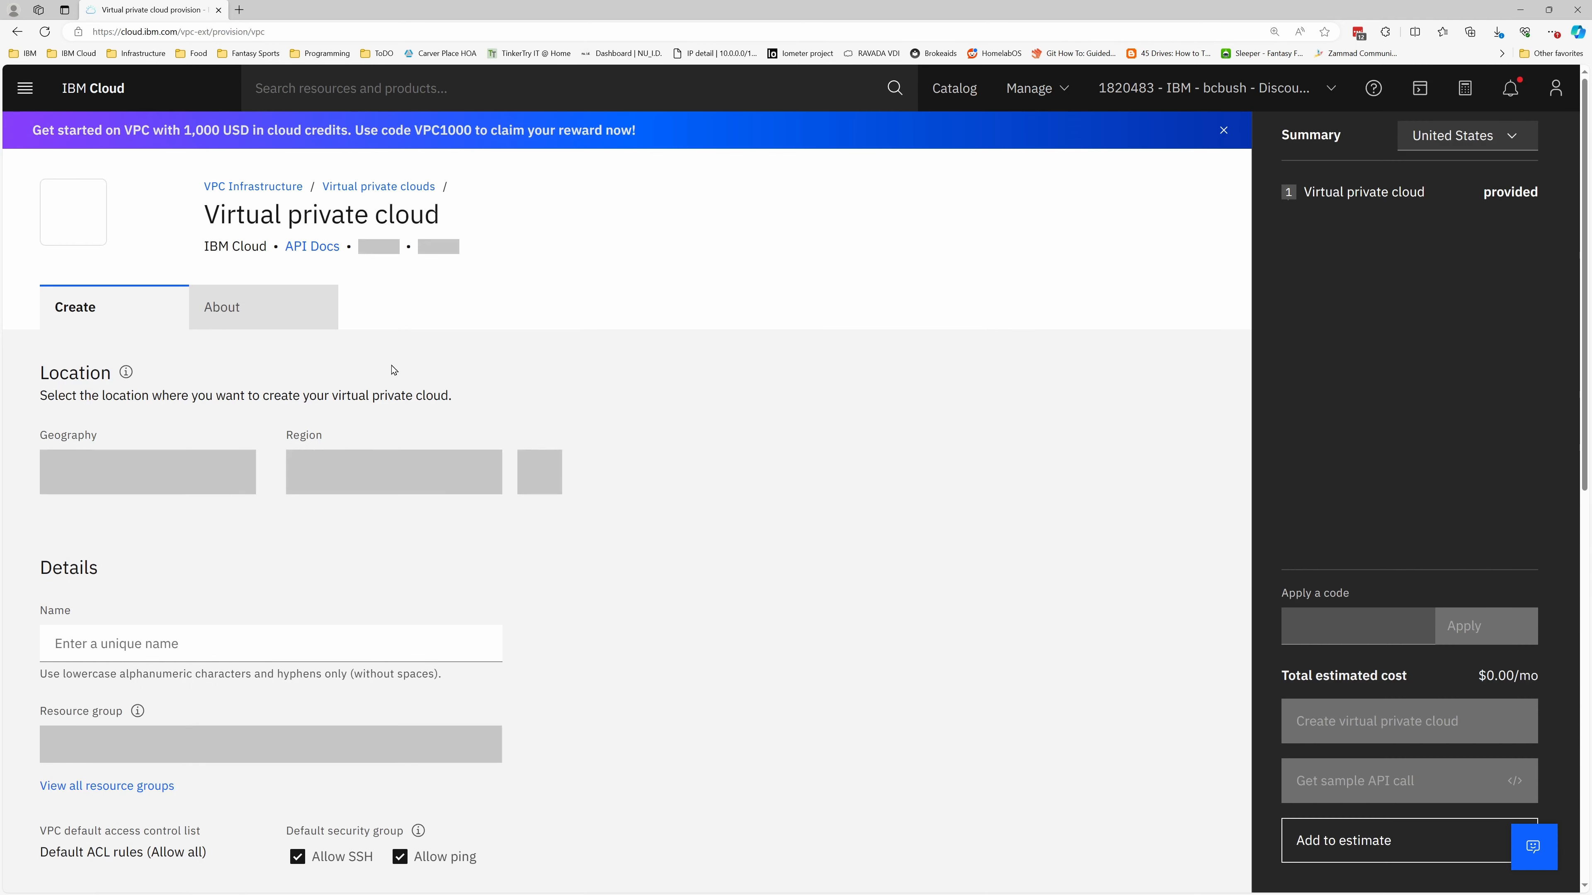
Create the VPC named powervs-vpn-gateway-vpc in Washington DC without default address prefixes for each zone
click(180, 642)
text(pow)
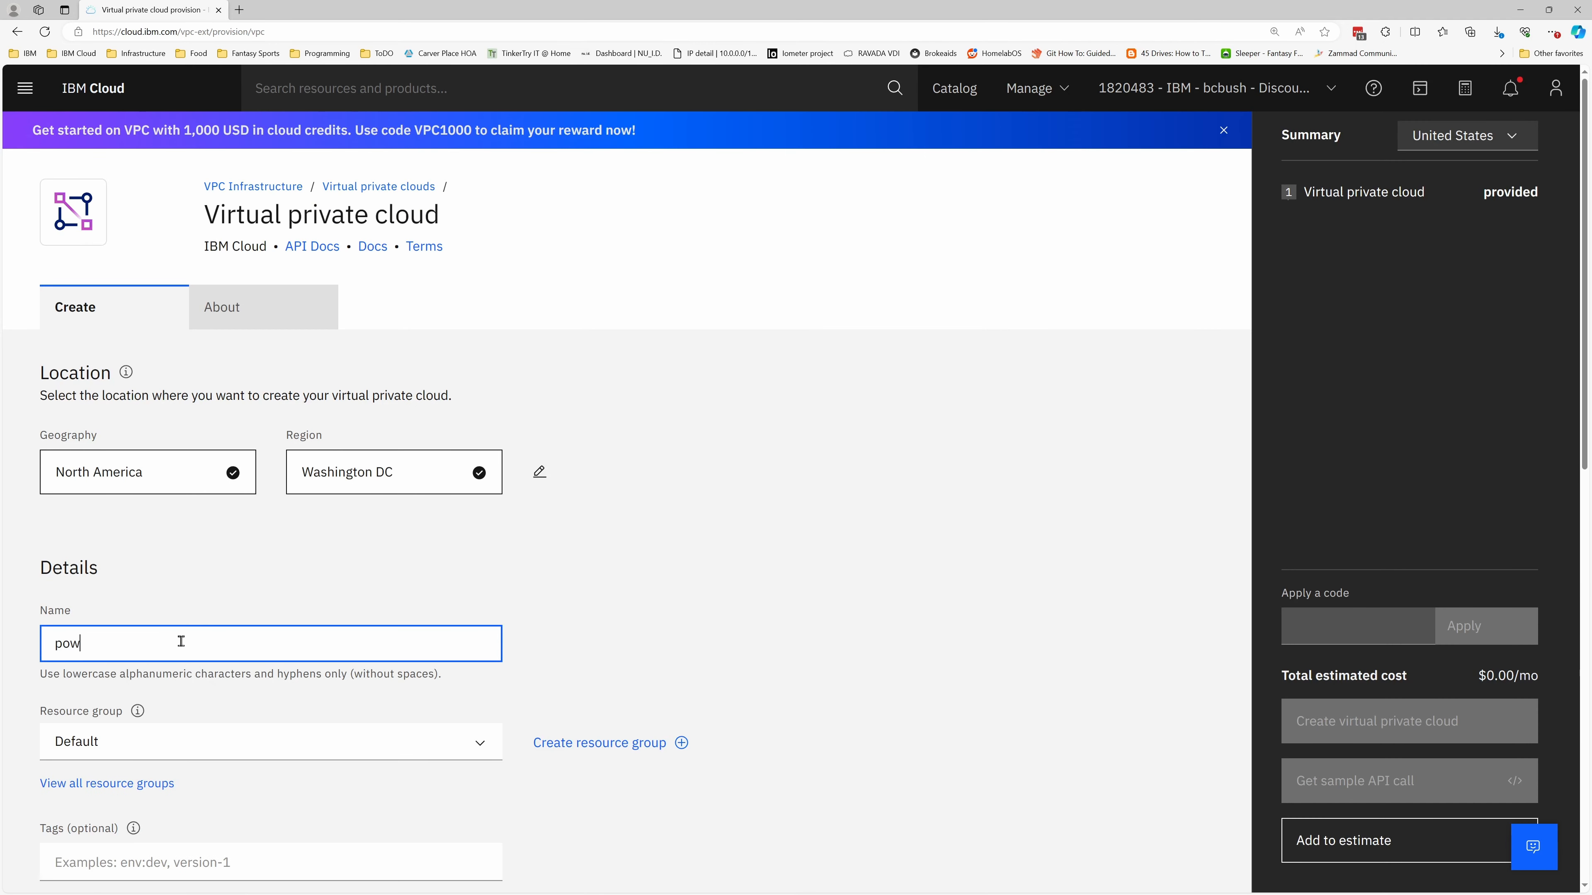
text(ervs-vpn-)
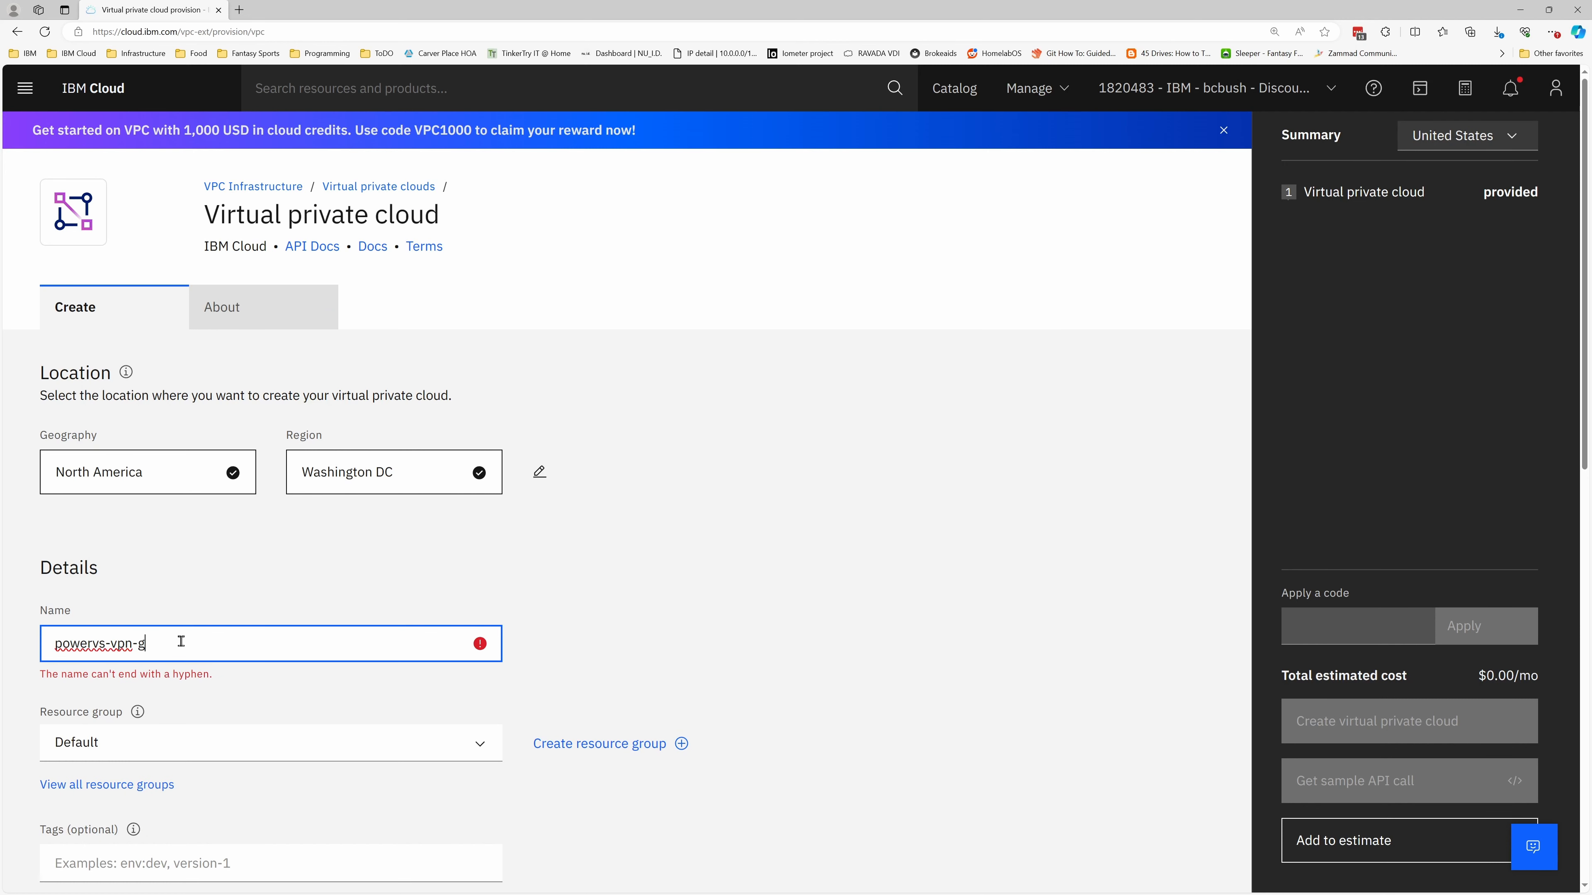
text(gateway-vpc)
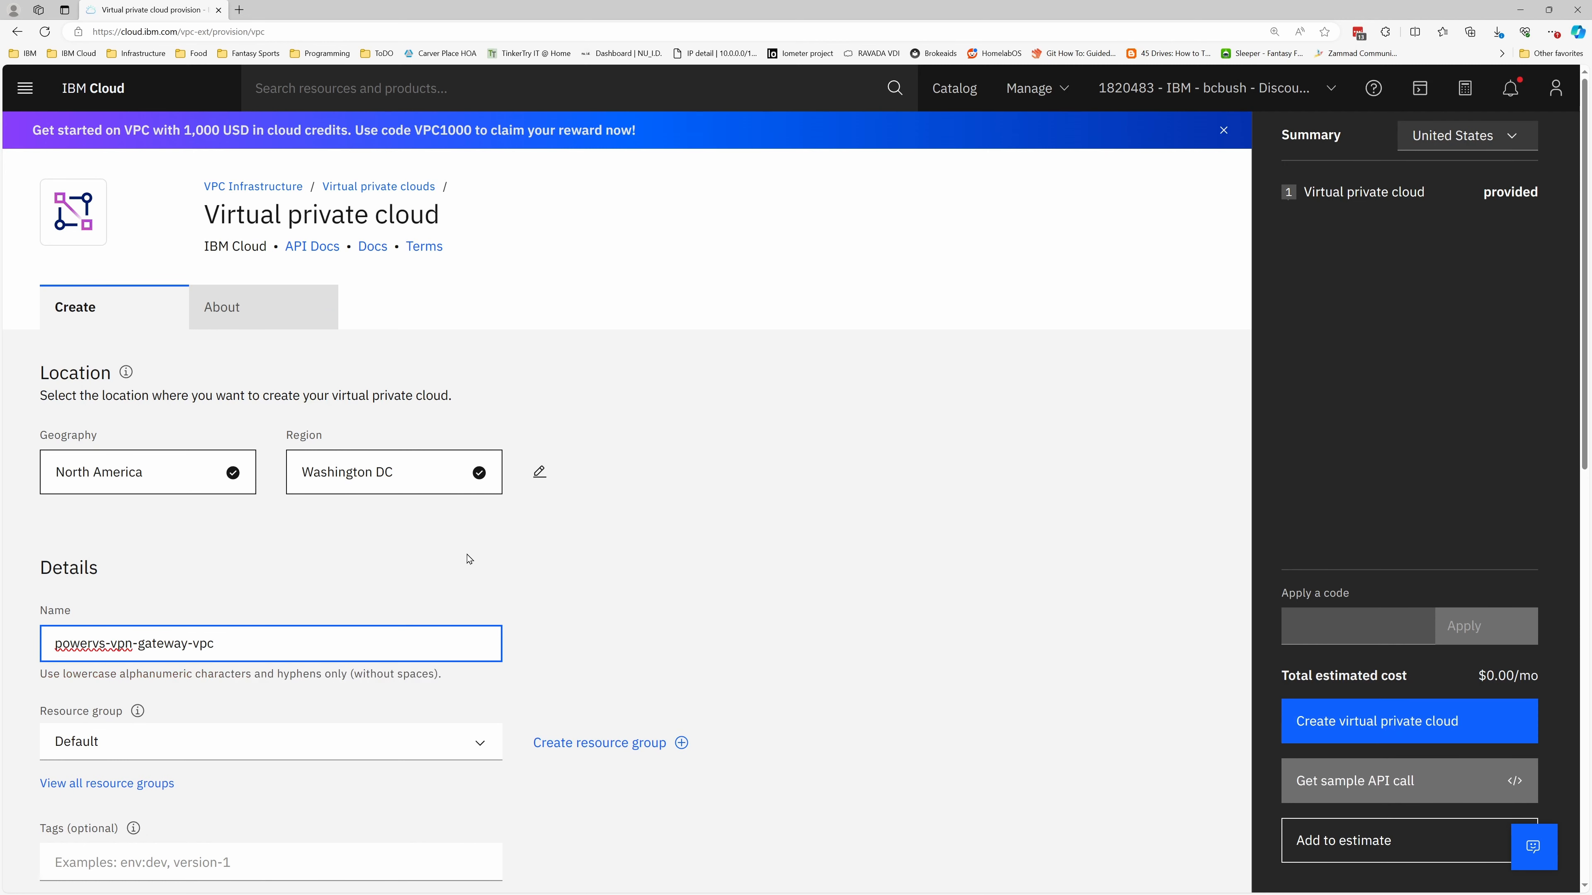
scroll(251, 627, down, 5)
click(296, 616)
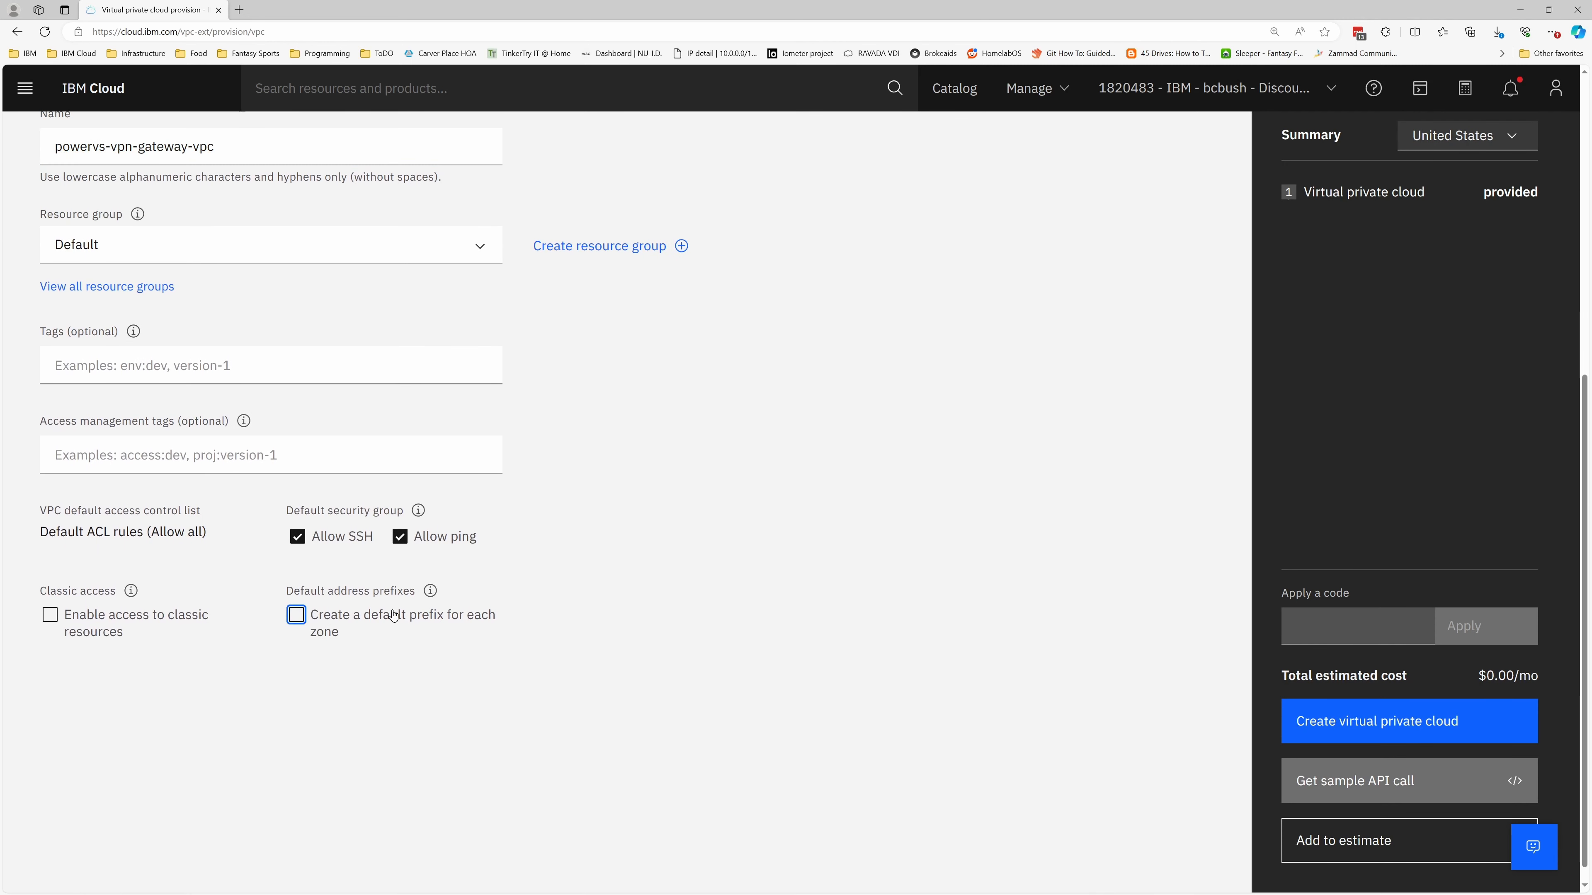
click(1379, 721)
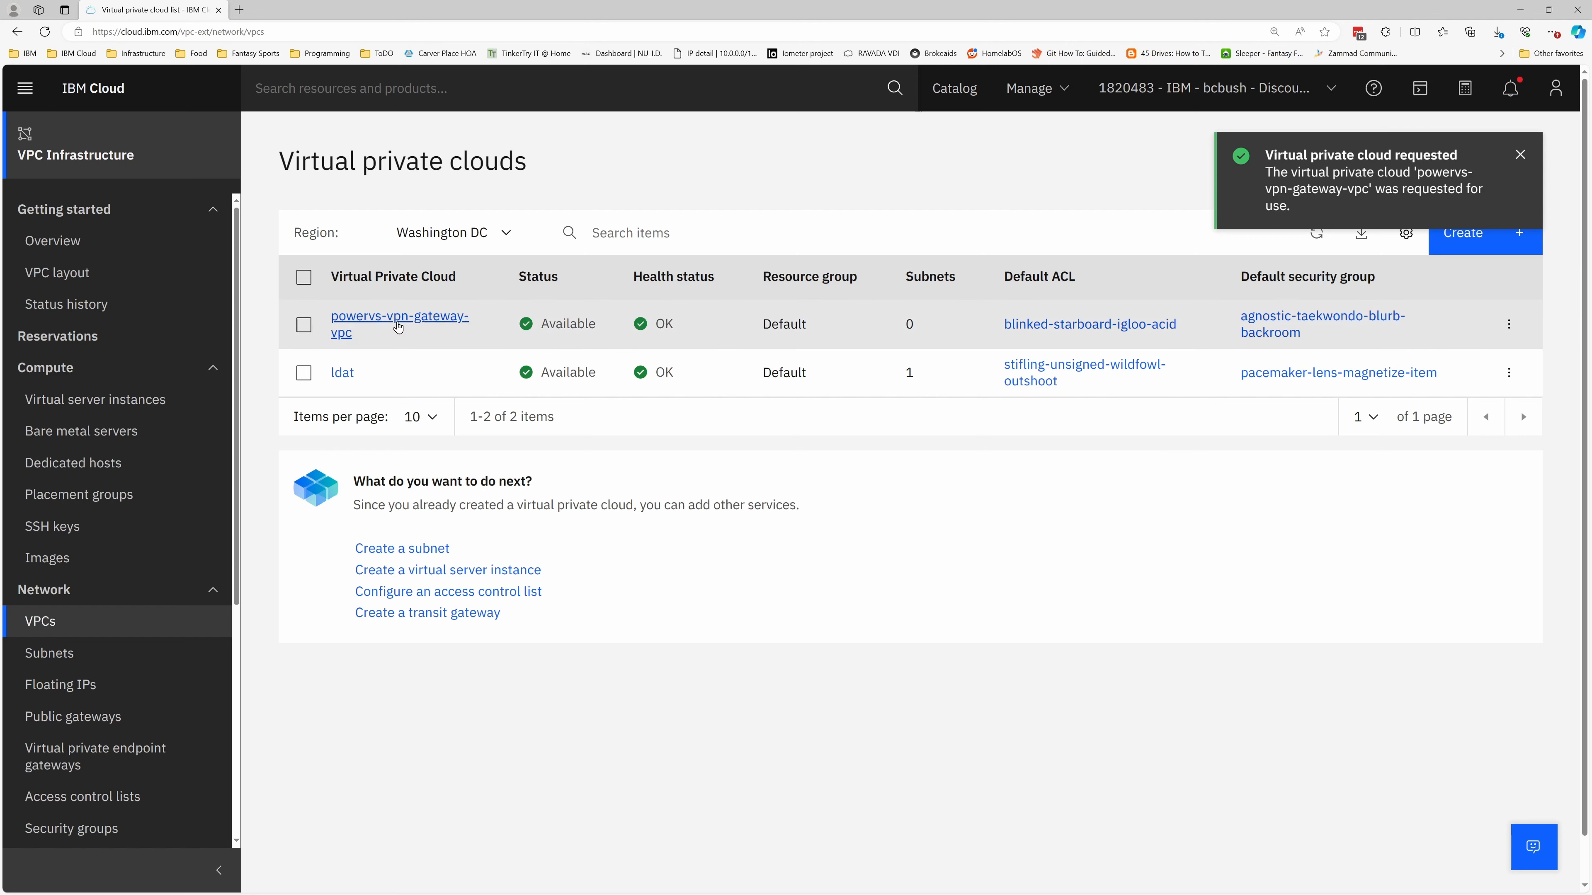
Create the address prefix 172.20.0.0/24 in Washington DC 2 for powervs-vpn-gateway-vpc
click(374, 318)
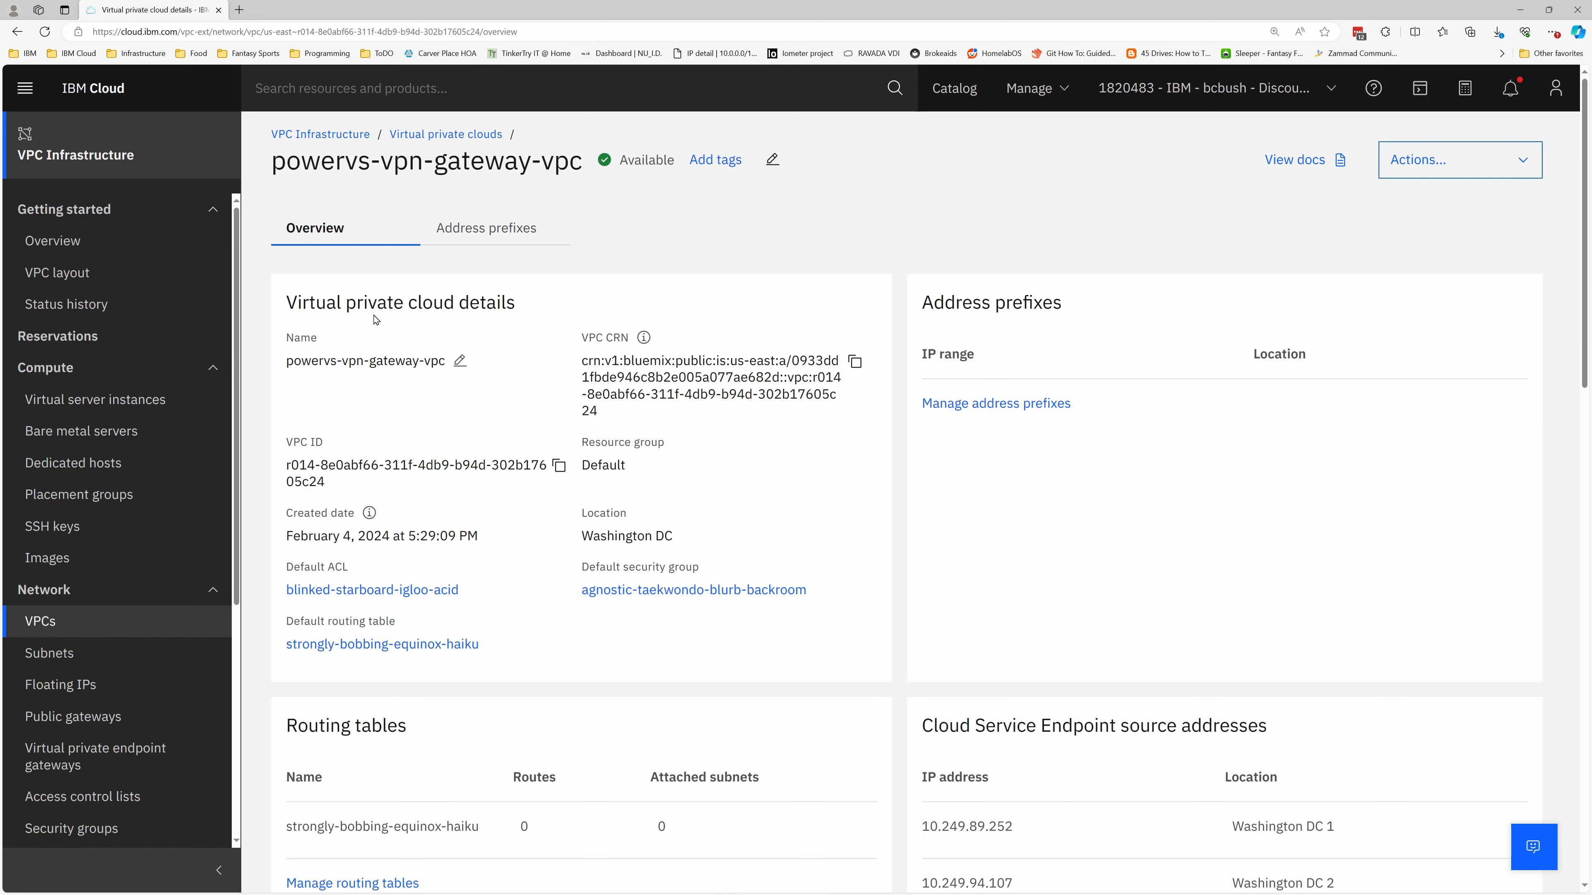
click(1020, 407)
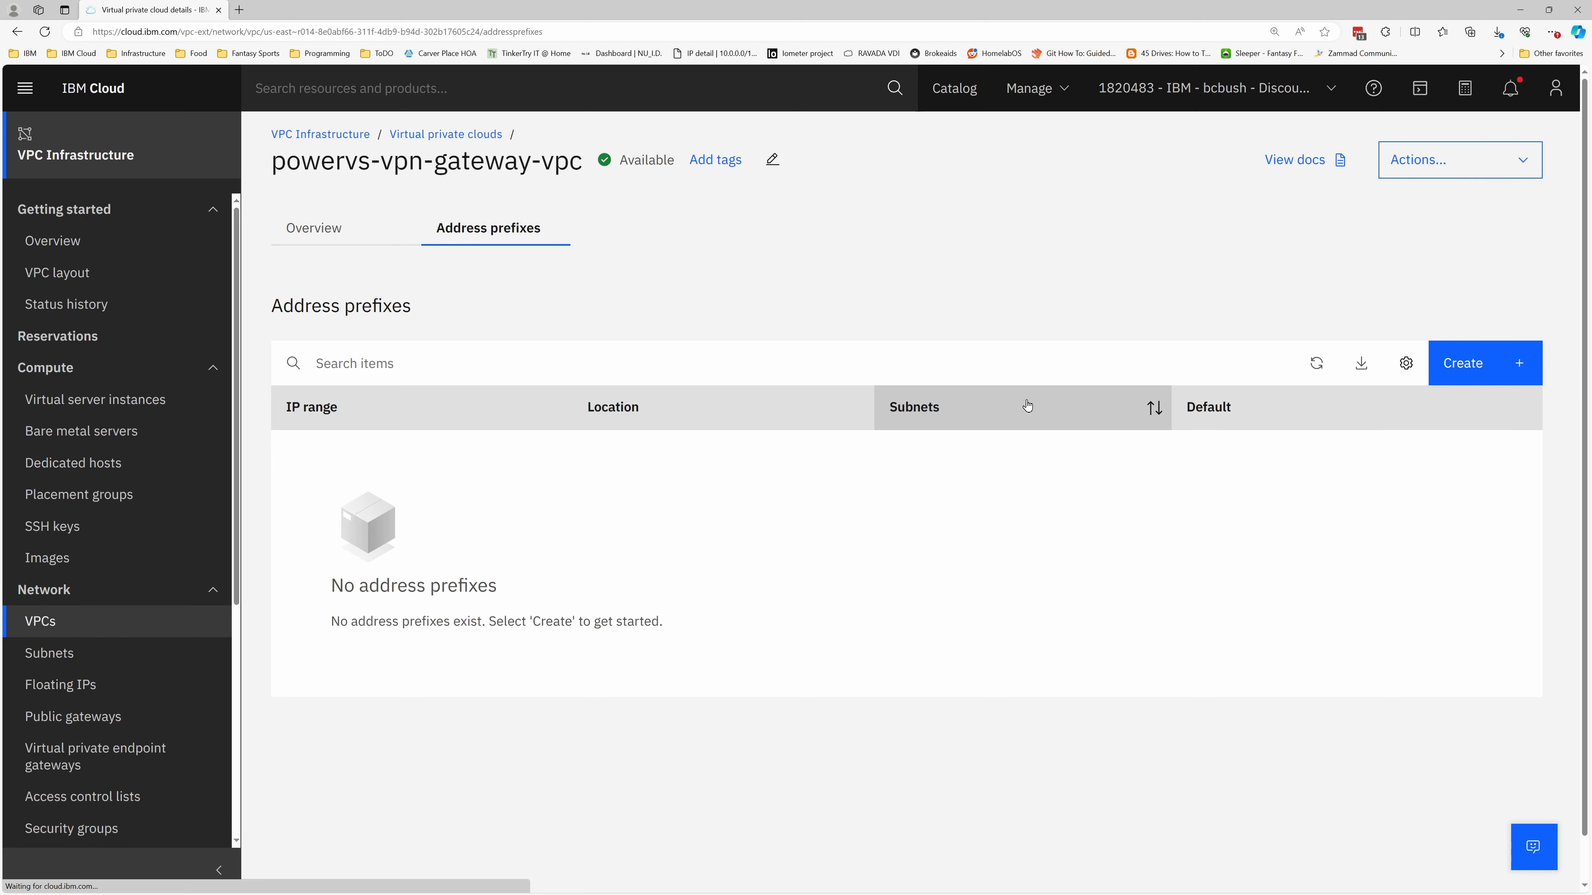
click(1469, 377)
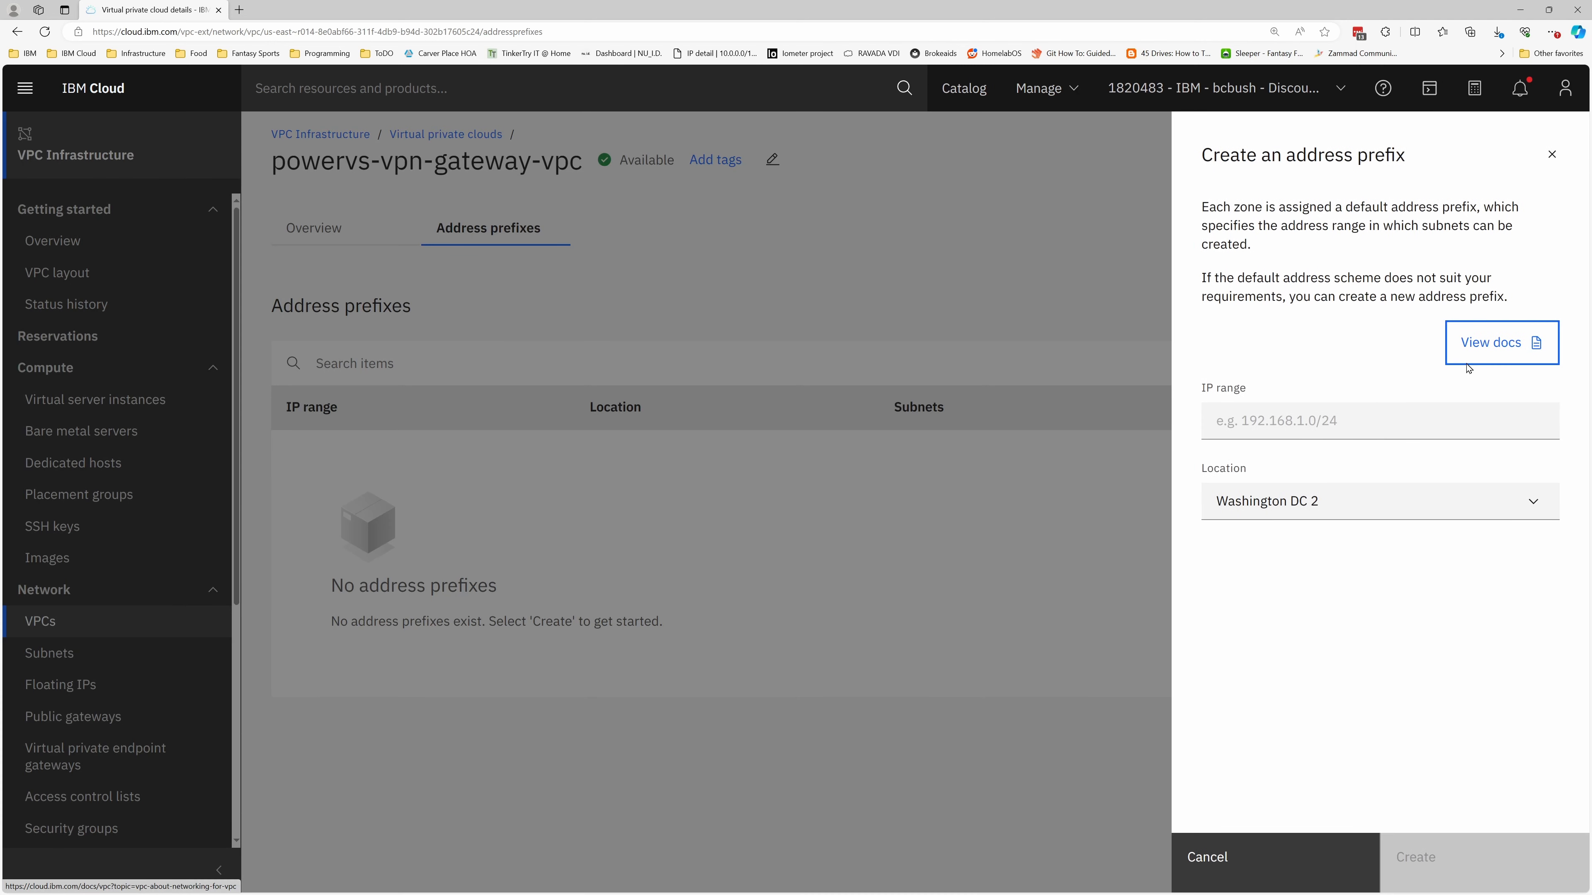
click(1233, 419)
text(172.20.0.0/)
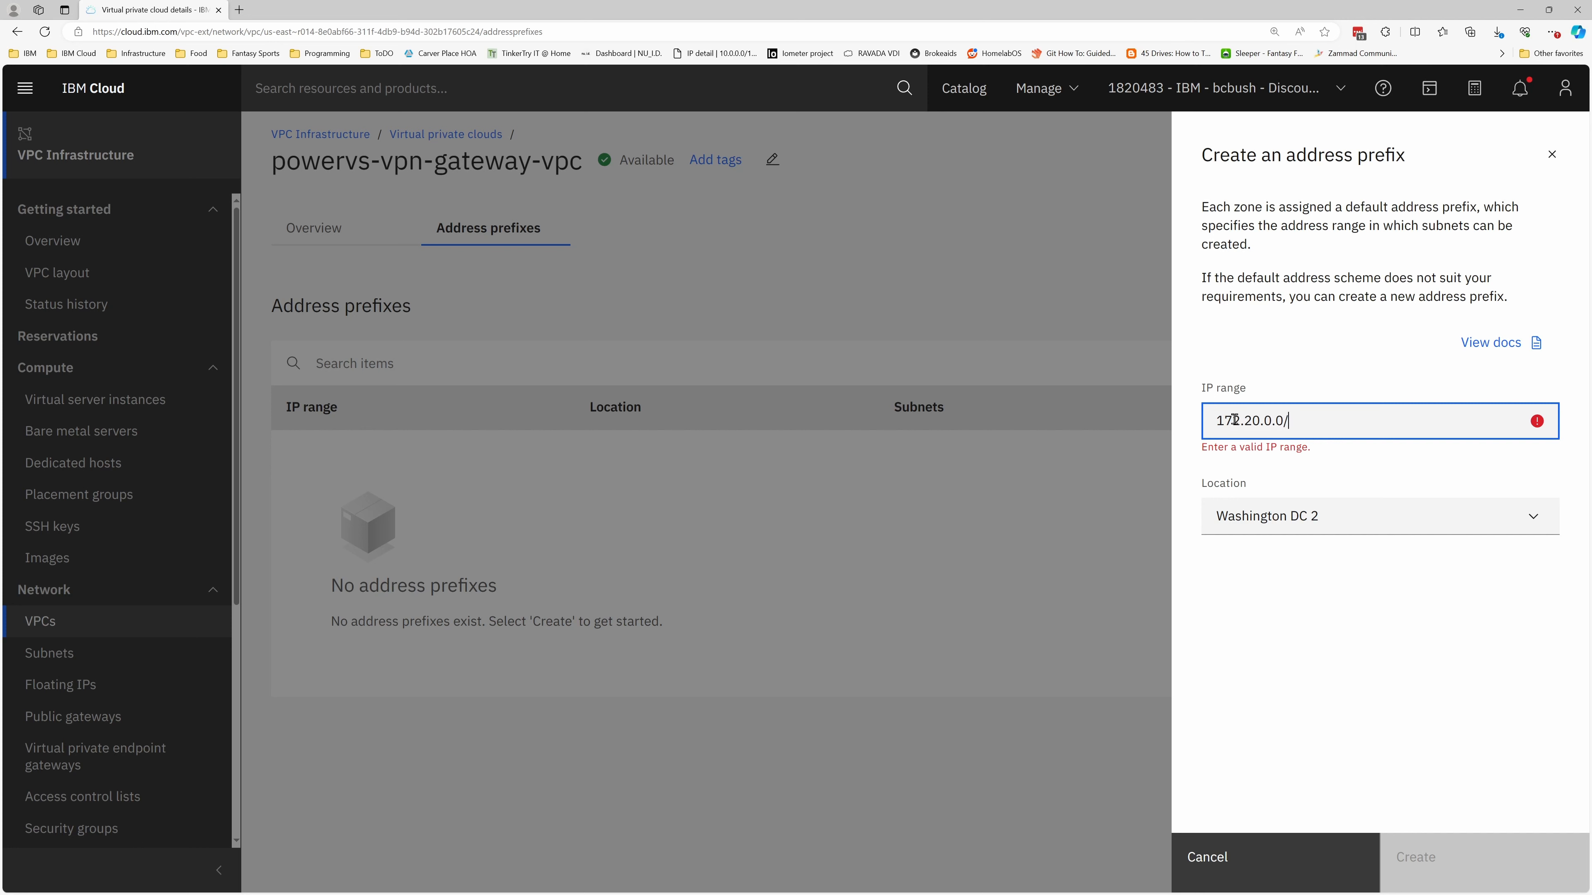
text(24)
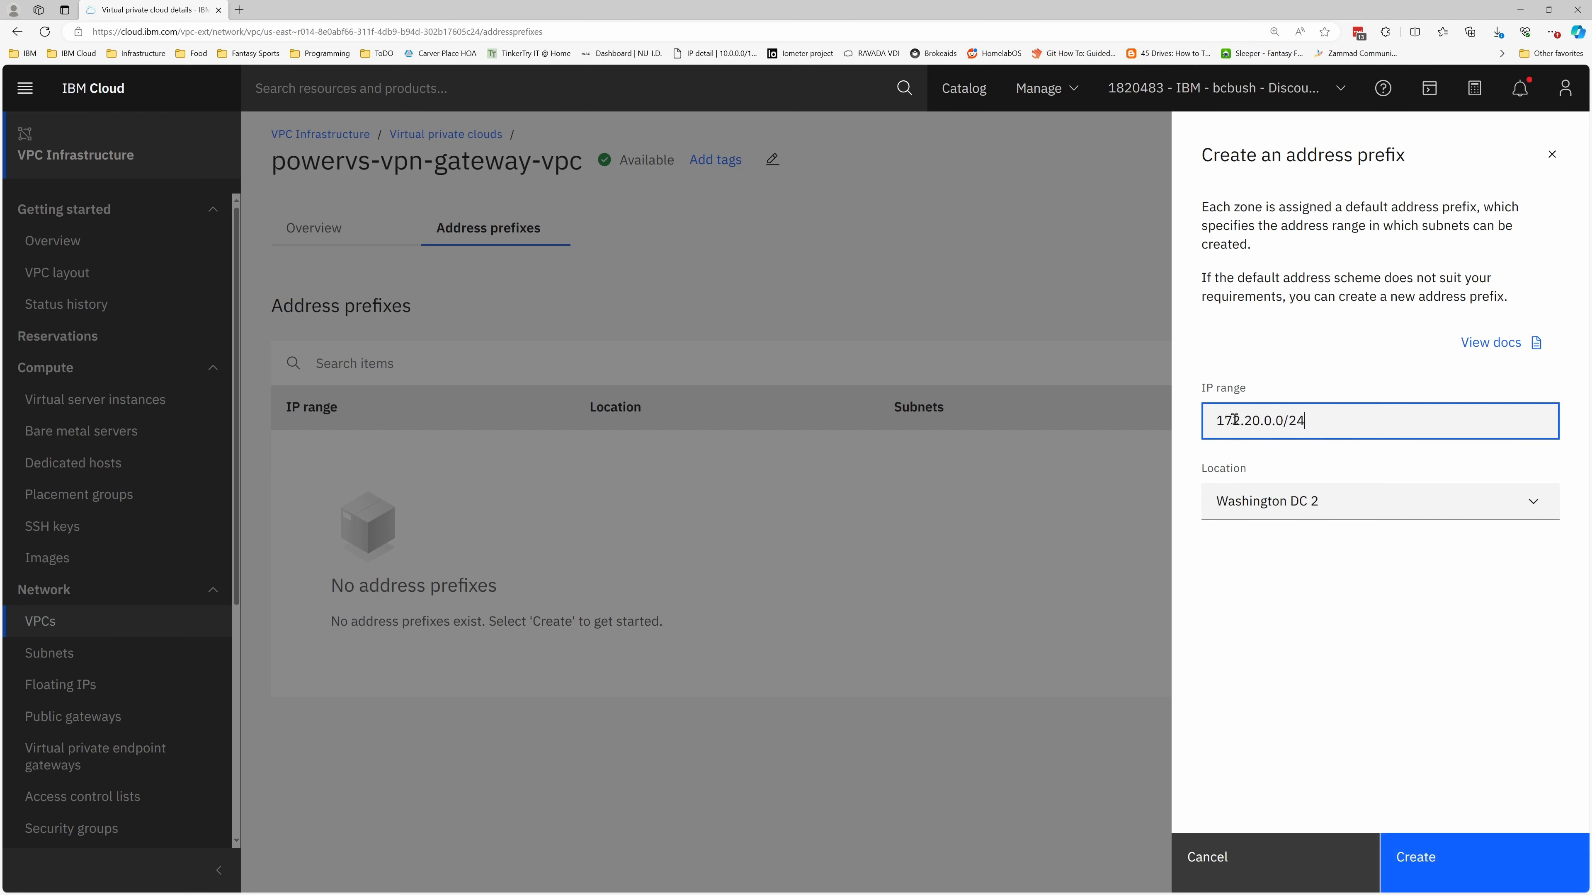
click(1415, 834)
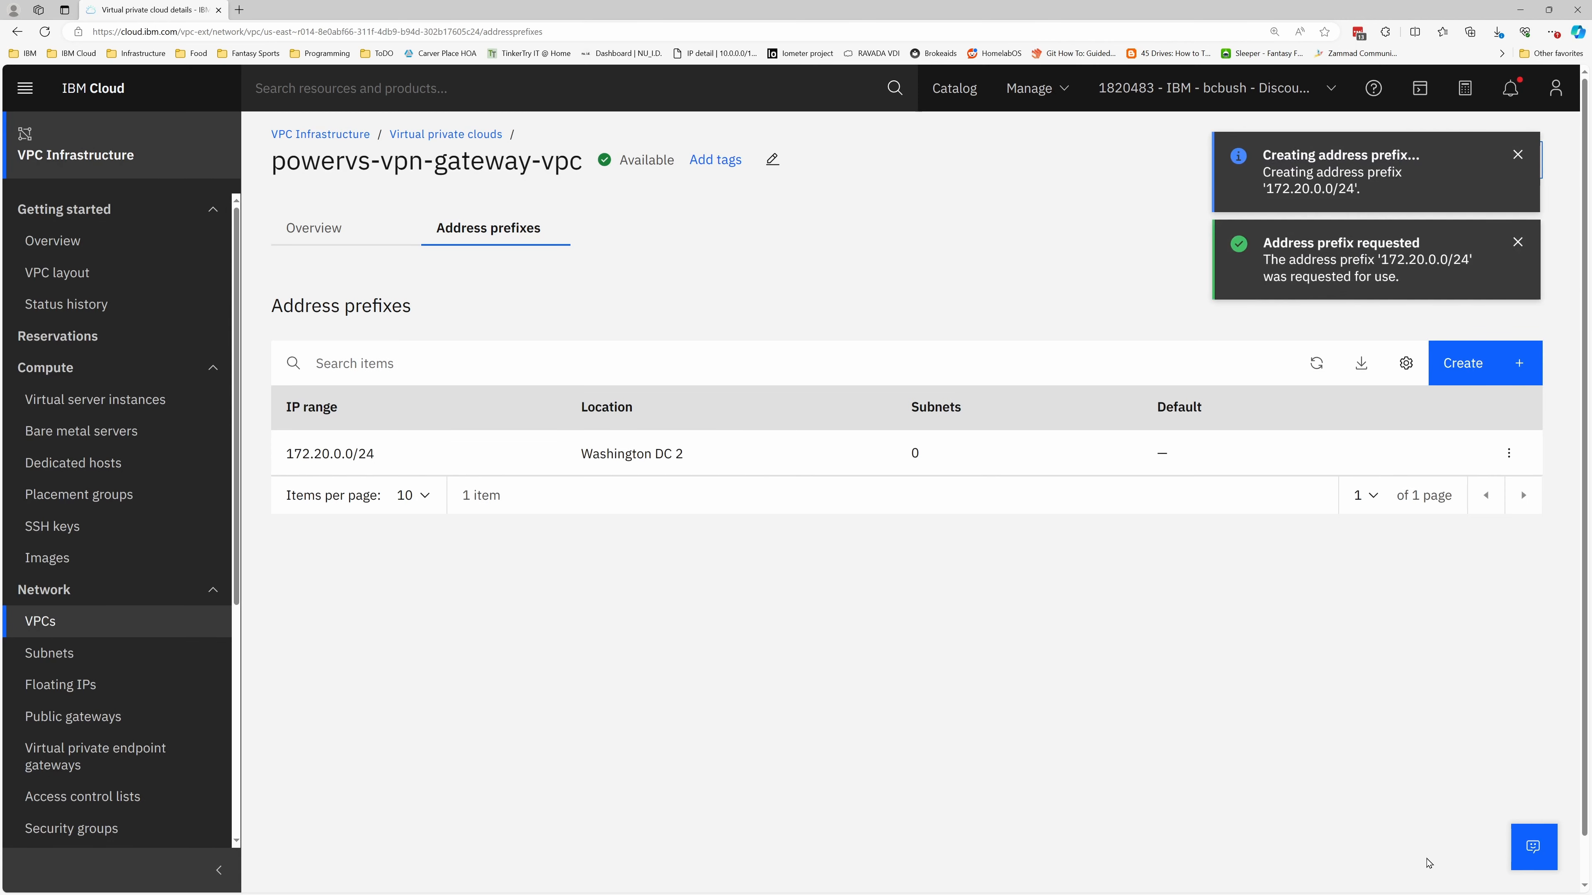
Create a second address prefix, 192.168.0.0/16, in Washington DC 2 for the same VPC
click(1467, 365)
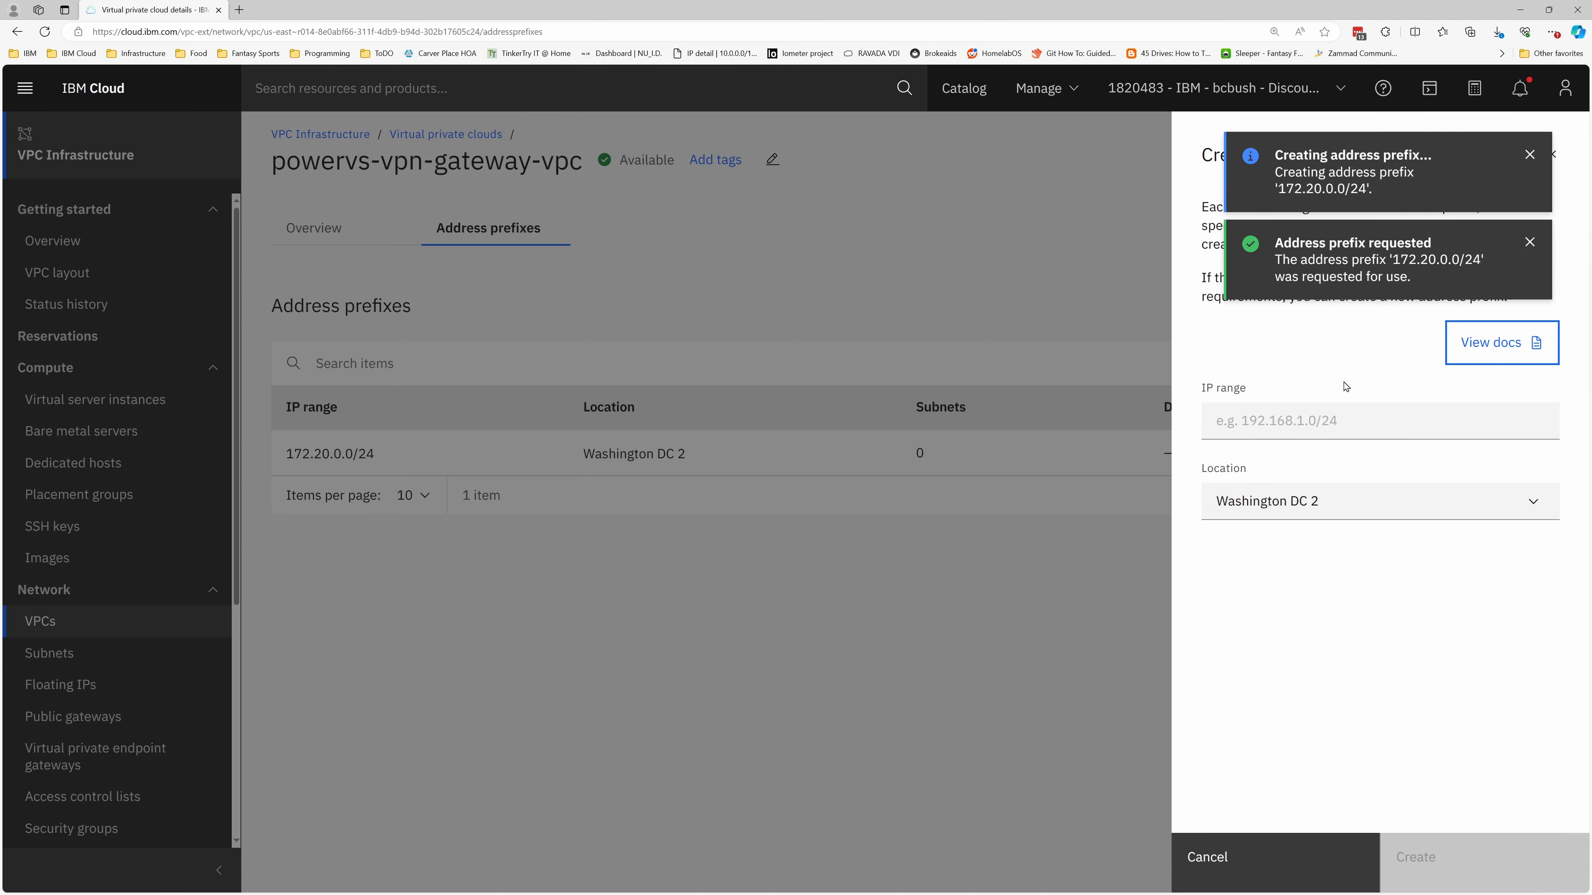
click(1283, 414)
text(192.168.0)
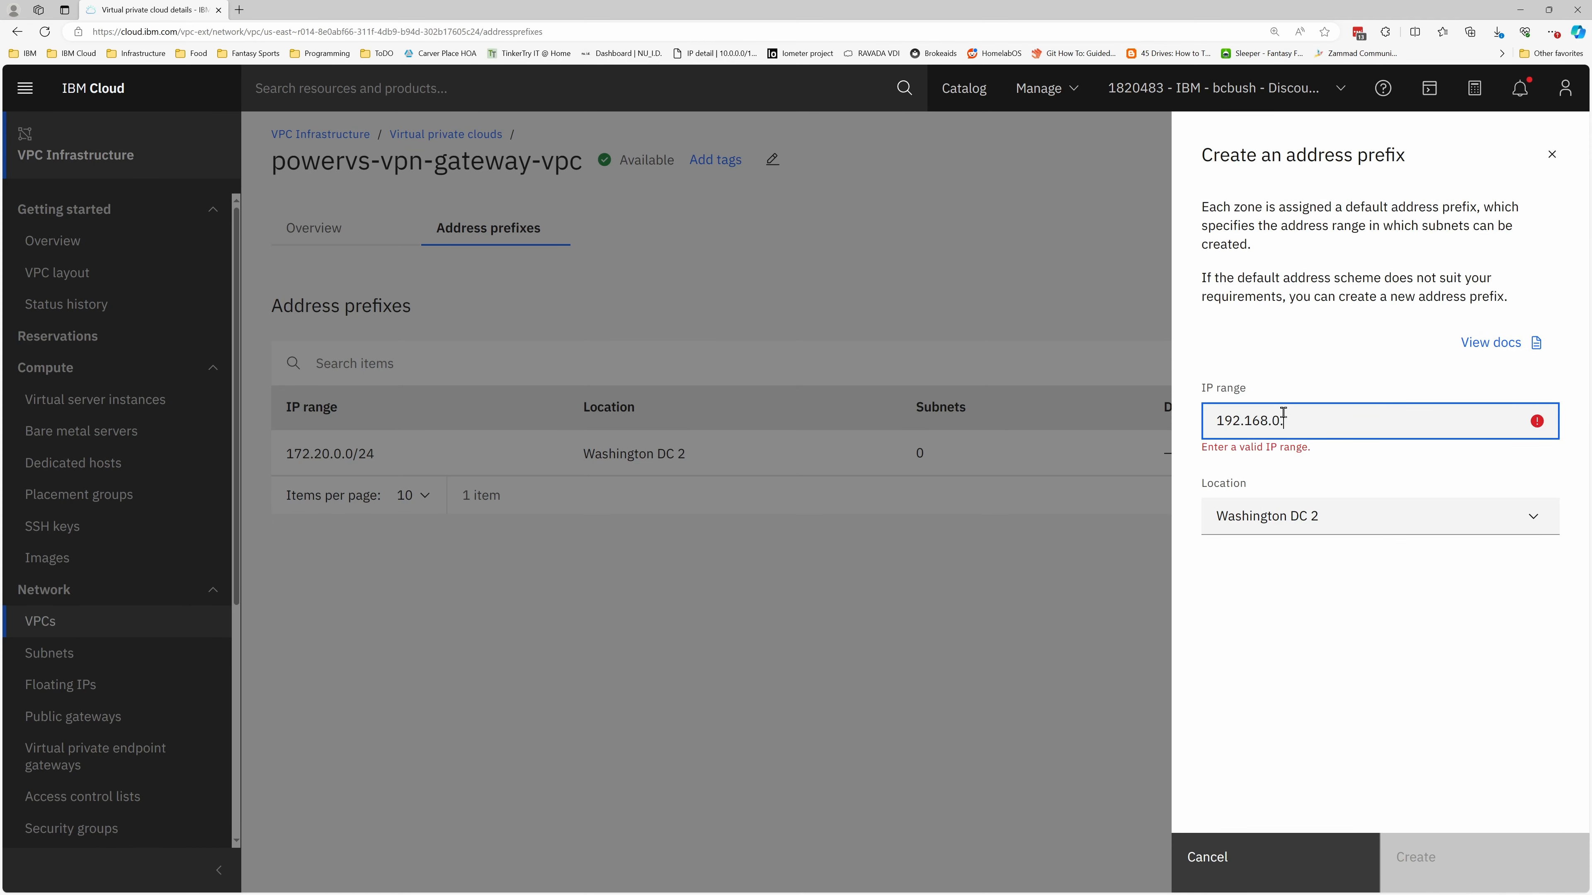
text(.0/16)
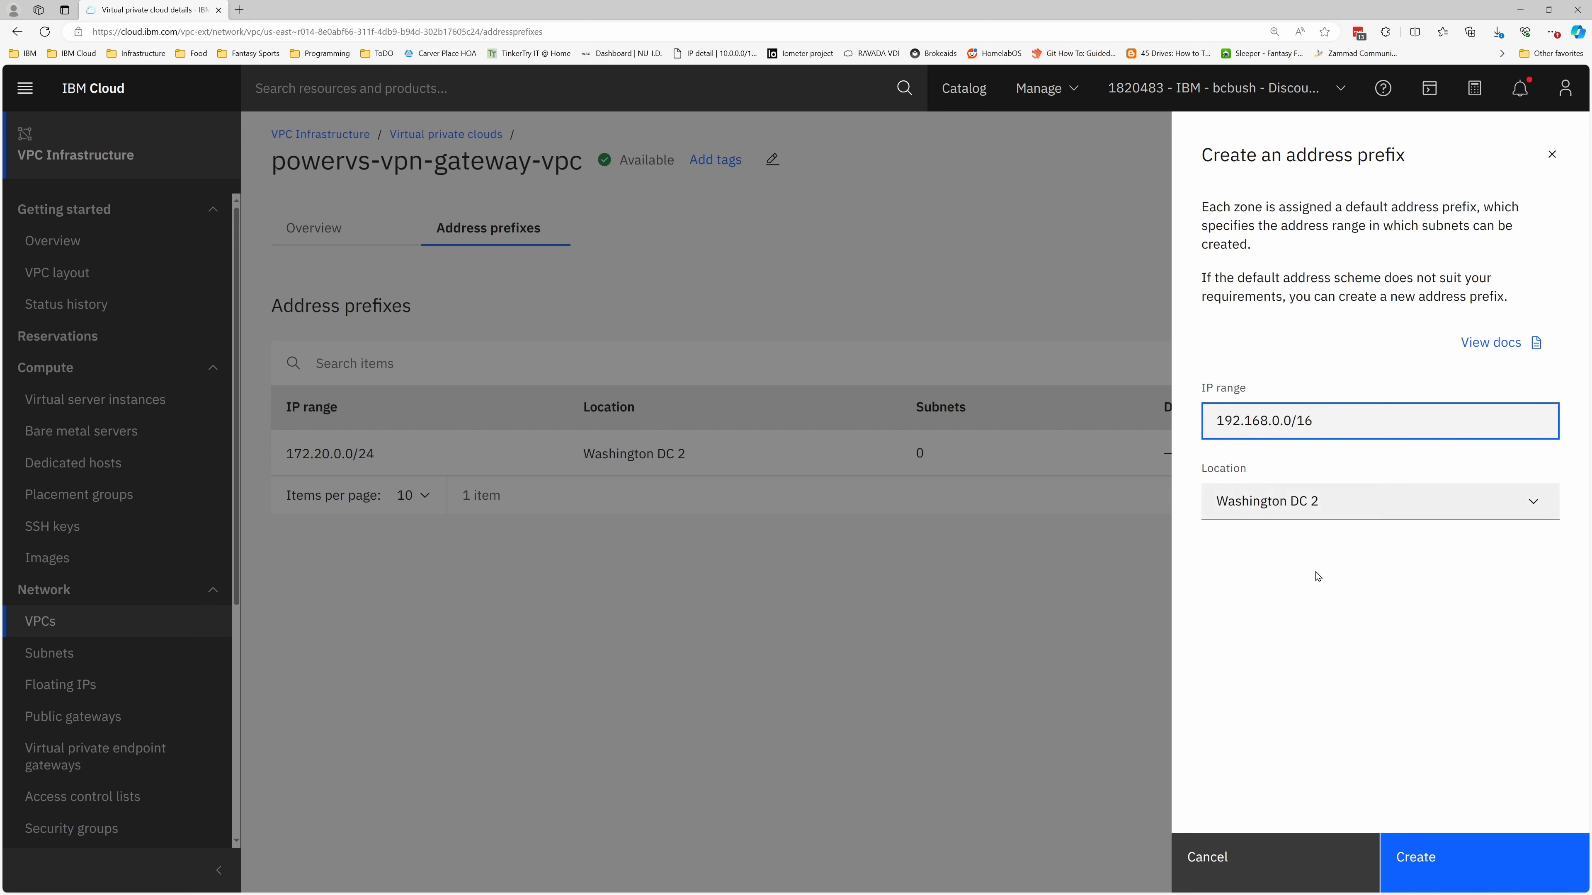
click(1390, 854)
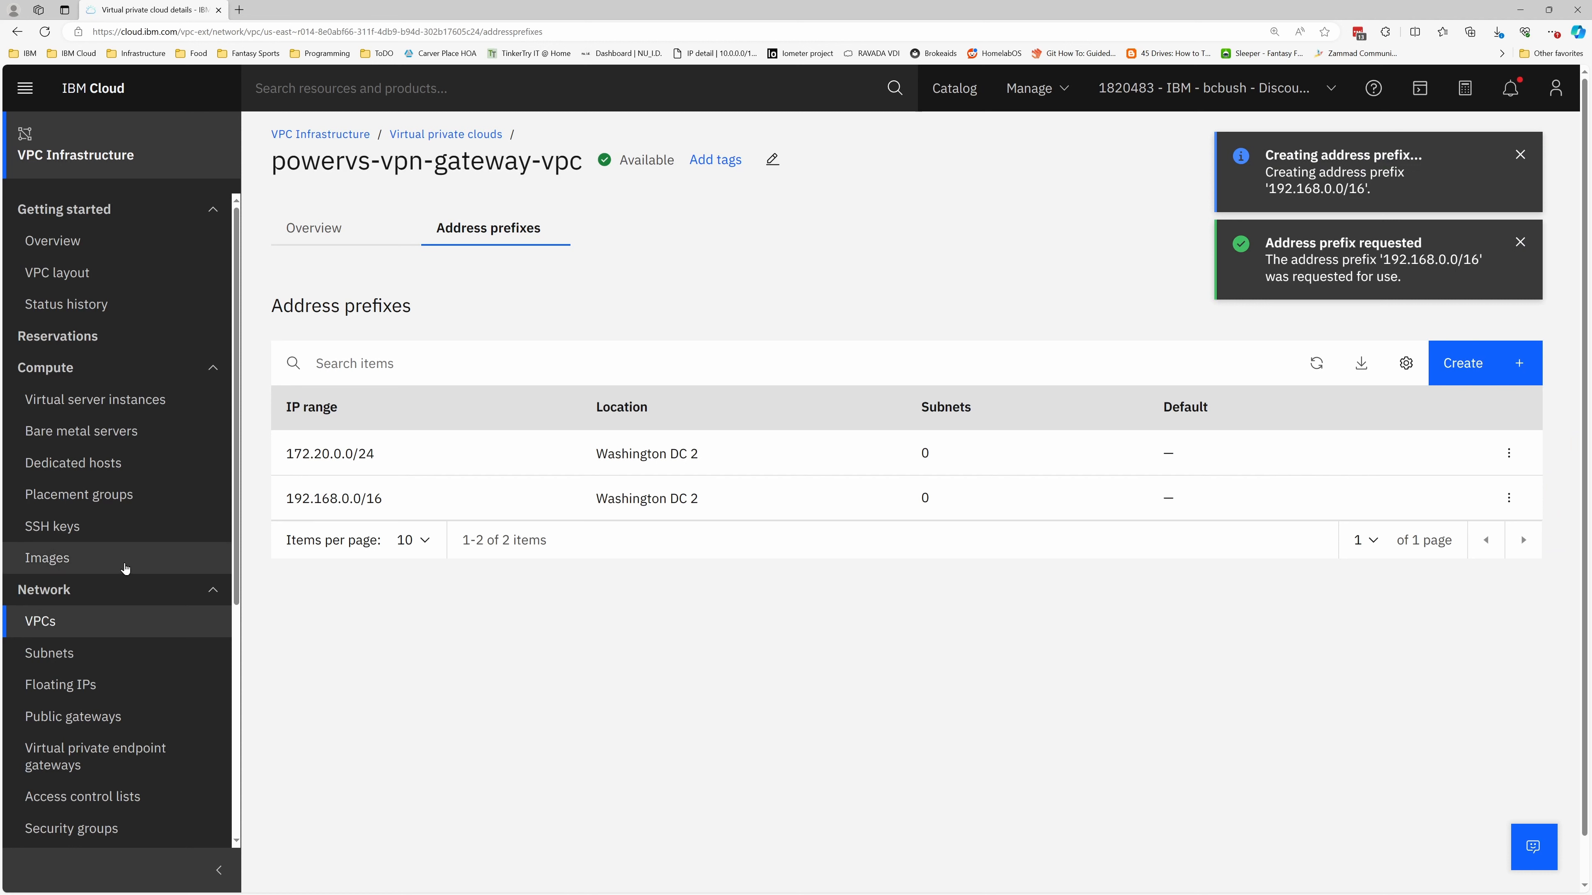
Create a subnet named powervs-vpn-gateway-subnet in powervs-vpn-gateway-vpc with the IP range 172.20.0.0/24 and no public gateway
click(50, 653)
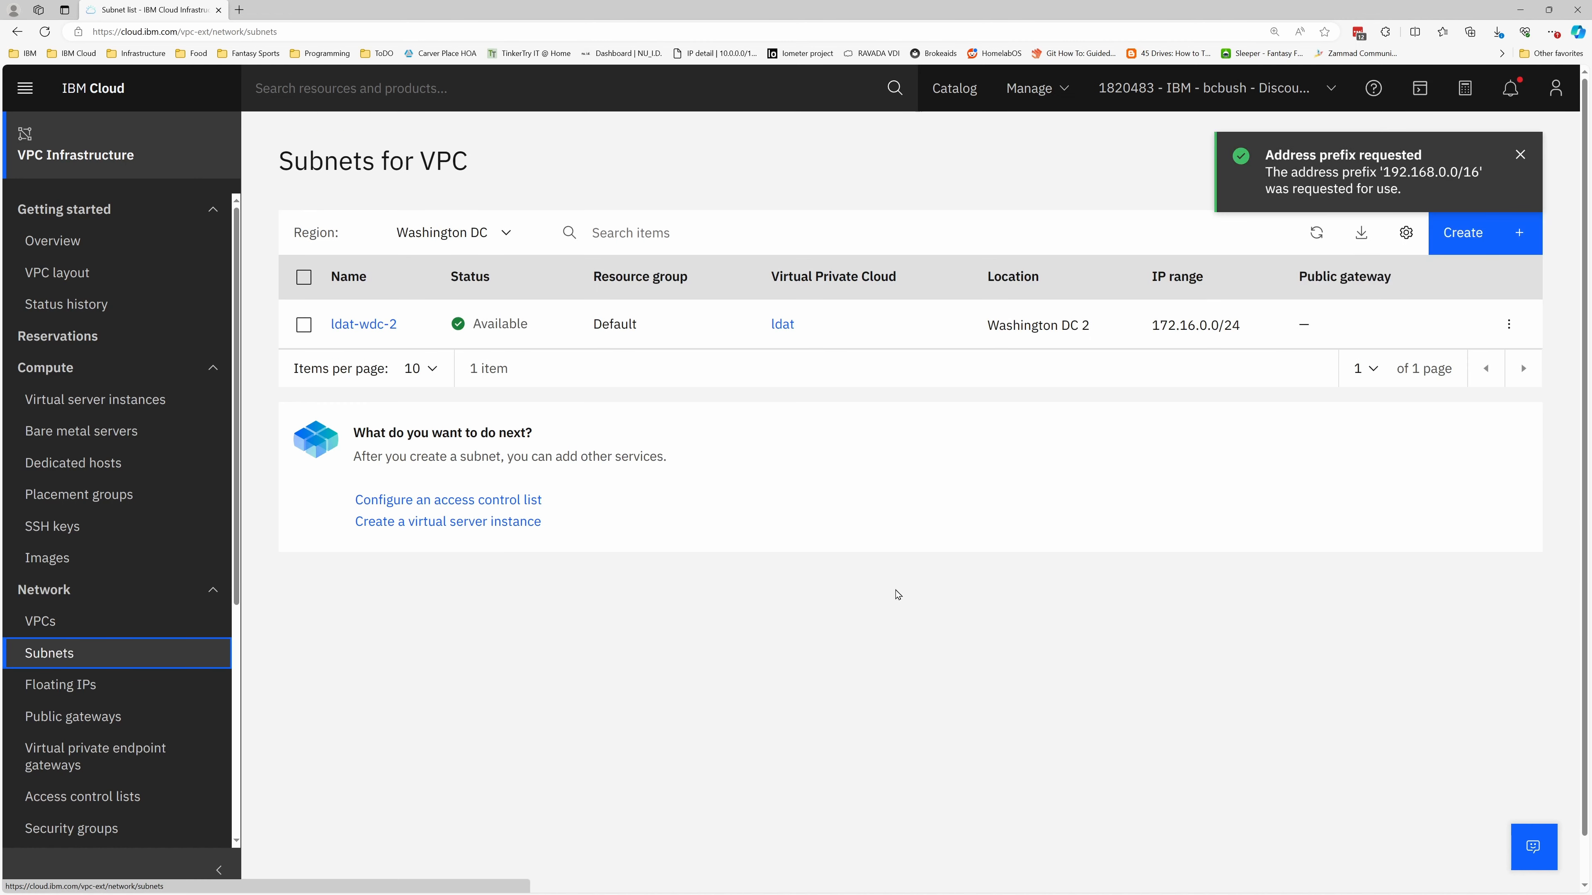
click(1476, 233)
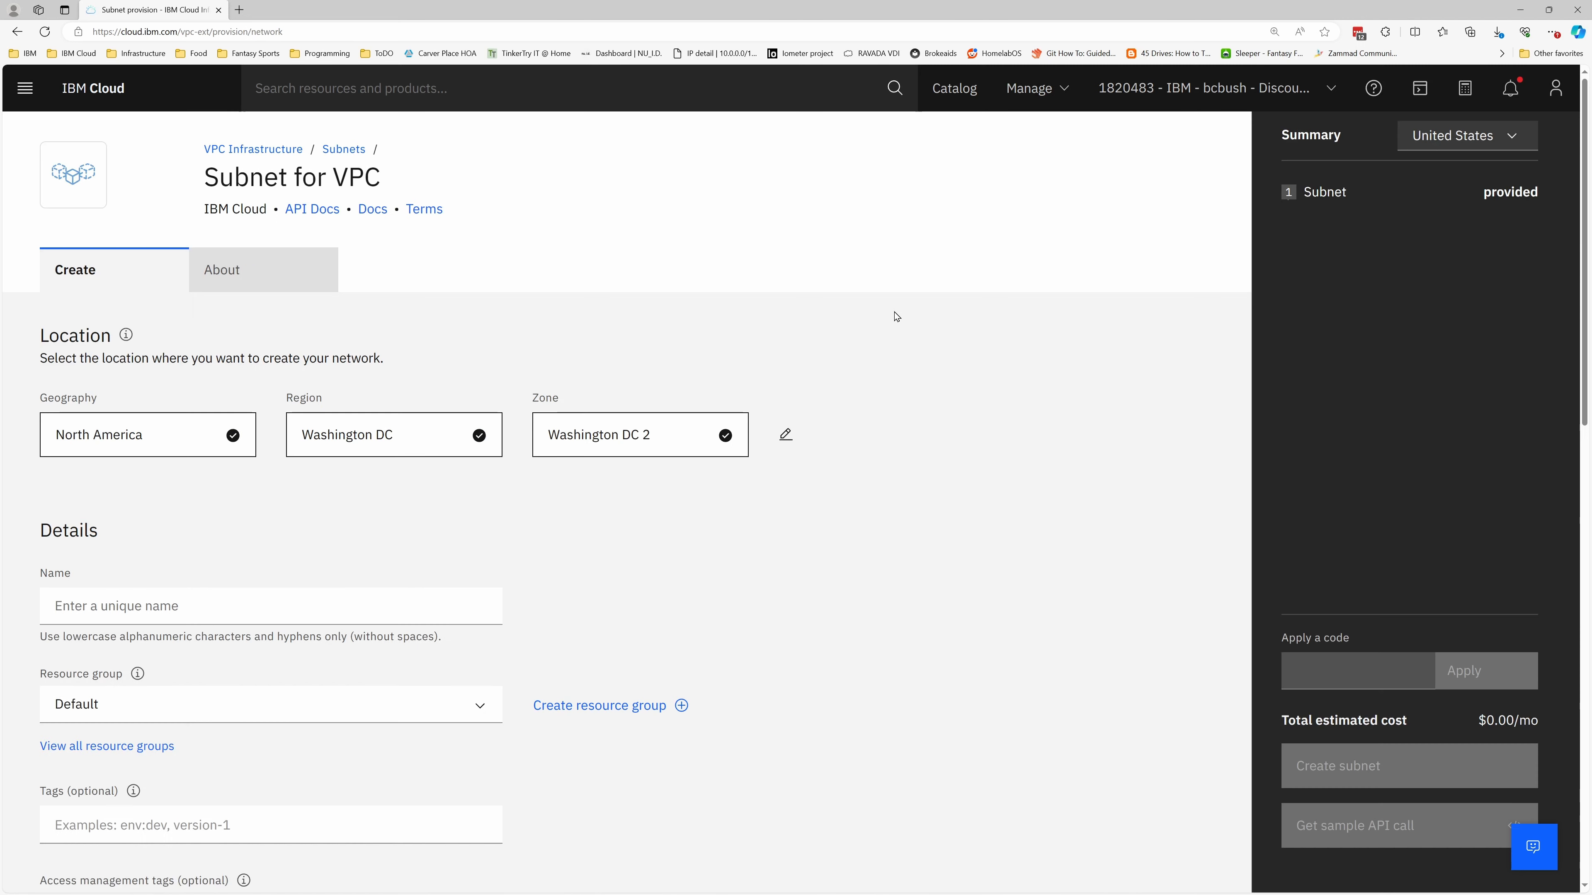
click(160, 621)
text(powervs-)
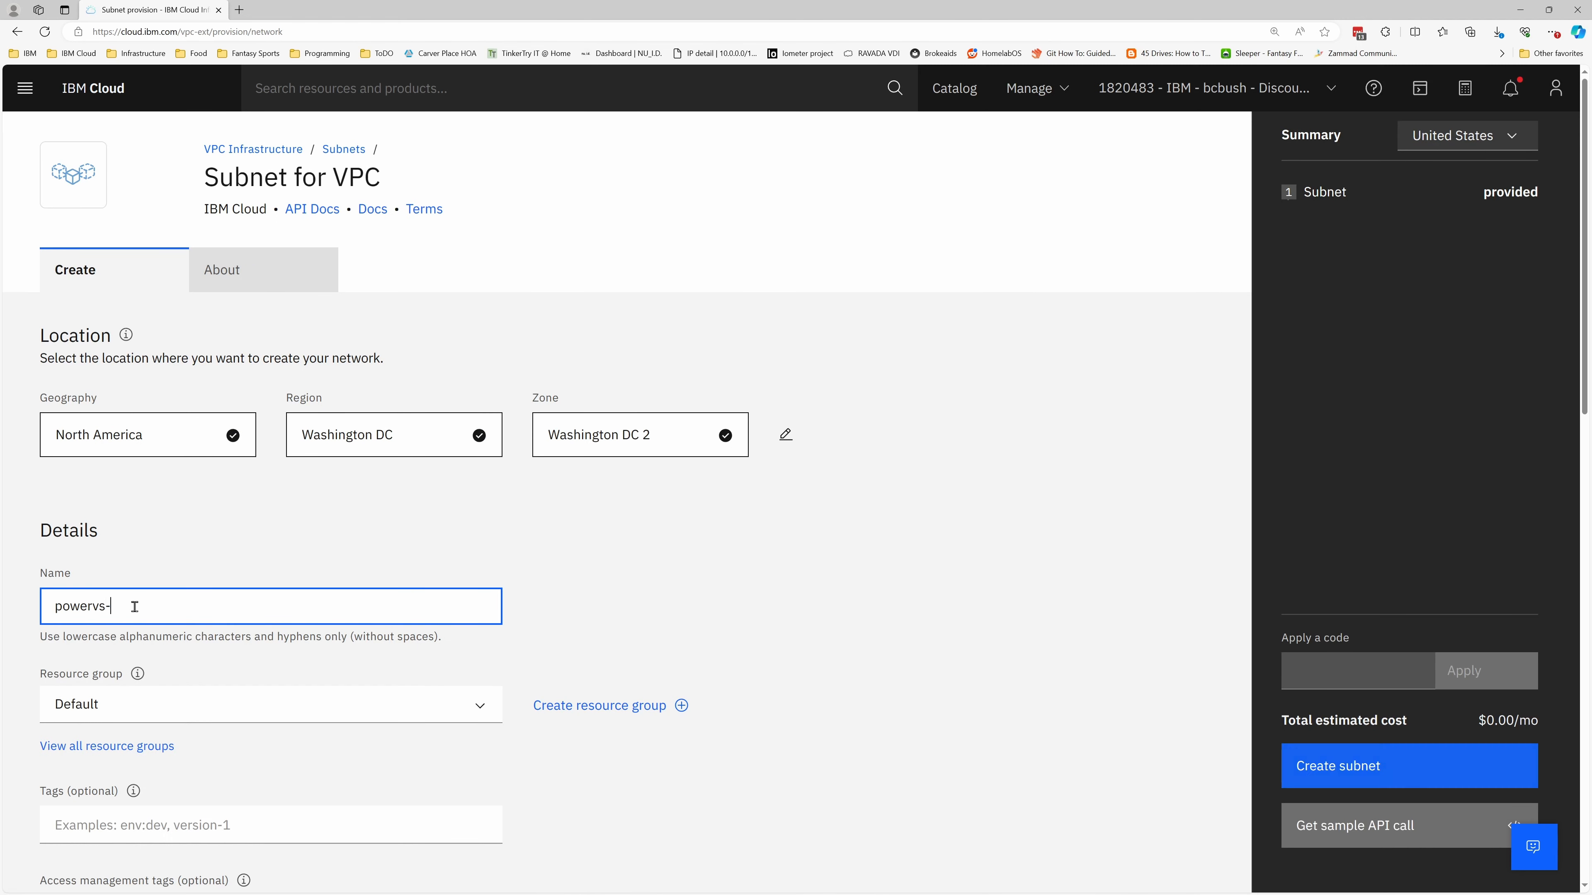
text(vpn-gateway-subnet)
scroll(567, 511, down, 9)
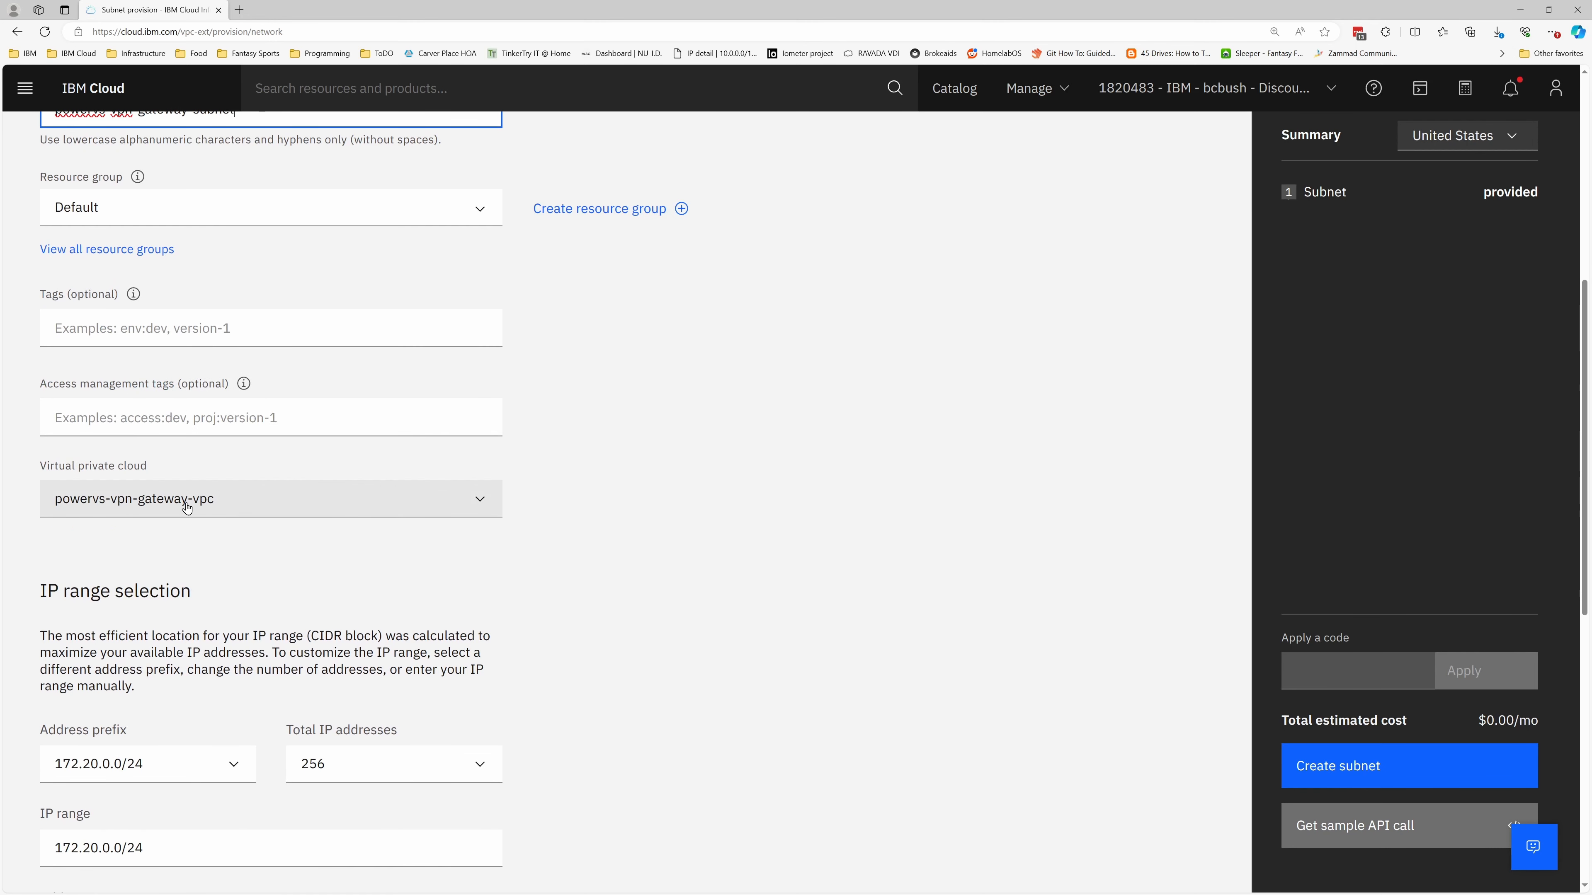
scroll(579, 523, down, 3)
scroll(519, 554, down, 6)
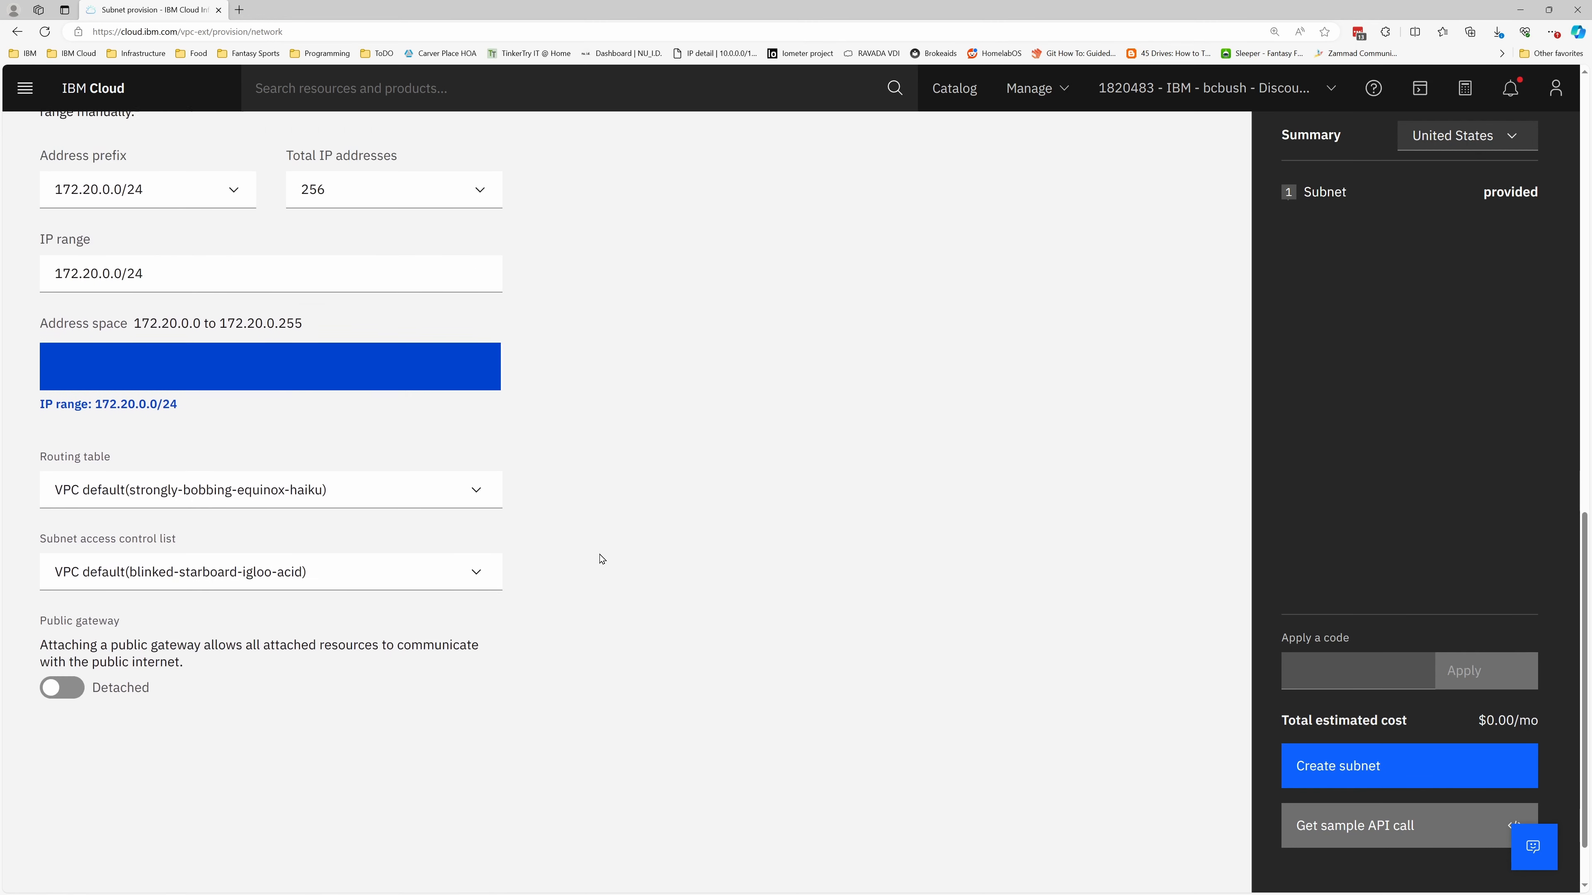
click(1360, 767)
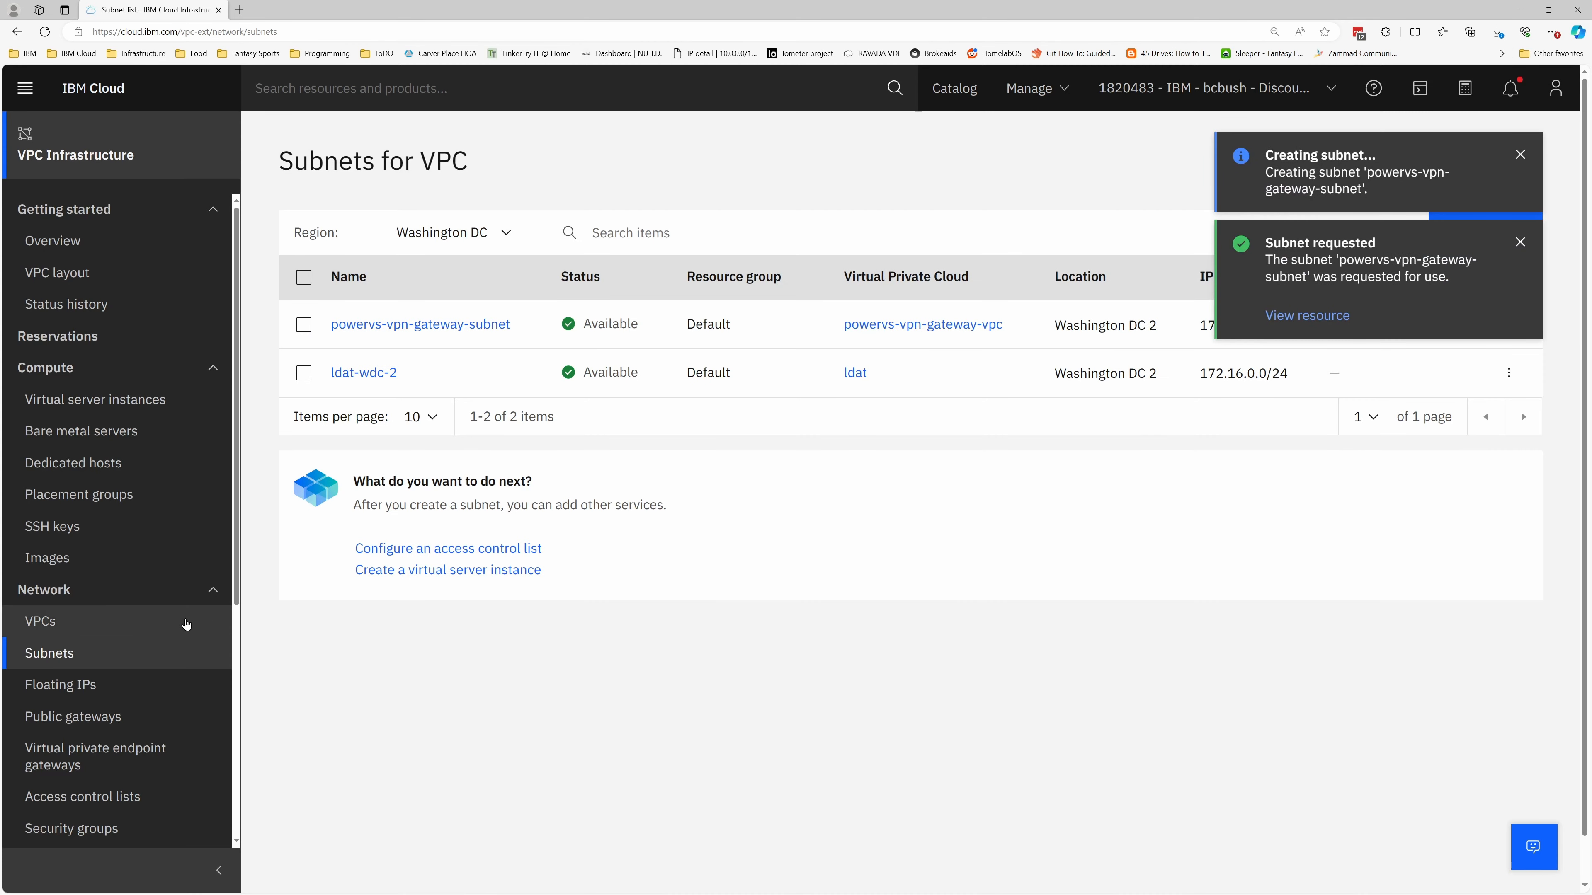
Create a site-to-site IKE policy named ike-policy with version 2, aes256 encryption, sha256 authentication and Diffie-Hellman group 14
scroll(124, 627, down, 5)
click(64, 610)
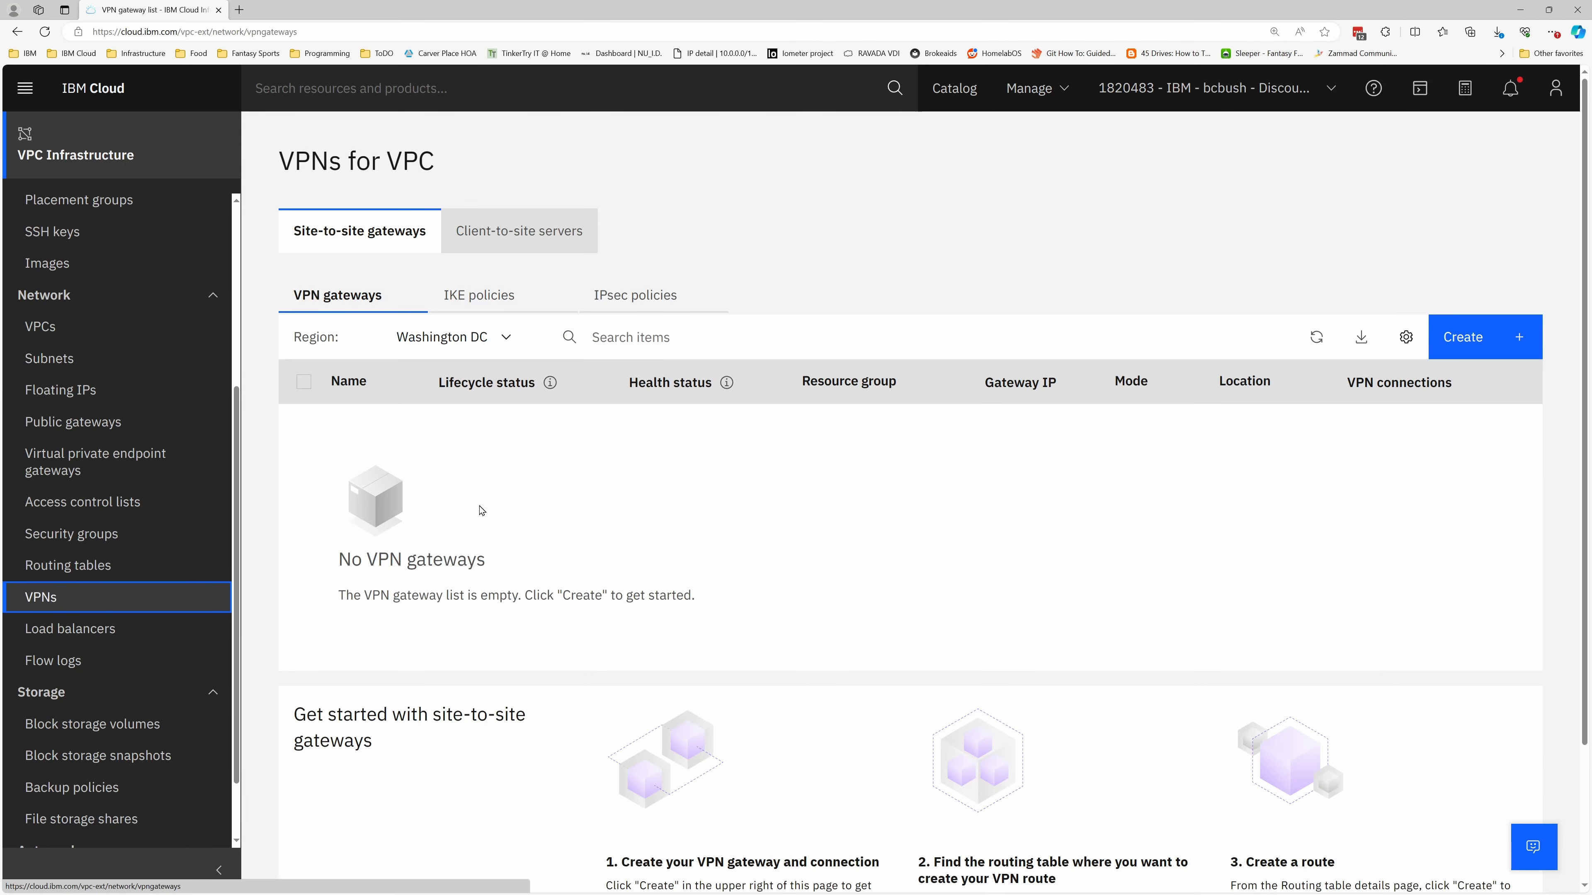
click(480, 299)
click(1479, 339)
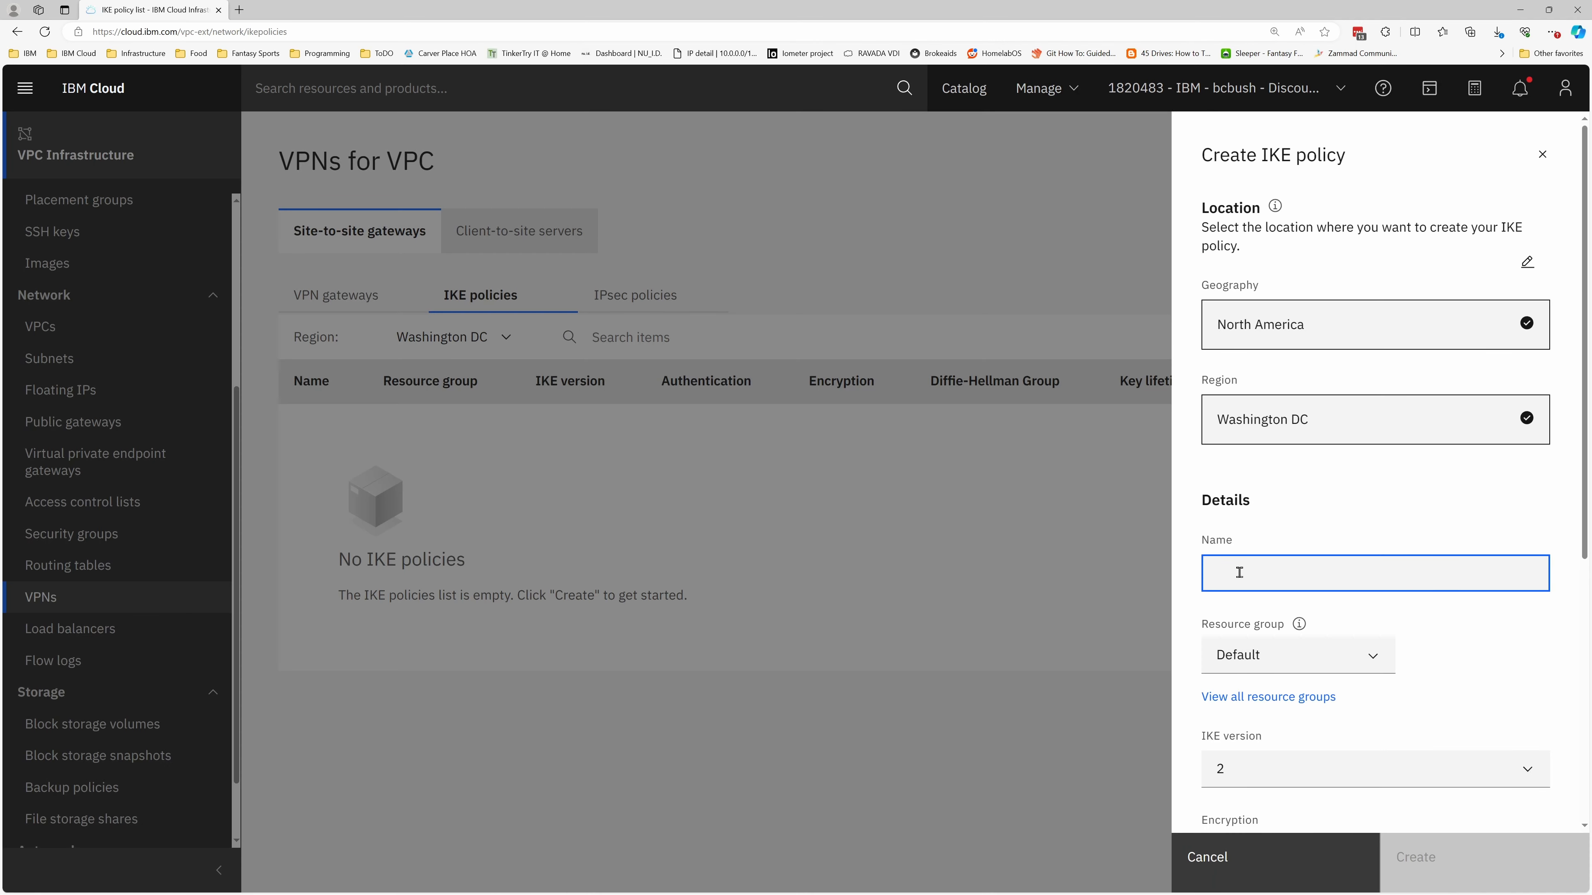
text(ike-policy)
scroll(1358, 522, down, 5)
click(1316, 529)
click(1251, 640)
scroll(1316, 628, down, 2)
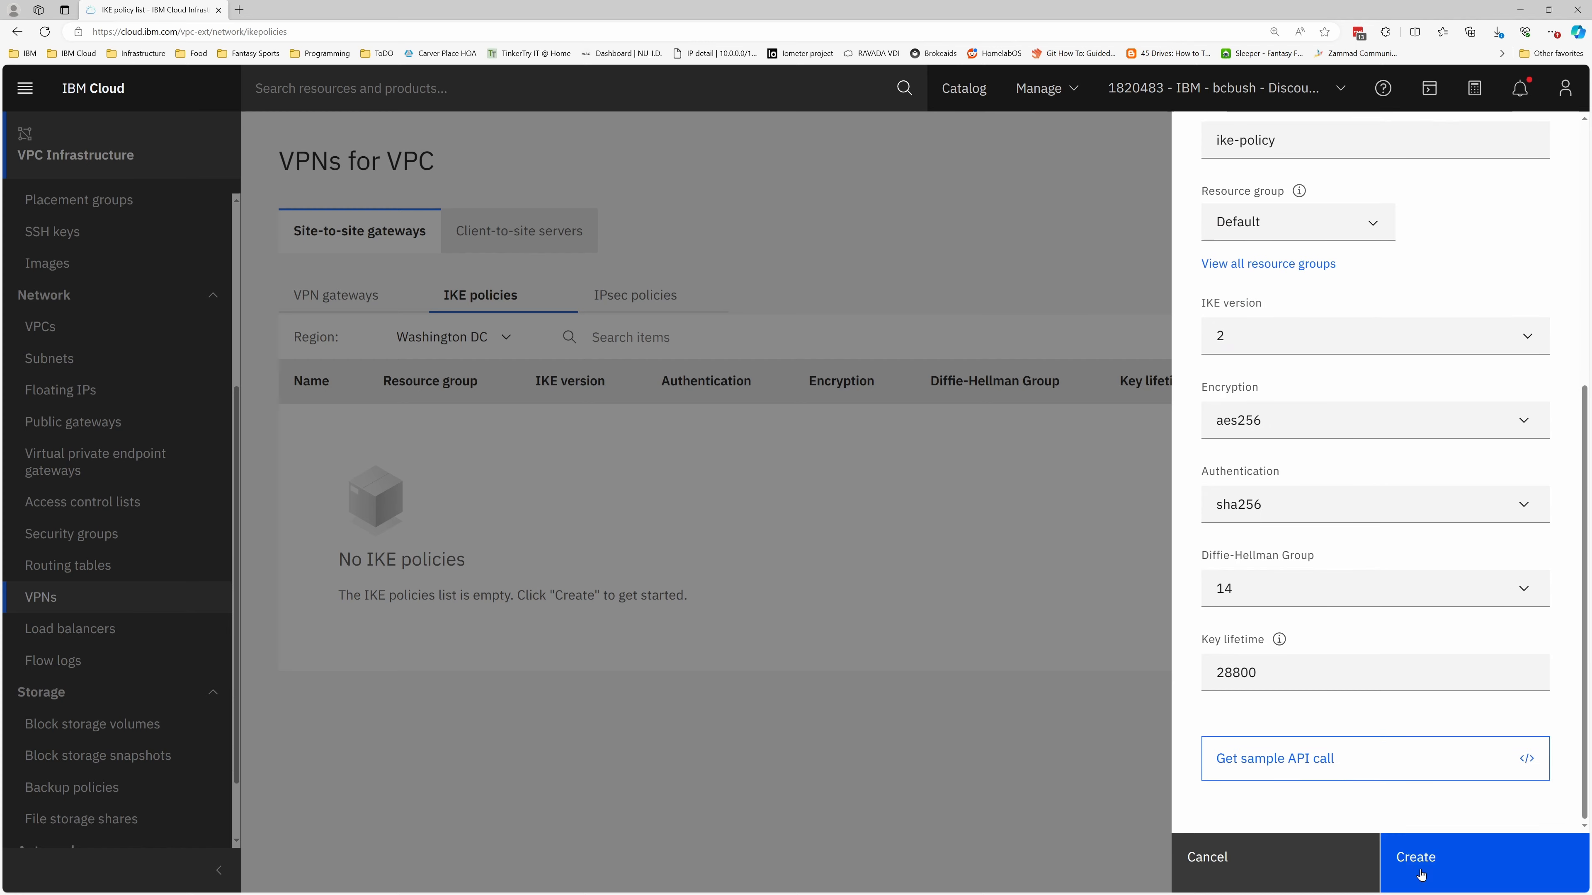
click(1413, 854)
Create a site-to-site IPsec policy named ipsec-policy with aes256 encryption, sha256 authentication, Perfect Forward Secrecy enabled and Diffie-Hellman group 14
click(635, 295)
click(1472, 339)
text(ip)
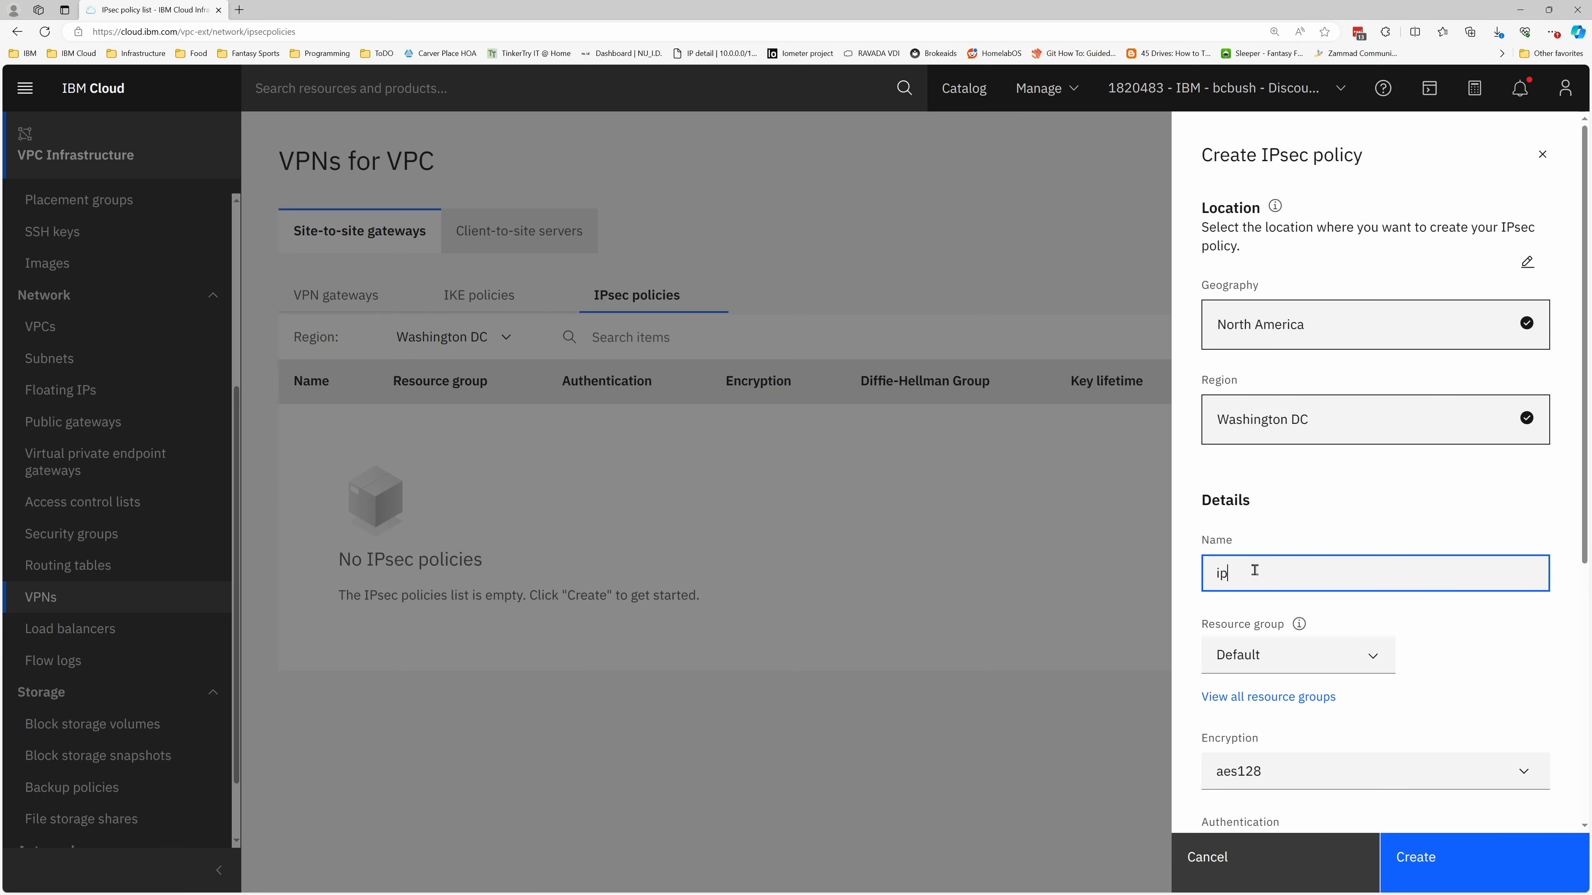
text(sec-policy)
scroll(1347, 564, down, 5)
click(1373, 351)
click(1253, 462)
click(1223, 511)
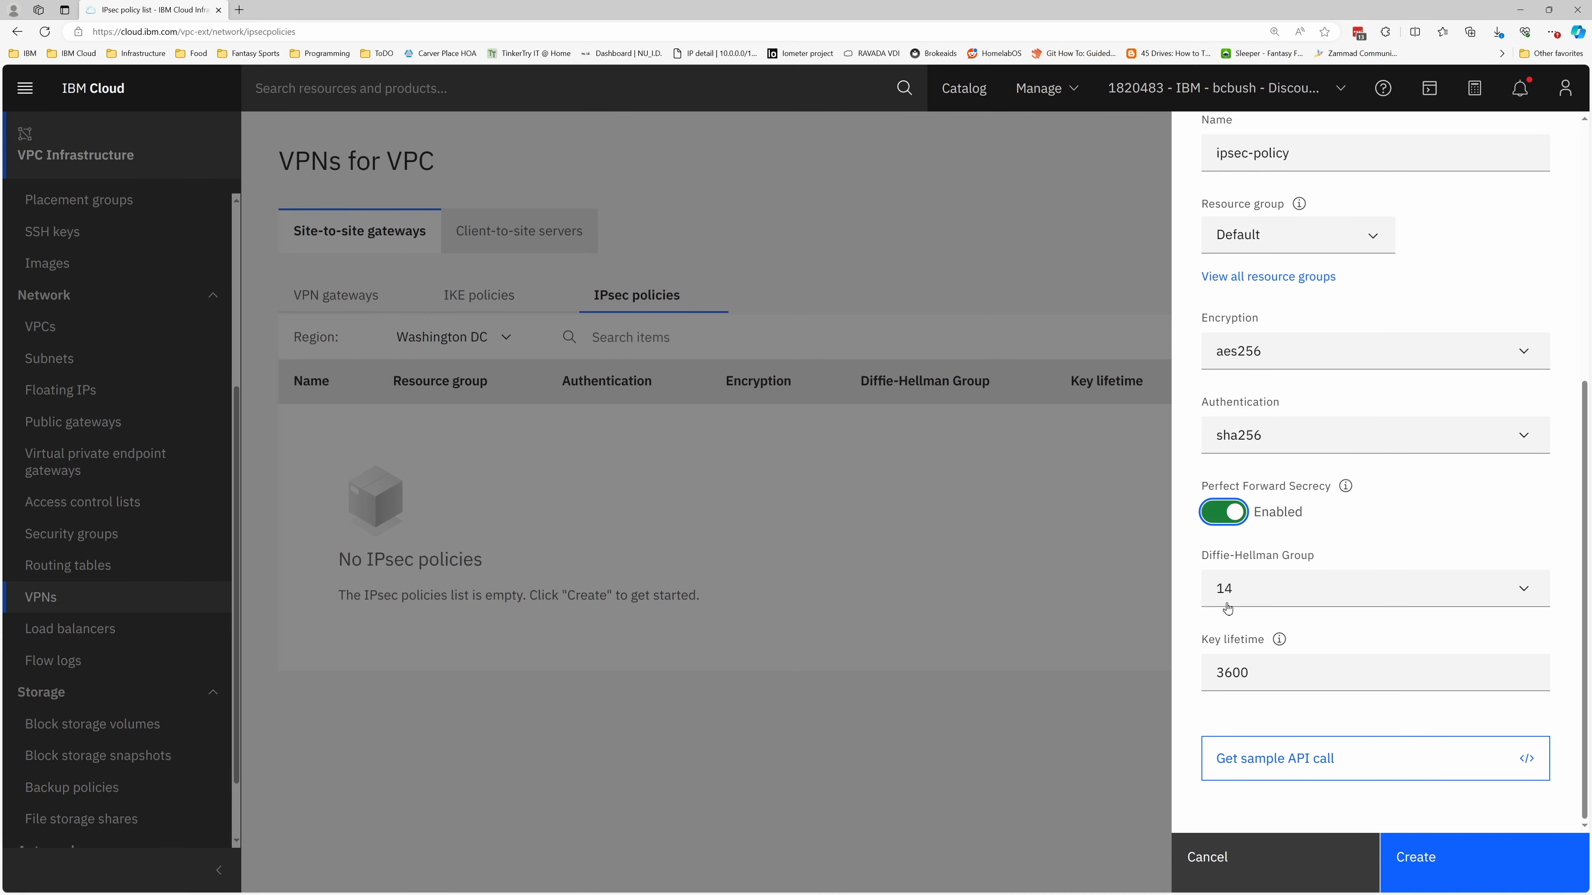
click(1467, 864)
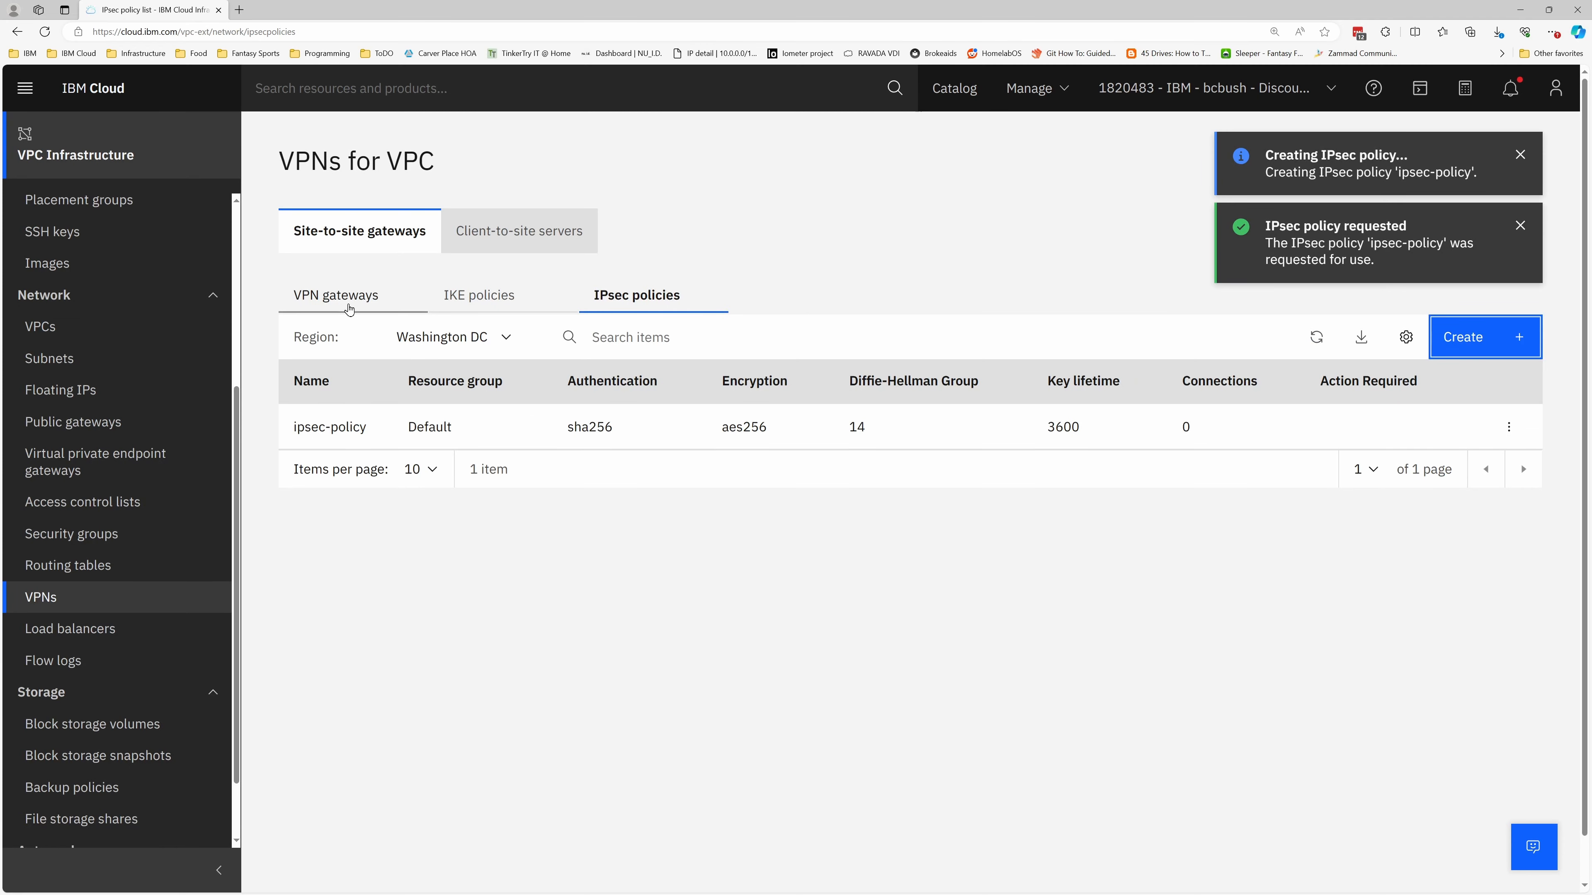
Start a new site-to-site VPN gateway in Washington DC and name it powervs-vpn-gateway
click(345, 304)
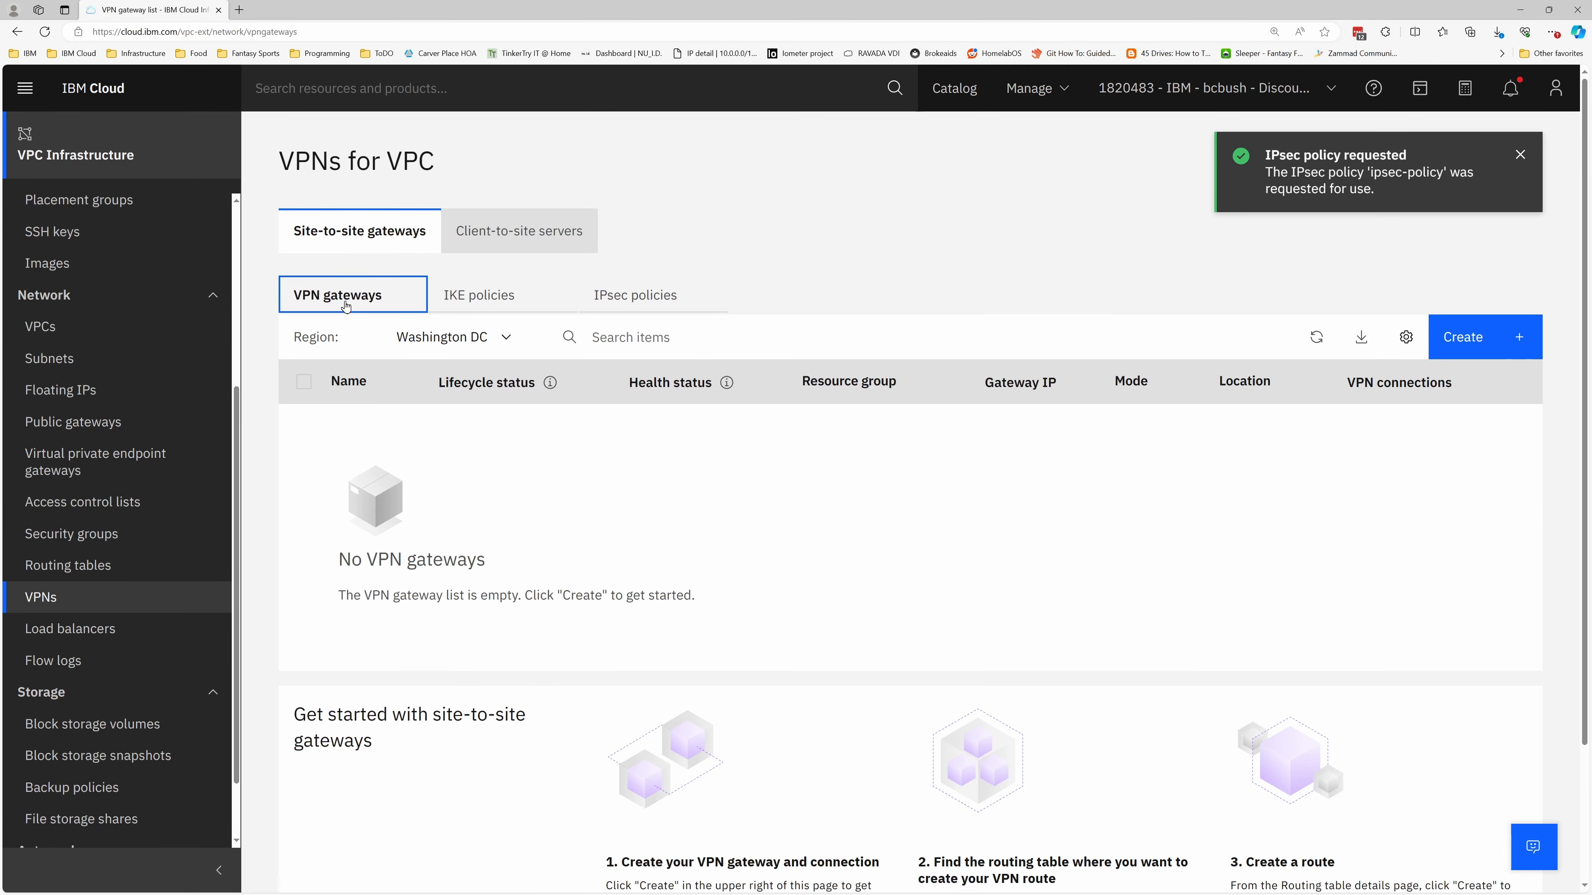
click(1463, 334)
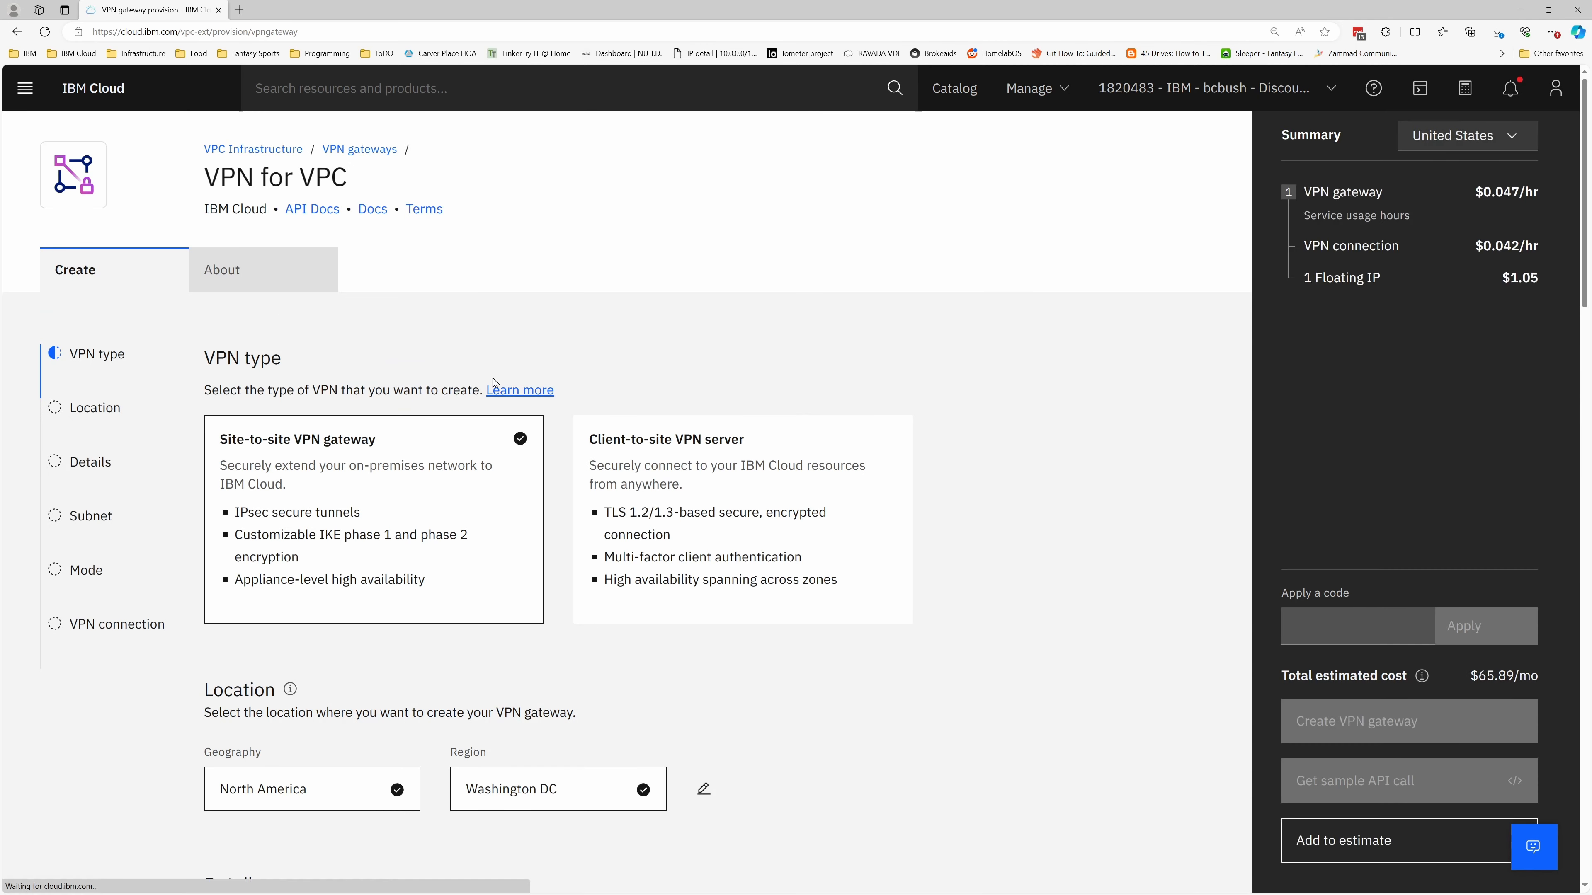
scroll(379, 487, down, 8)
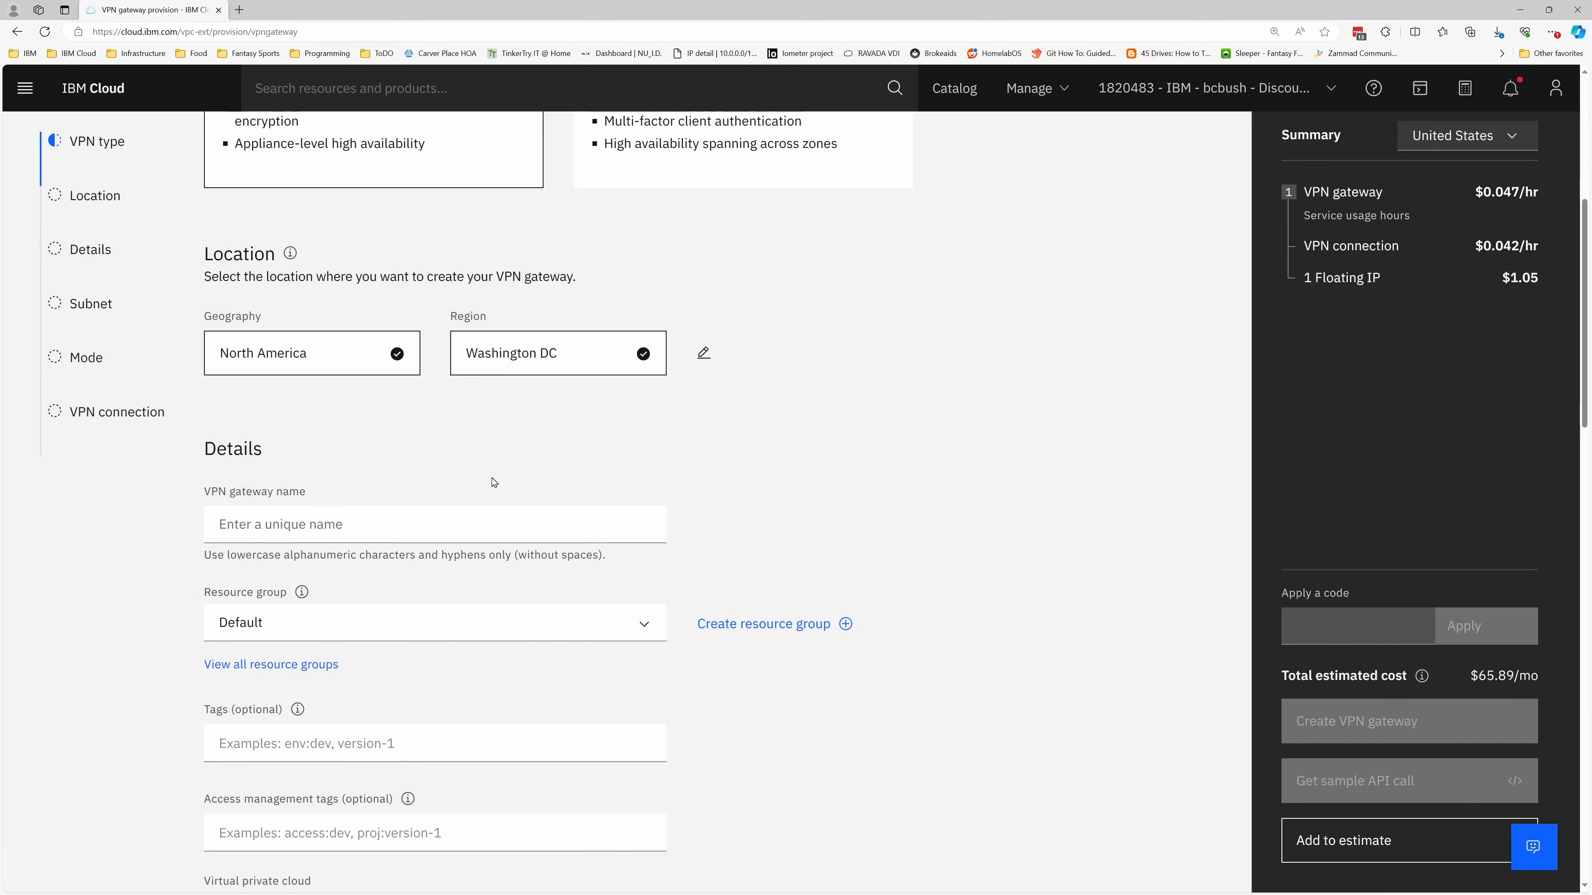
click(314, 464)
text(powervs-)
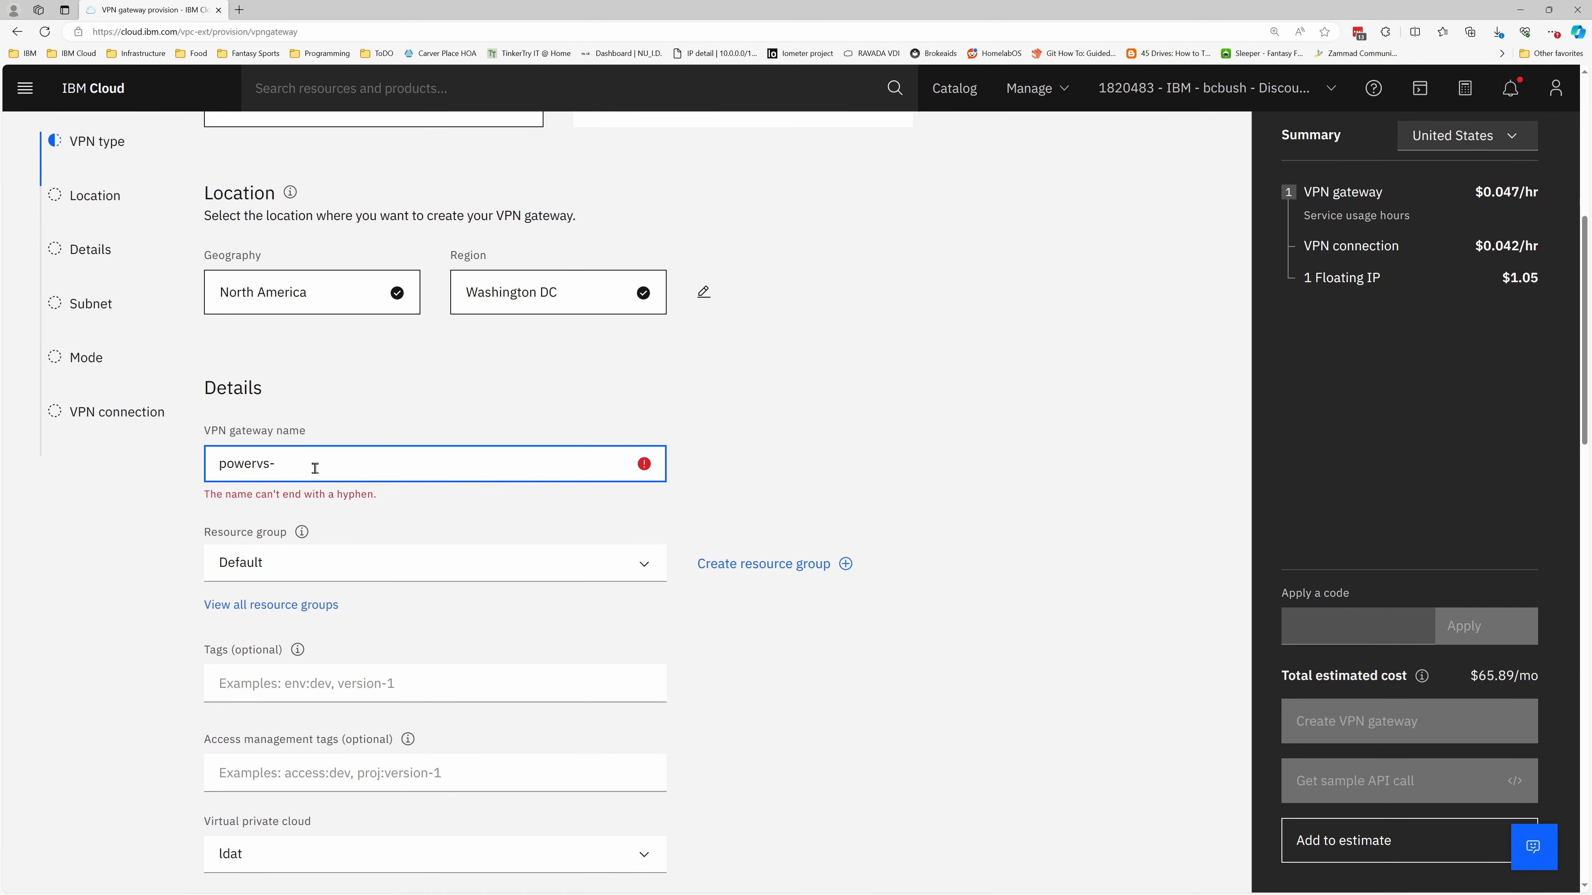
text(vpn-gateway)
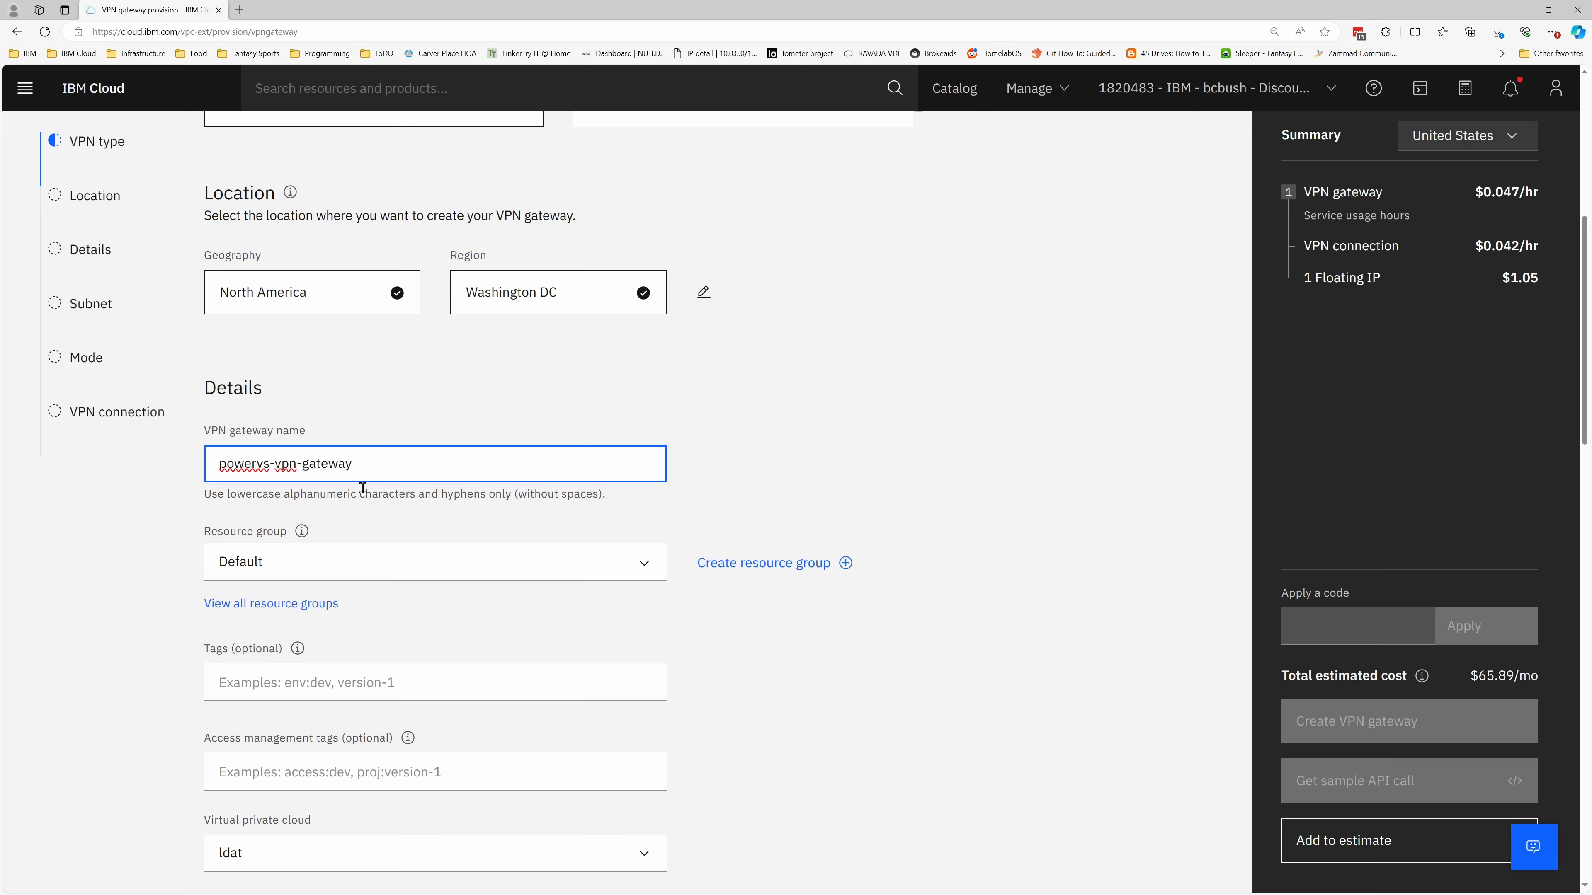
Place the VPN gateway in powervs-vpn-gateway-vpc and set its mode to policy-based
scroll(363, 488, down, 4)
click(269, 604)
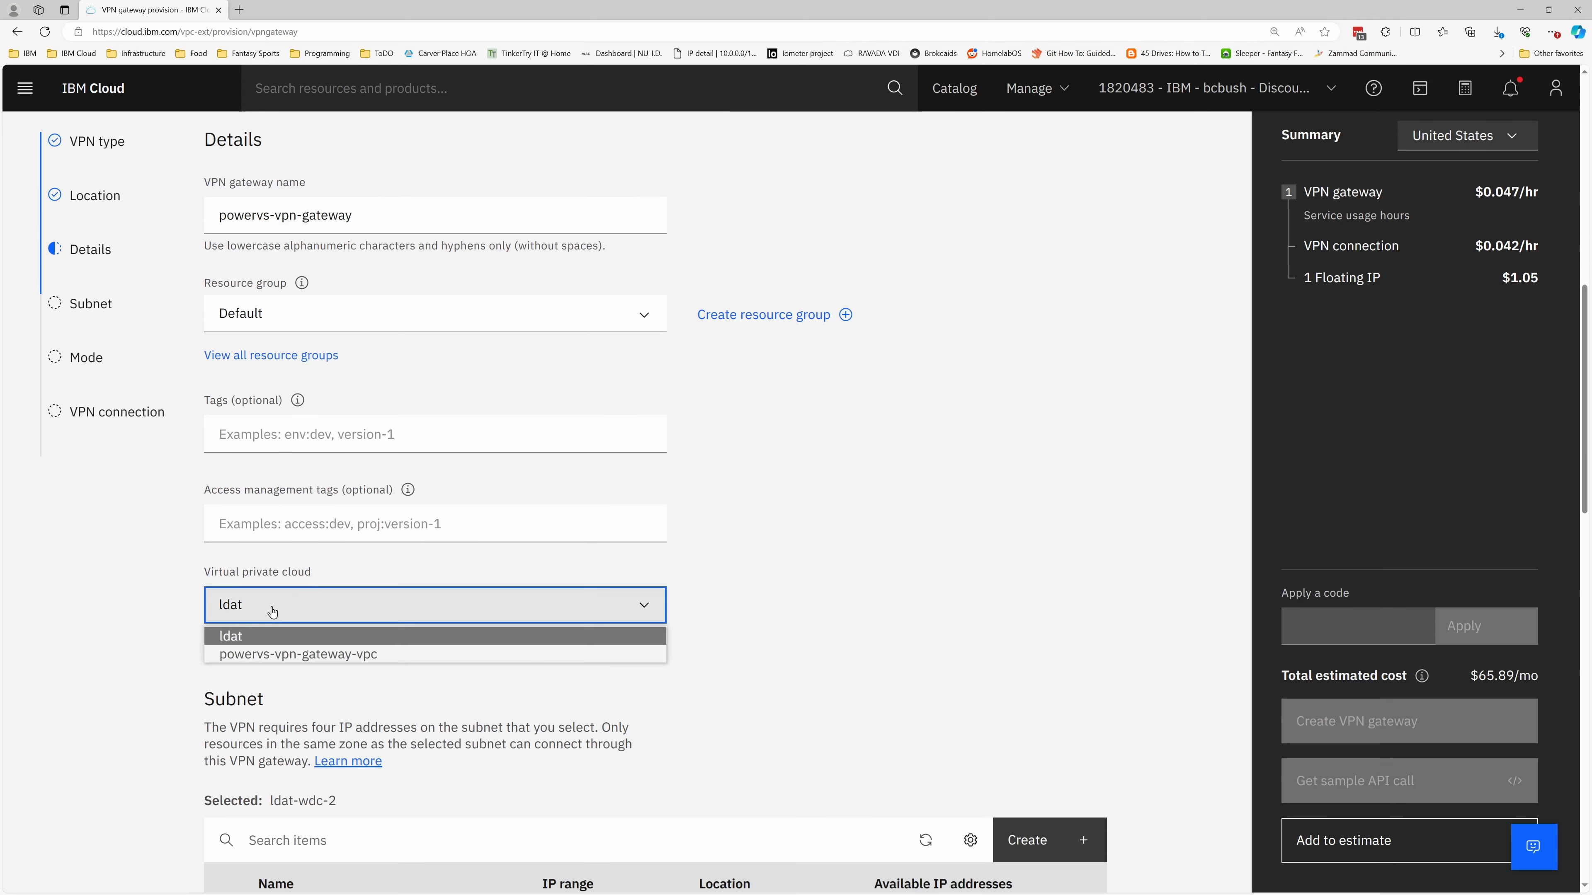
click(268, 660)
scroll(598, 667, down, 8)
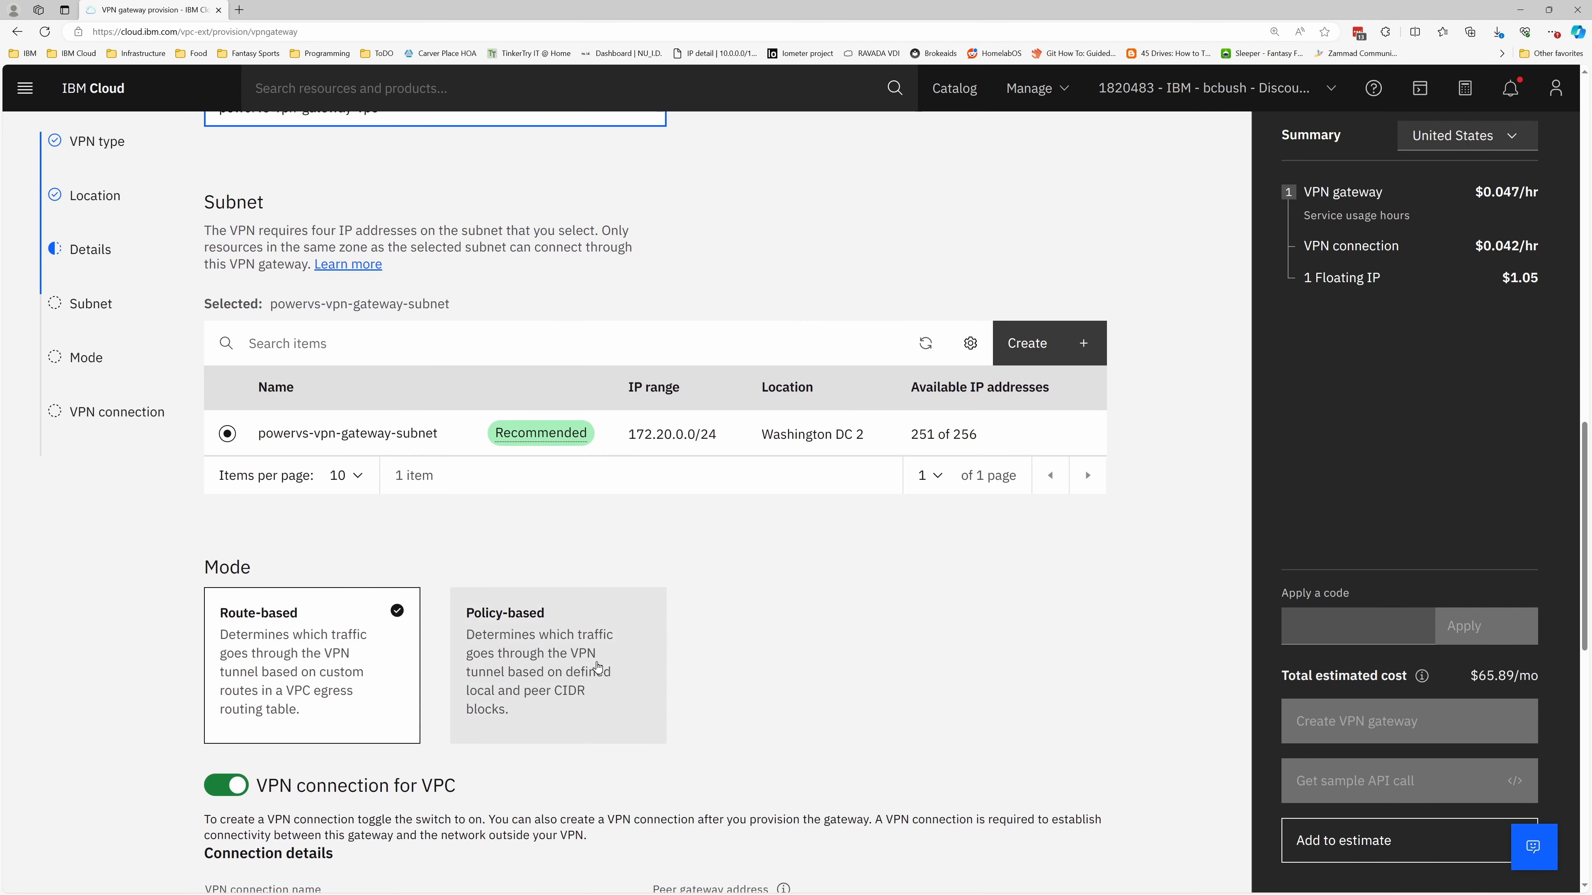
click(595, 619)
Name the VPN connection homelab, set its peer gateway address to 108.28.14.64 and enter the preshared key
scroll(595, 619, down, 6)
click(344, 553)
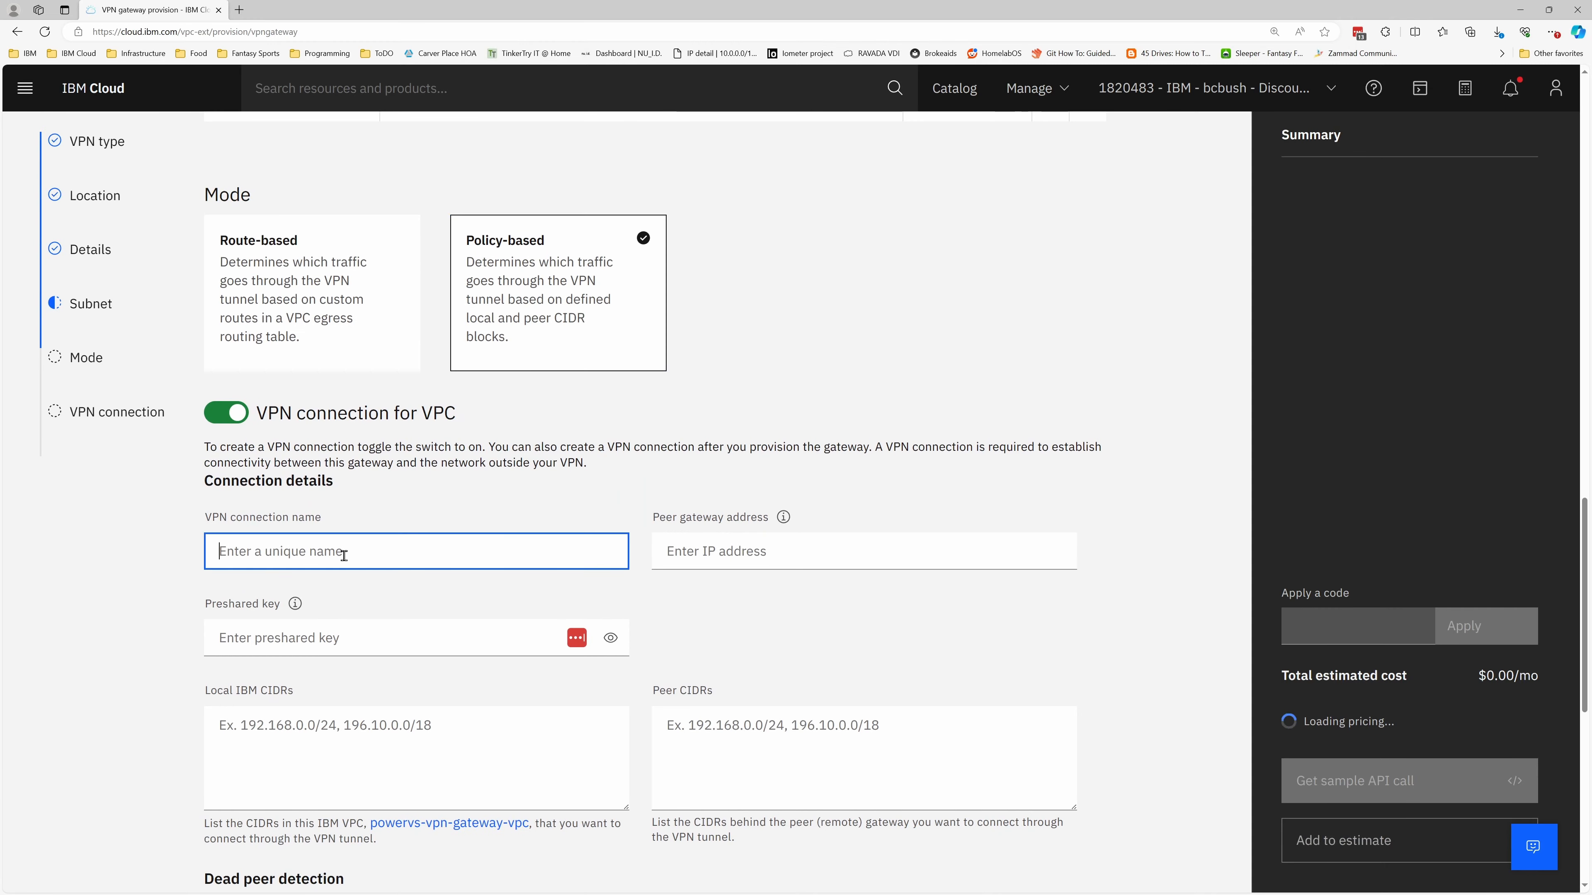
text(homelab)
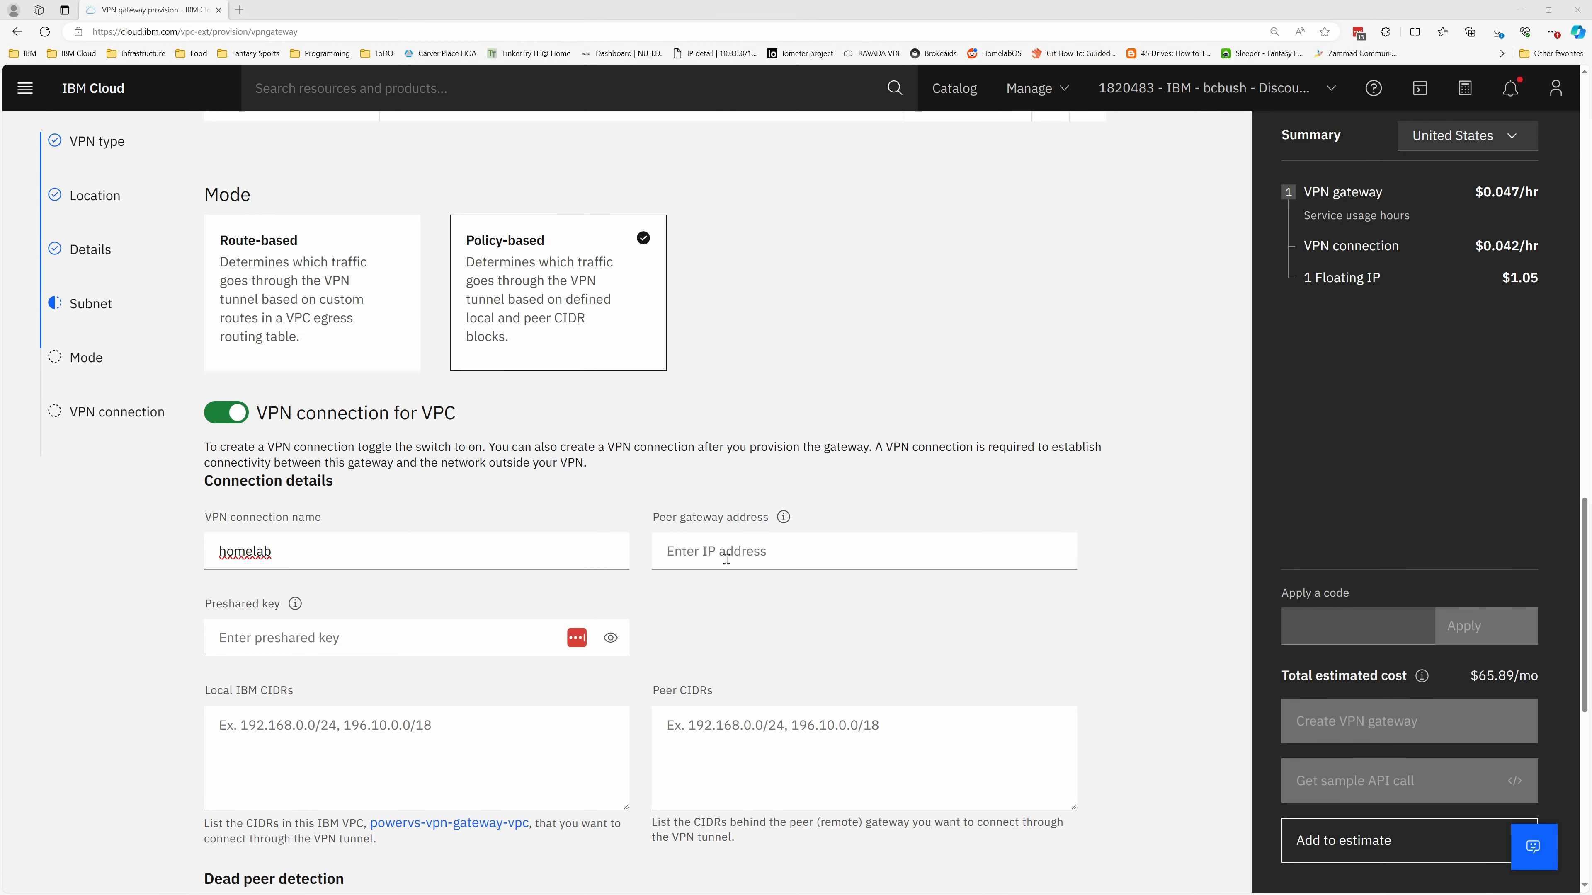
click(768, 551)
text(108.28.14.64)
key(alt+Tab)
click(320, 629)
key(ctrl+v)
key(alt+Tab)
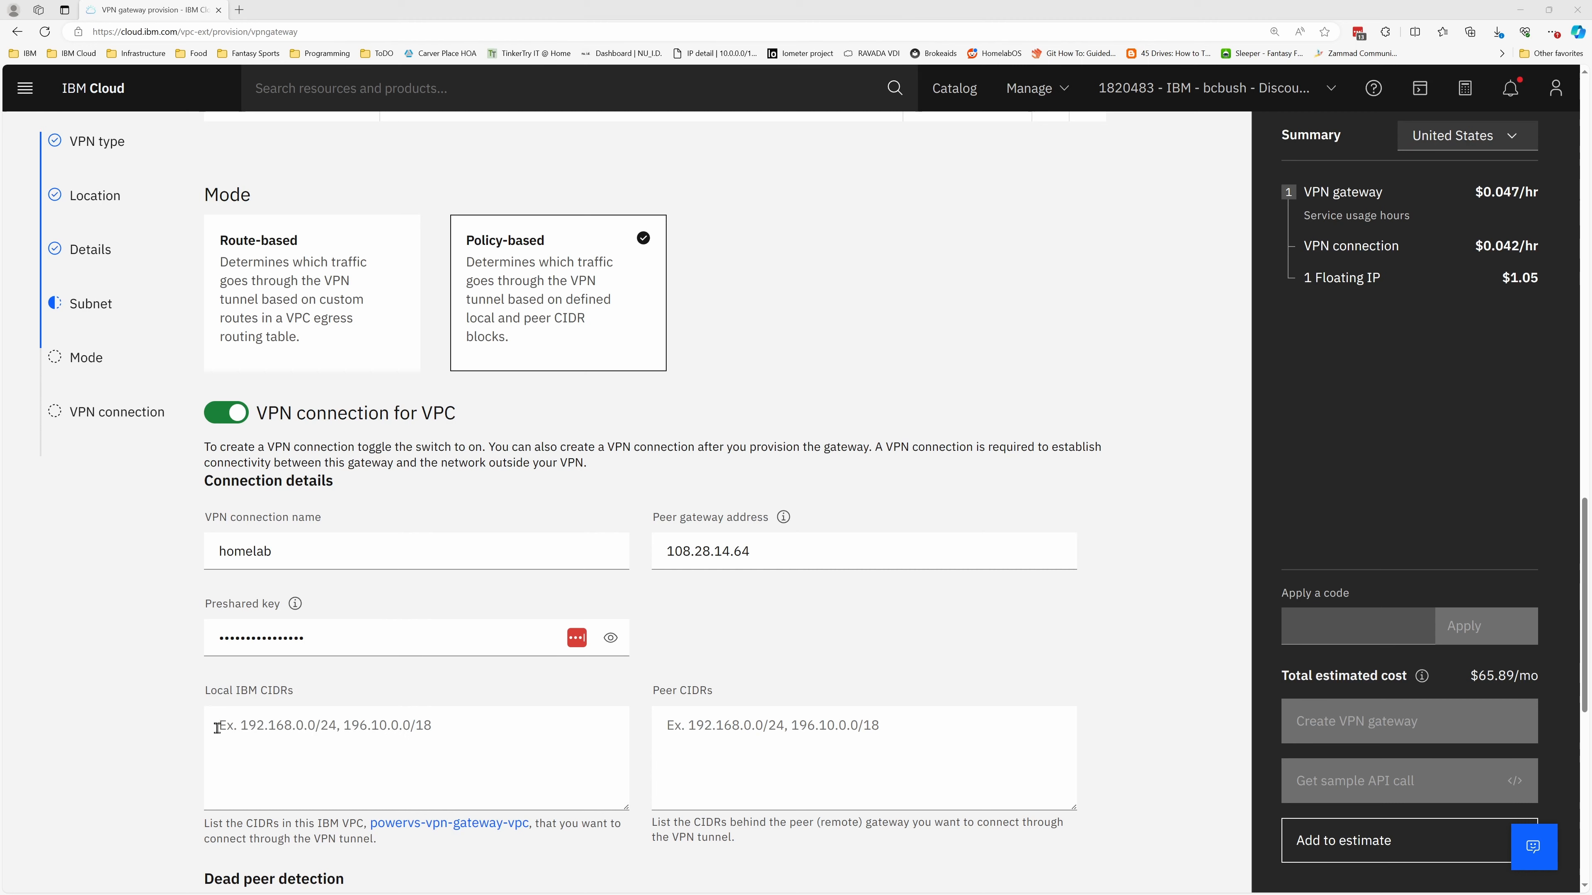
Set the VPN connection's local IBM CIDR to 172.19.0.0/24 and its peer CIDR to 192.168.0.0/16
click(325, 734)
text(172.19.0.0/24)
key(alt+Tab)
key(alt+Tab)
click(782, 740)
text(192.168.0.0/16)
Assign ike-policy and ipsec-policy to the VPN connection and create the VPN gateway
scroll(814, 602, down, 5)
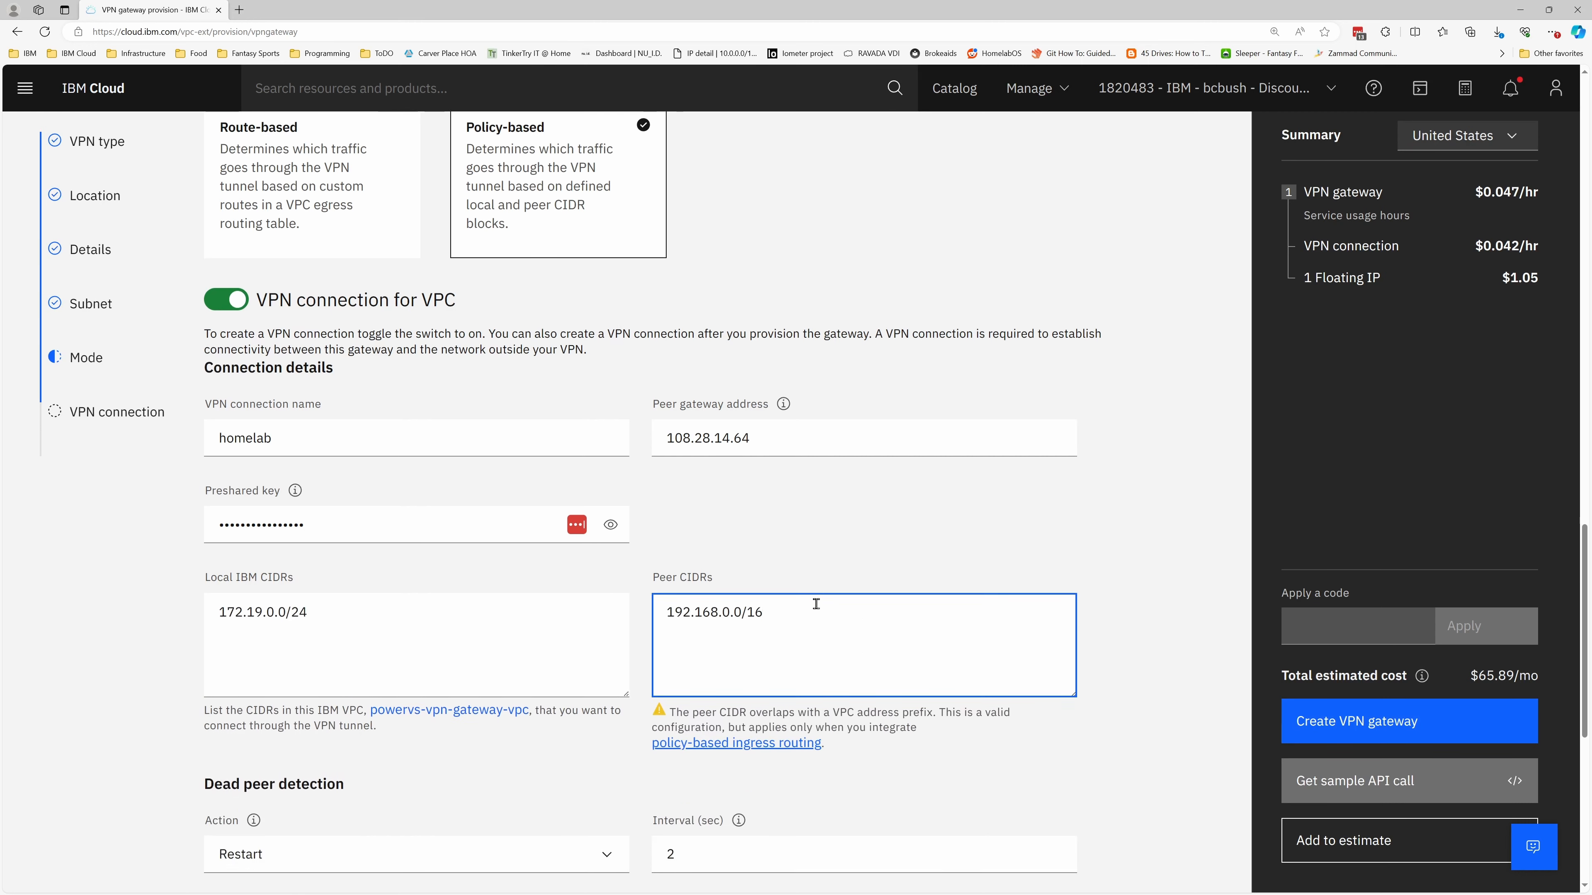
scroll(250, 619, down, 4)
click(313, 547)
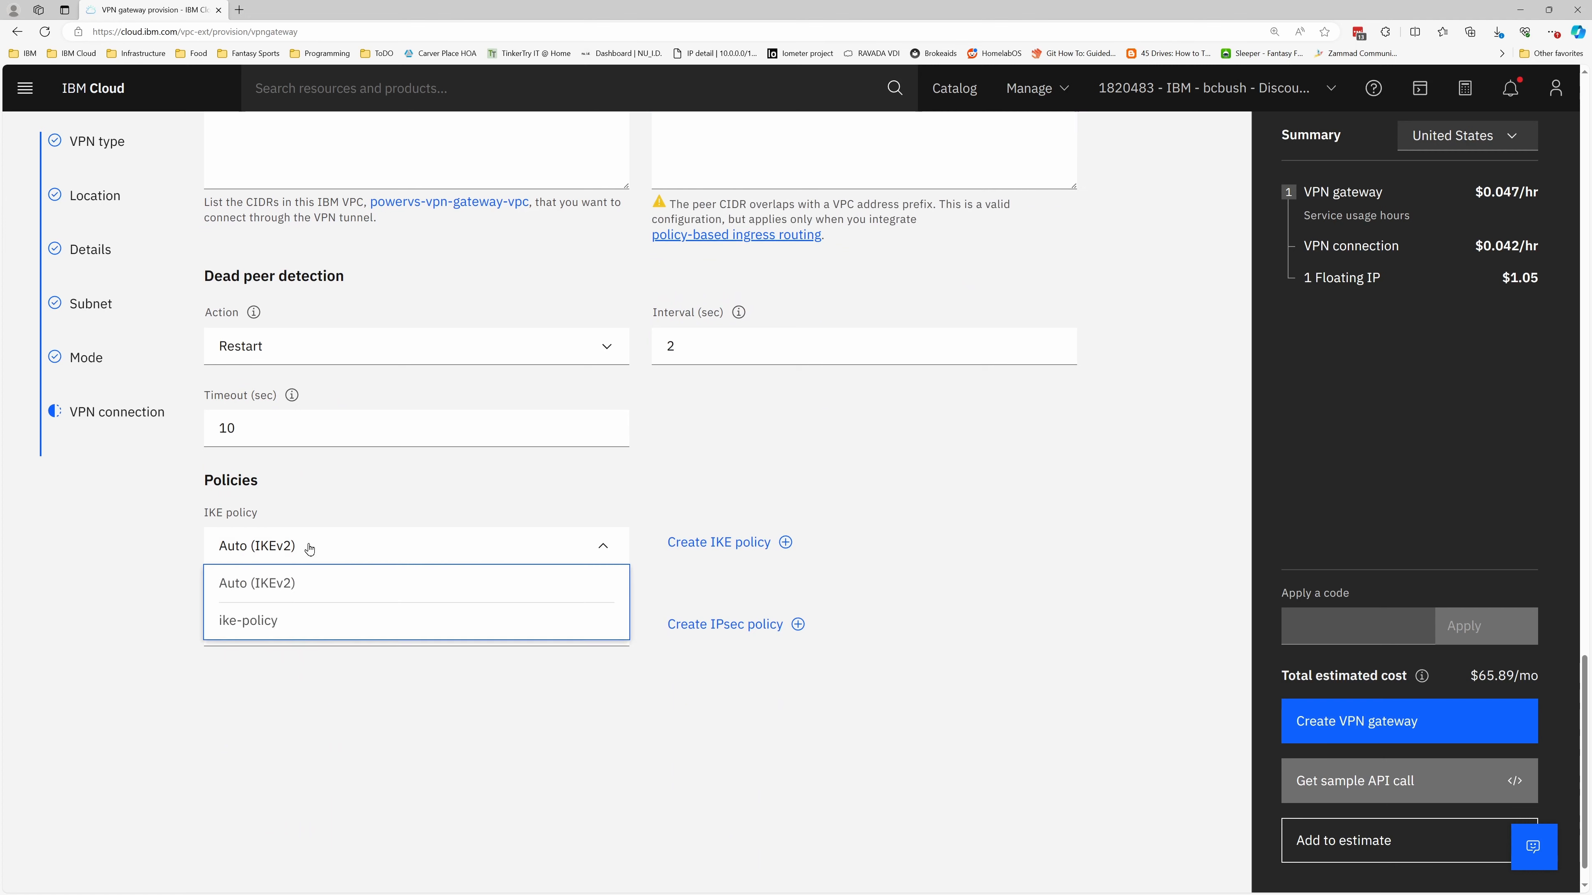
click(268, 621)
click(269, 627)
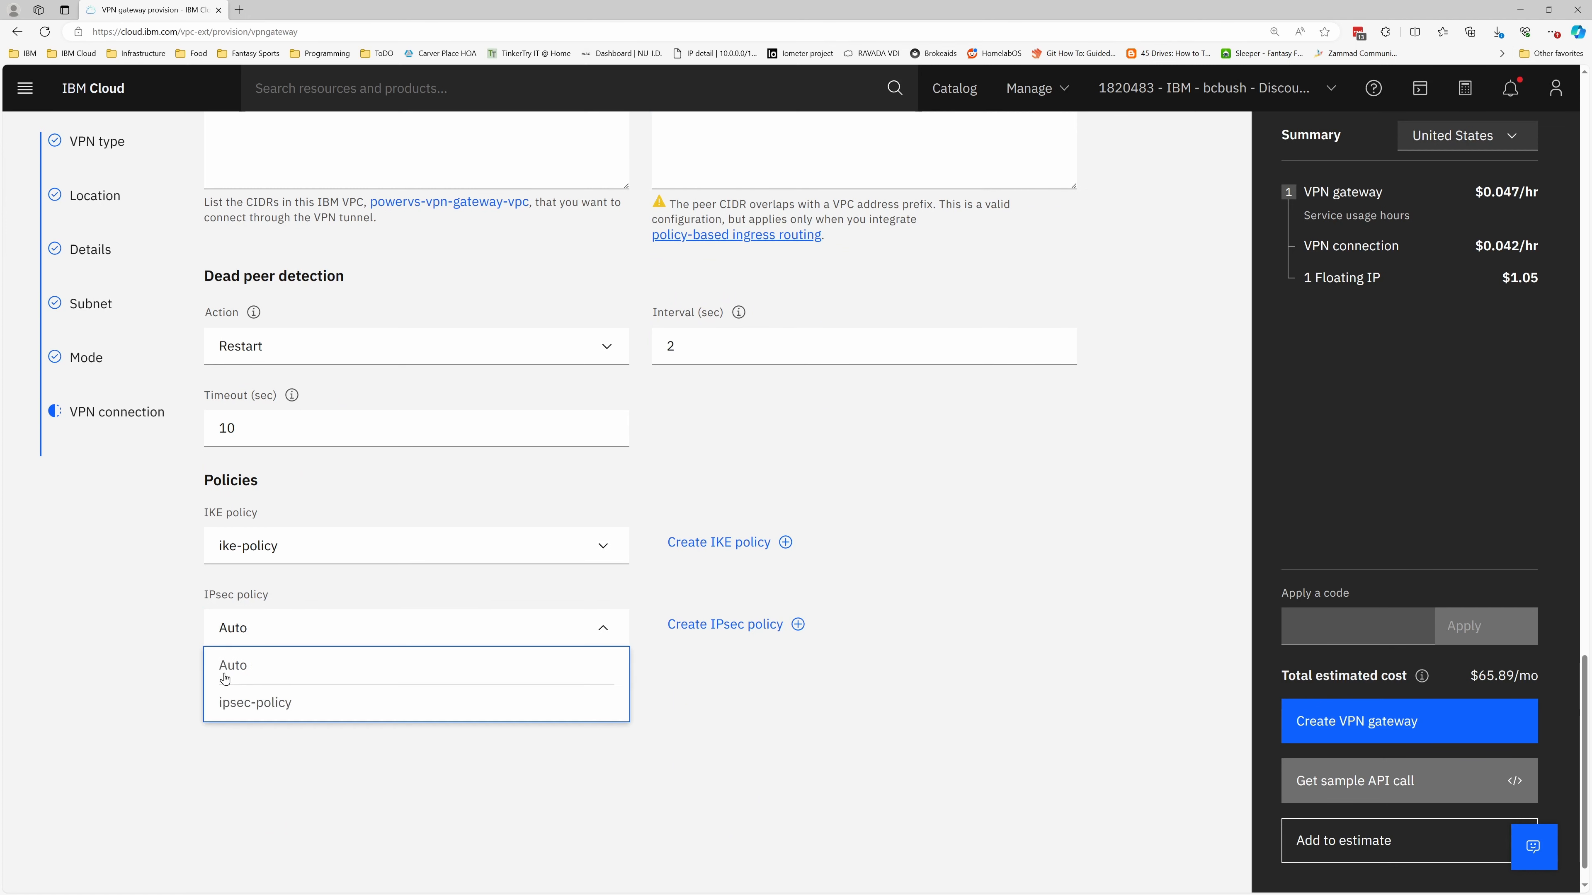
click(263, 702)
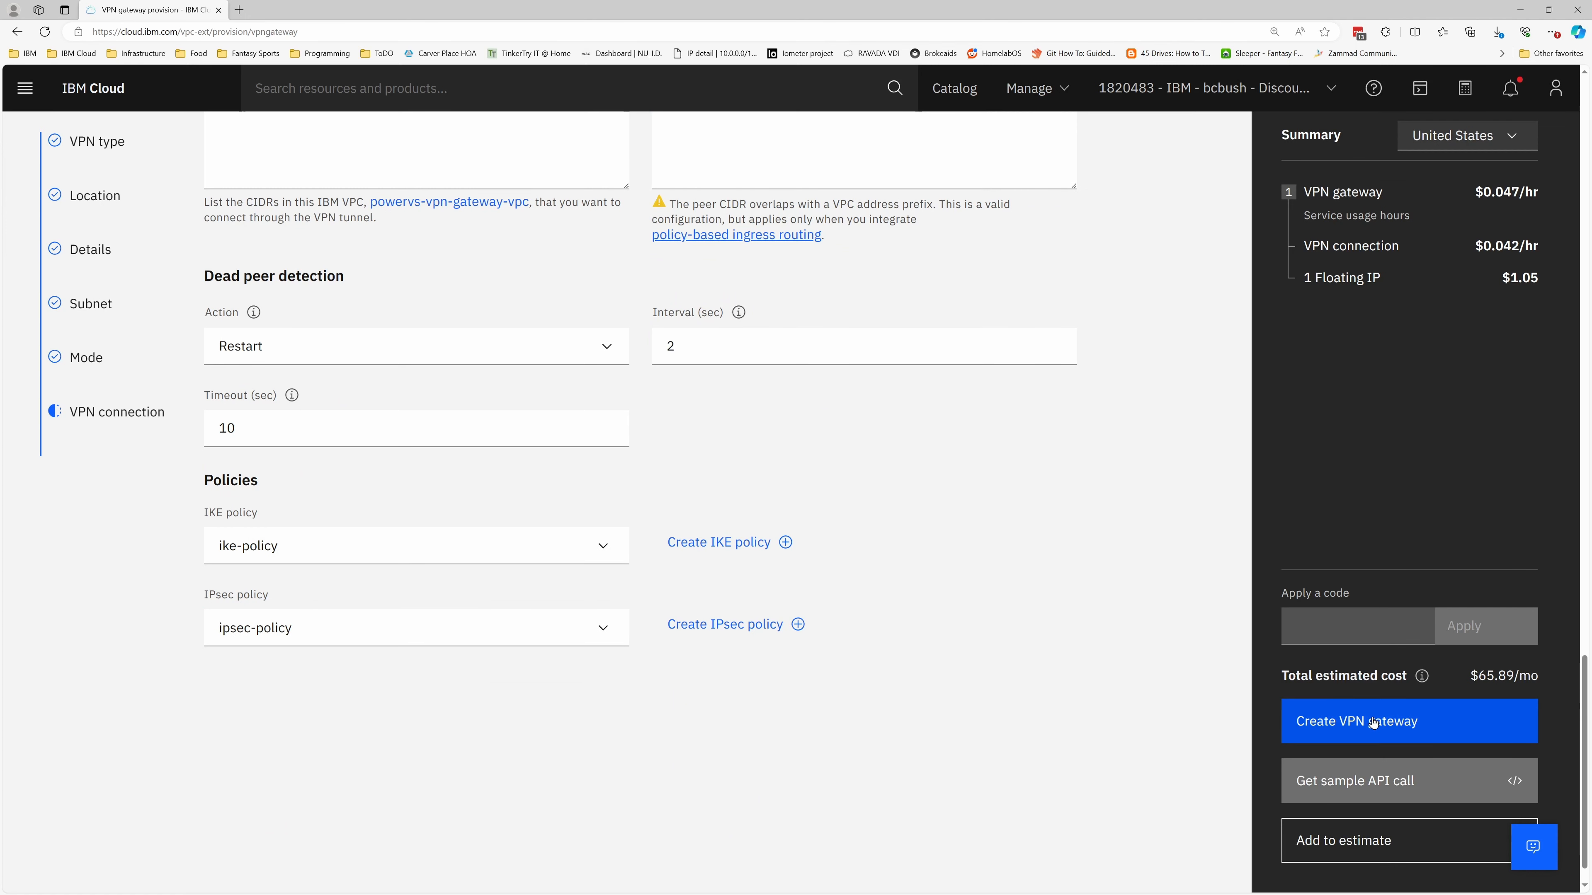
click(1347, 718)
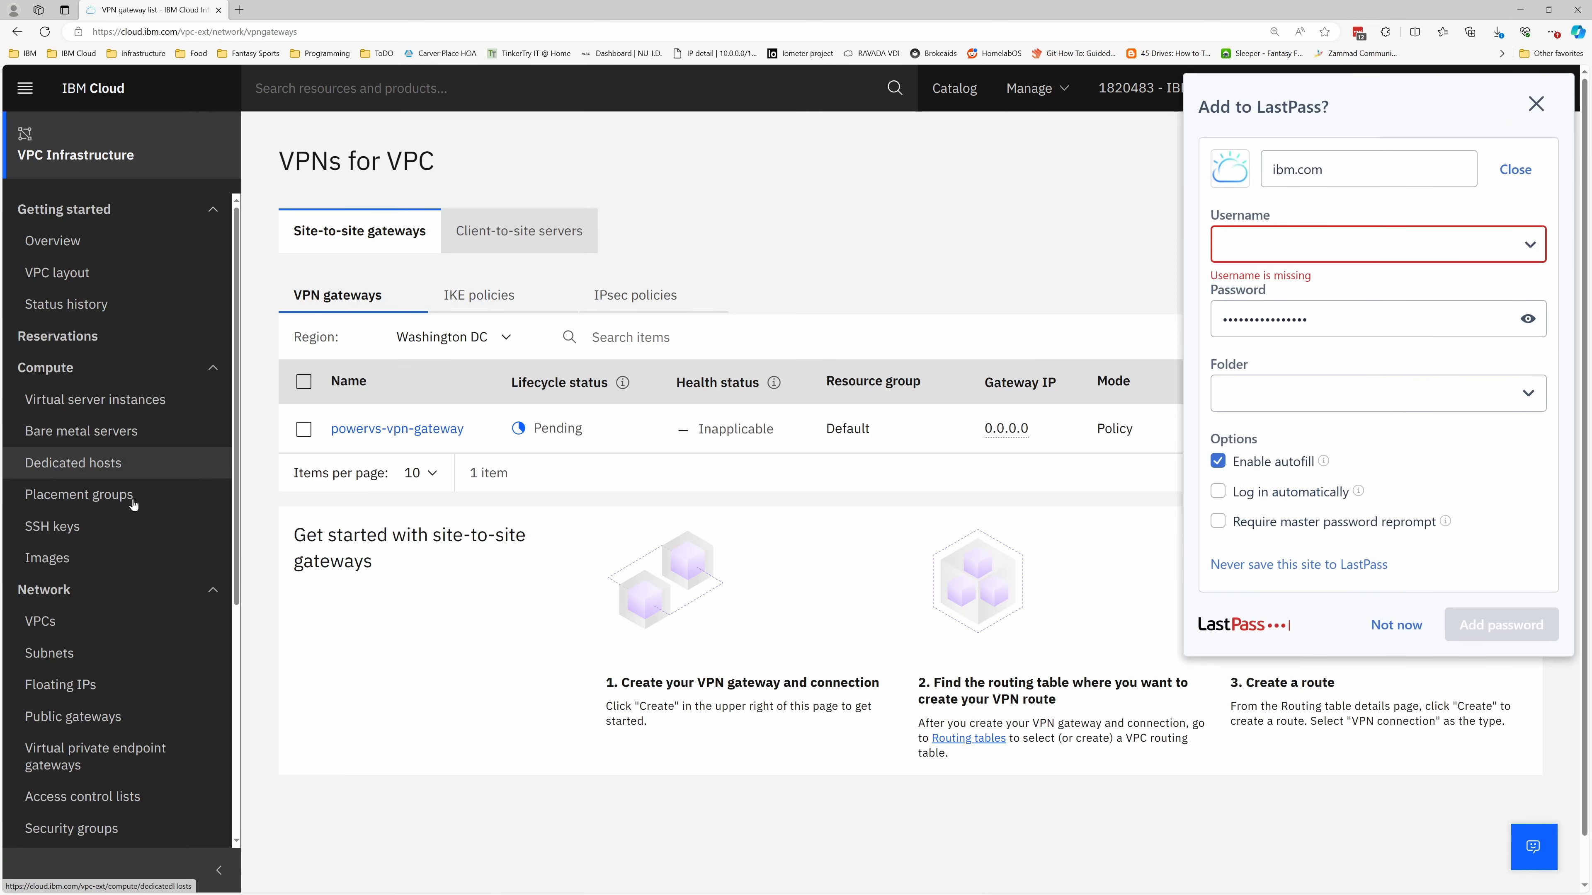
Open the VPC routing tables, dismiss the password-saving prompt and list the tables of powervs-vpn-gateway-vpc
scroll(131, 507, down, 3)
click(82, 667)
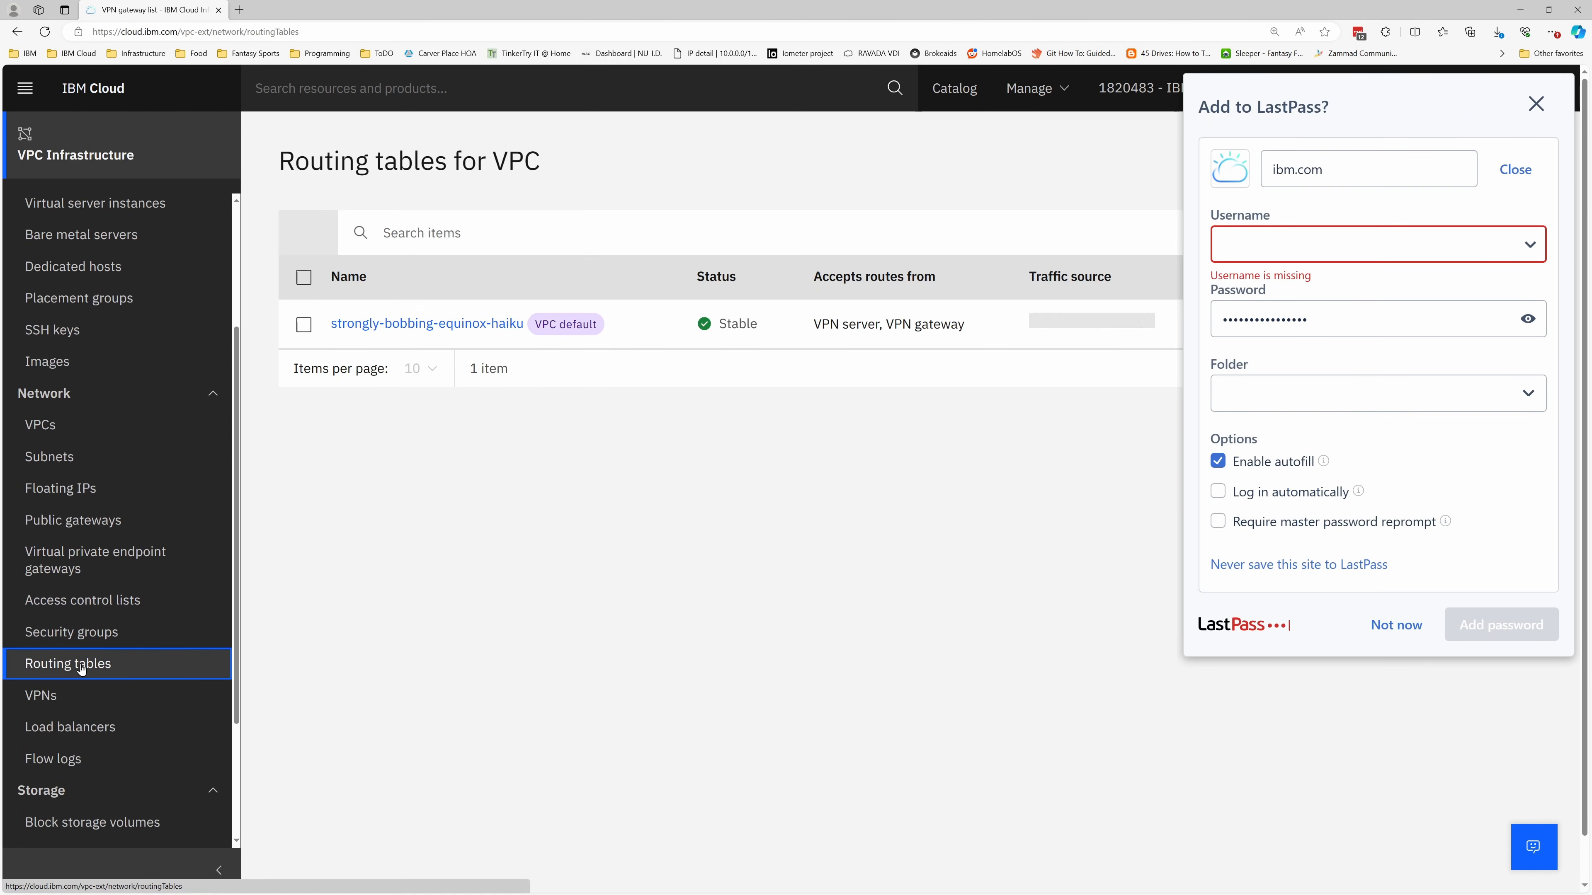
click(1535, 104)
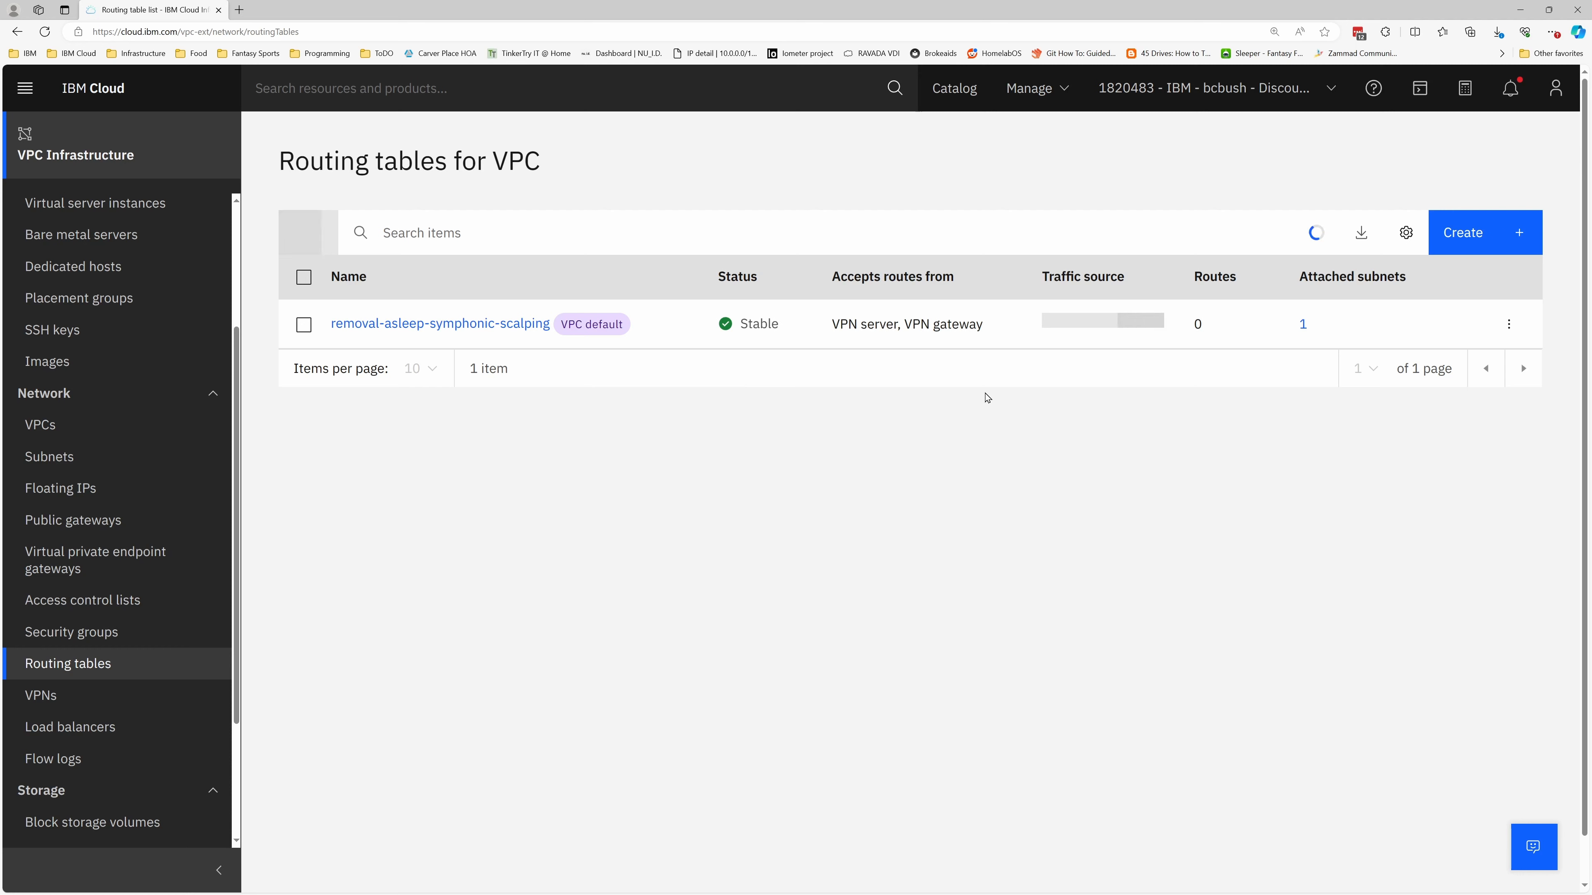
click(375, 238)
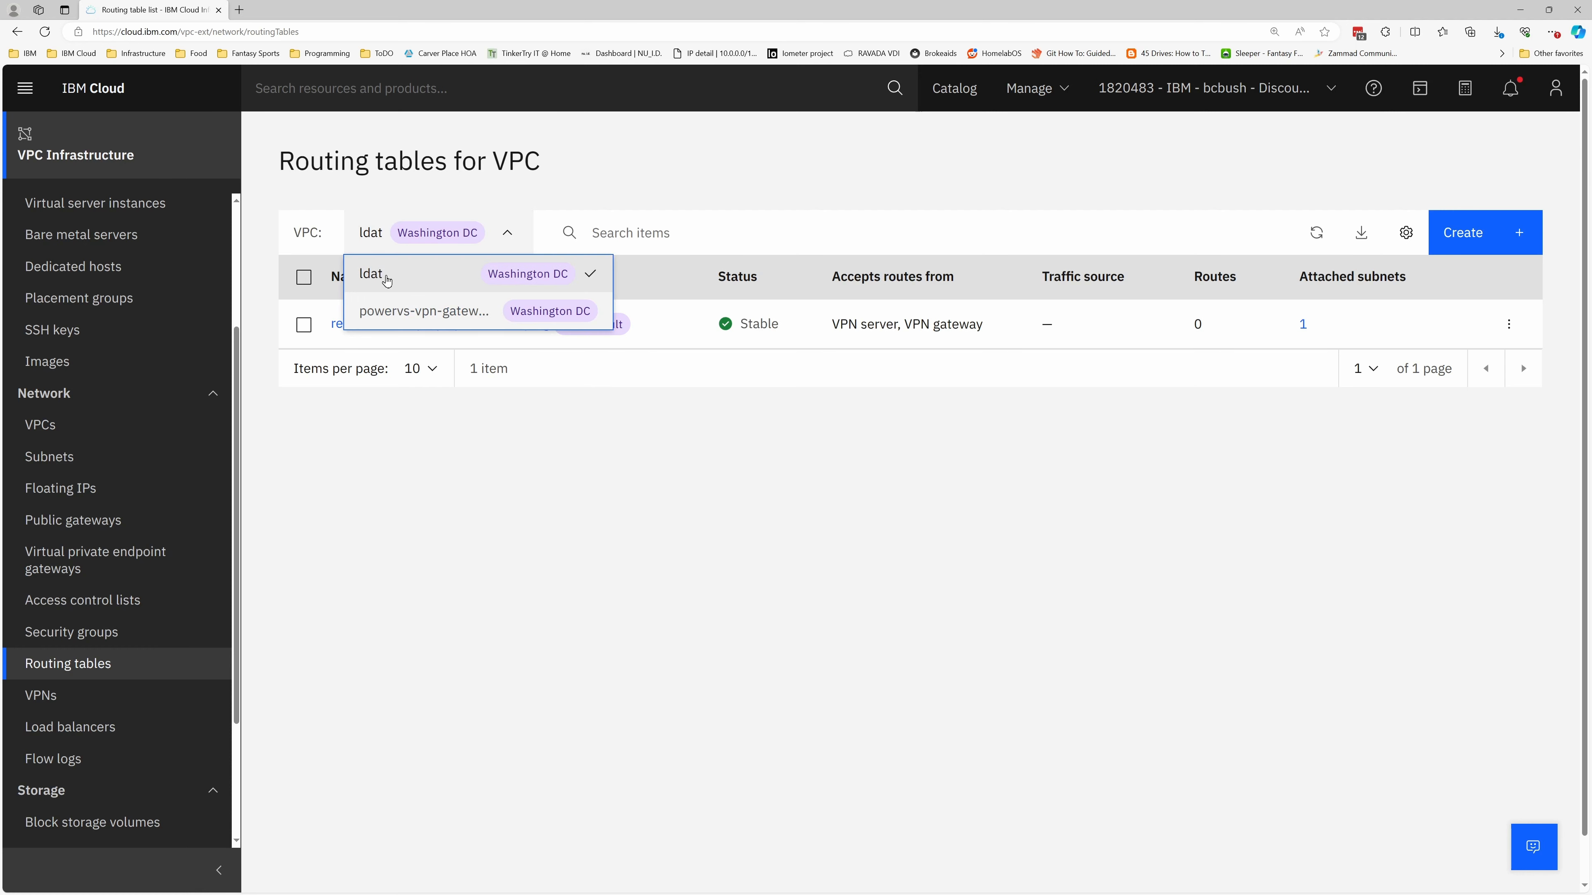
click(395, 313)
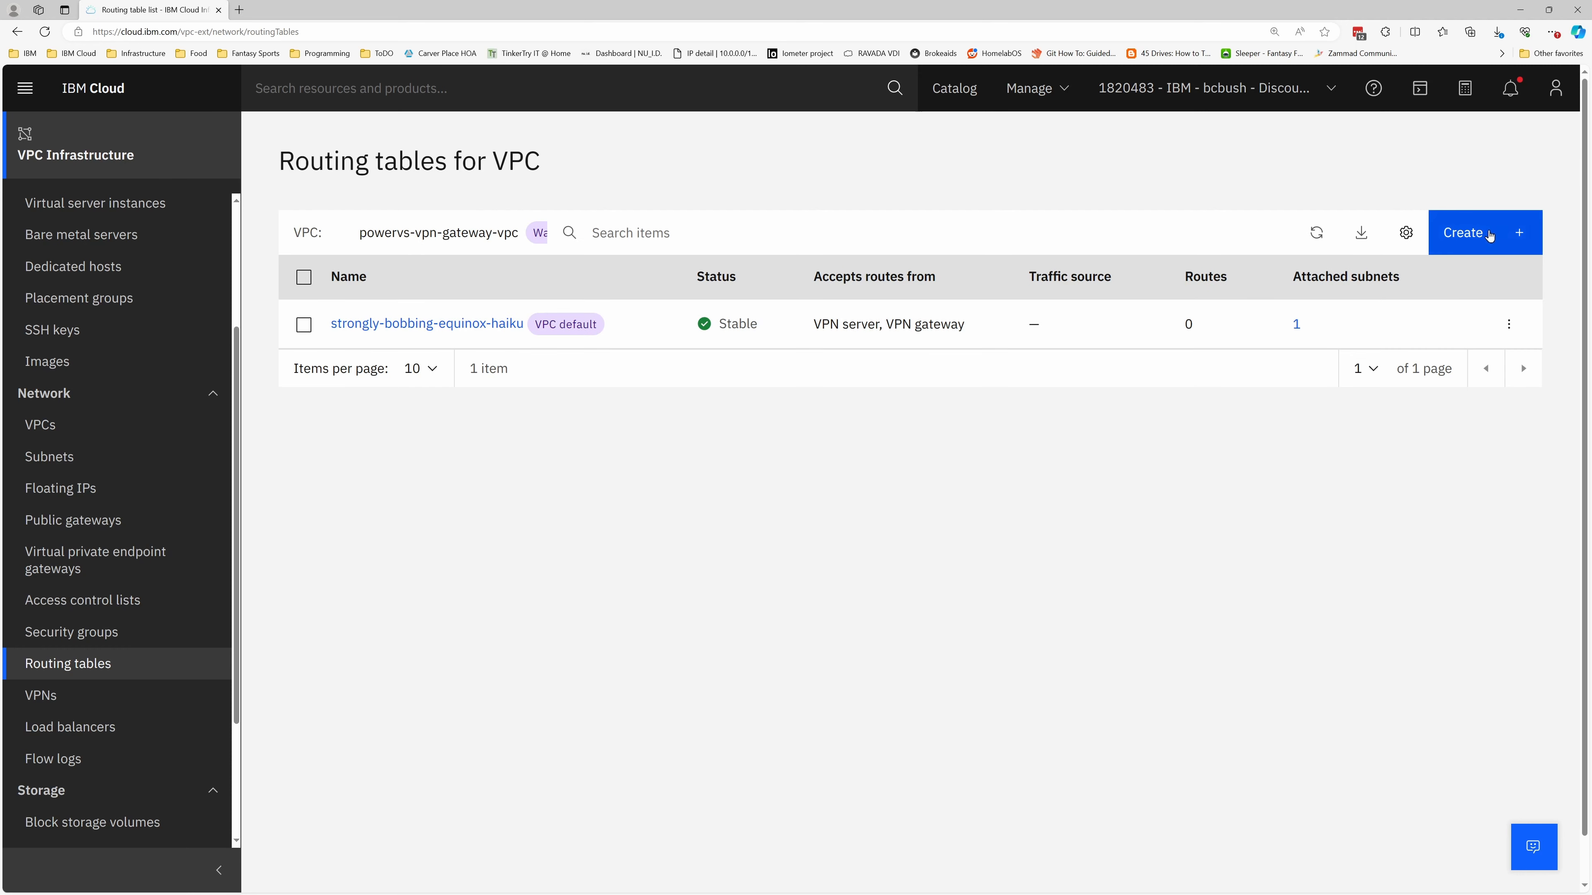
Start a new routing table named ingress-from-powervs for powervs-vpn-gateway-vpc
click(1486, 237)
click(106, 606)
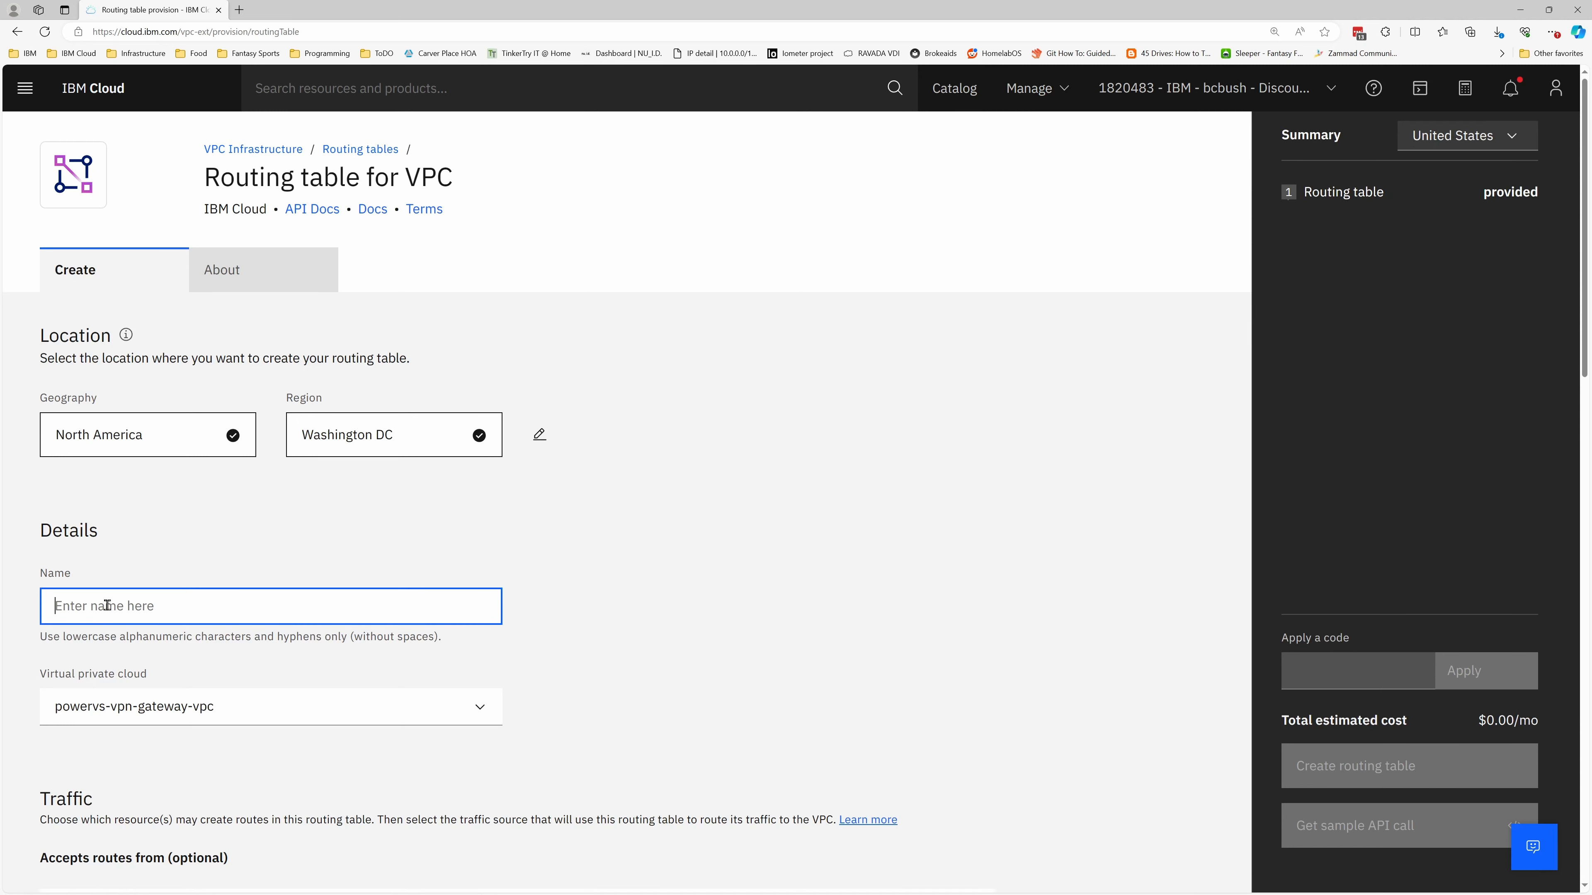
text(ingress-from-powervs)
scroll(650, 530, down, 6)
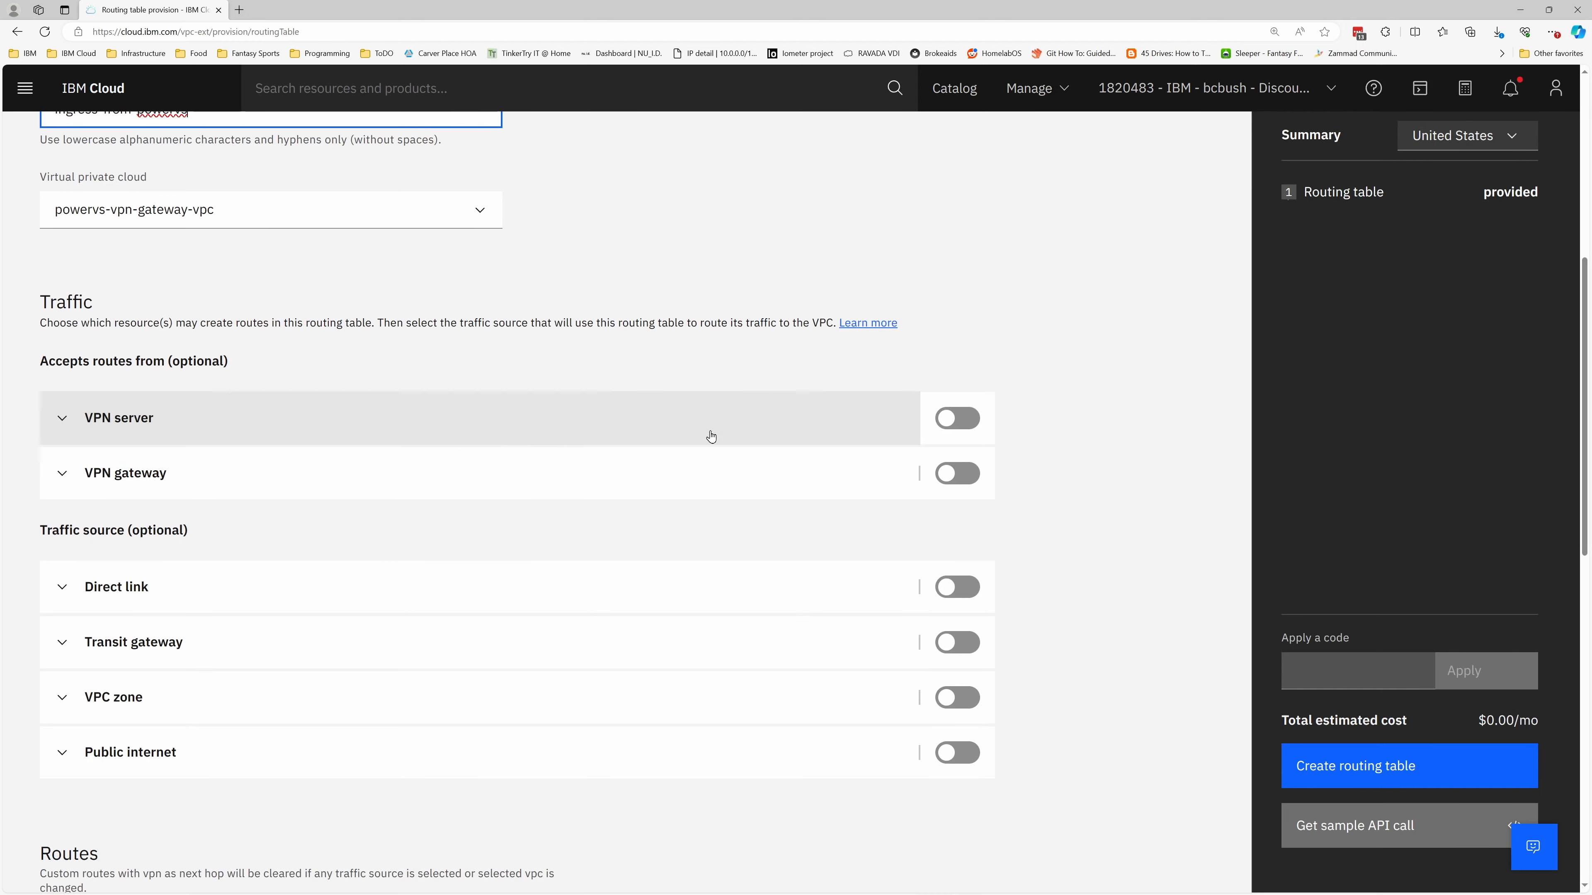
click(139, 215)
click(104, 240)
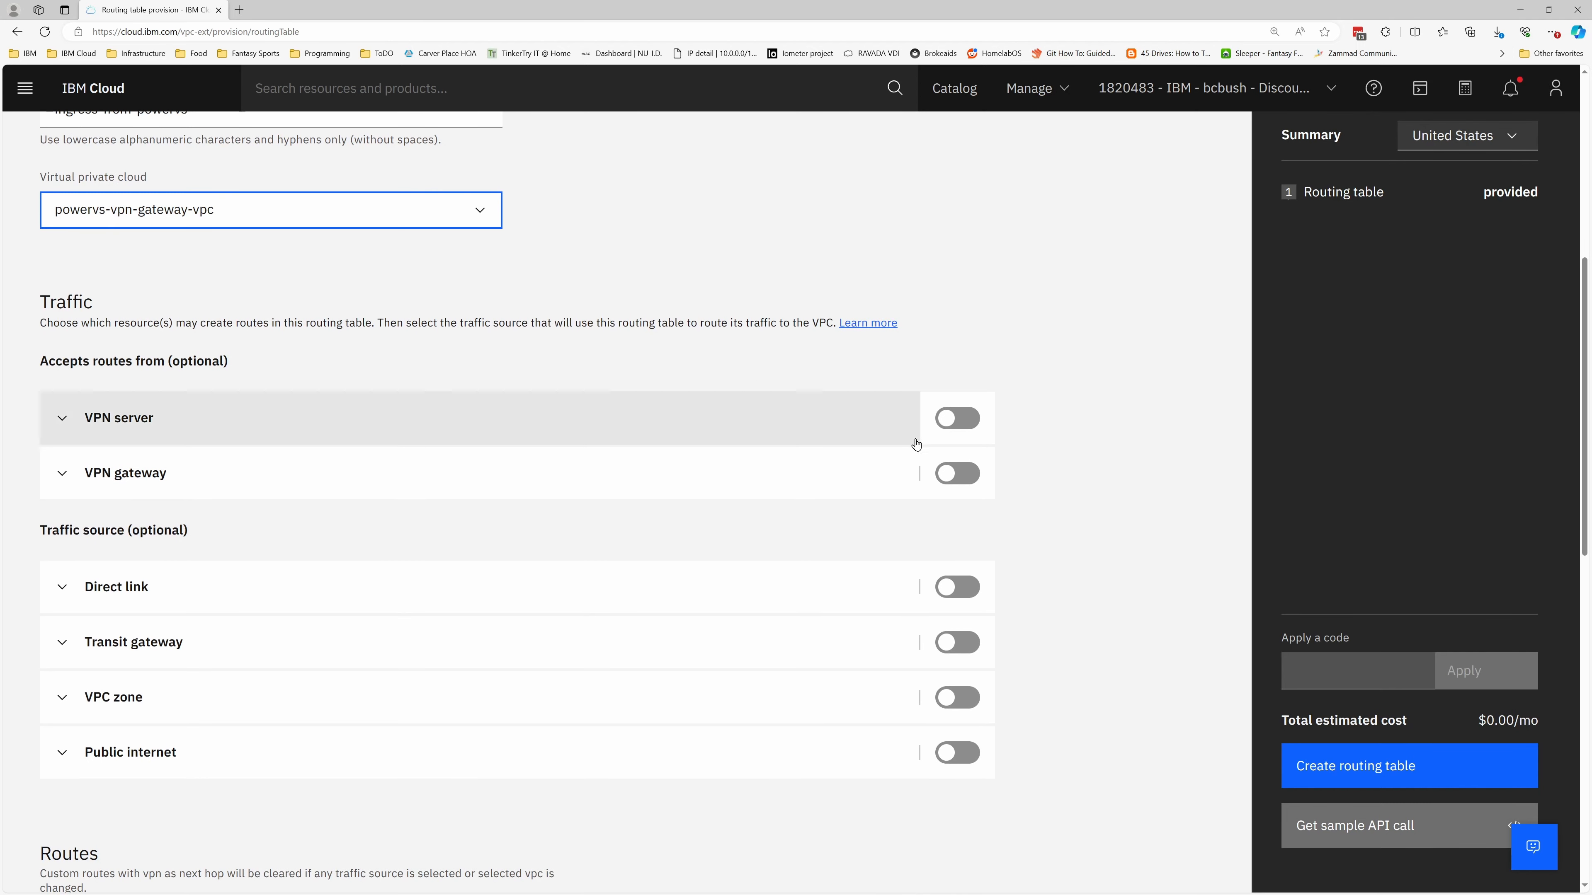
Create the routing table accepting VPN server and VPN gateway routes, with Transit gateway as traffic source and advertising turned on
click(961, 421)
click(957, 473)
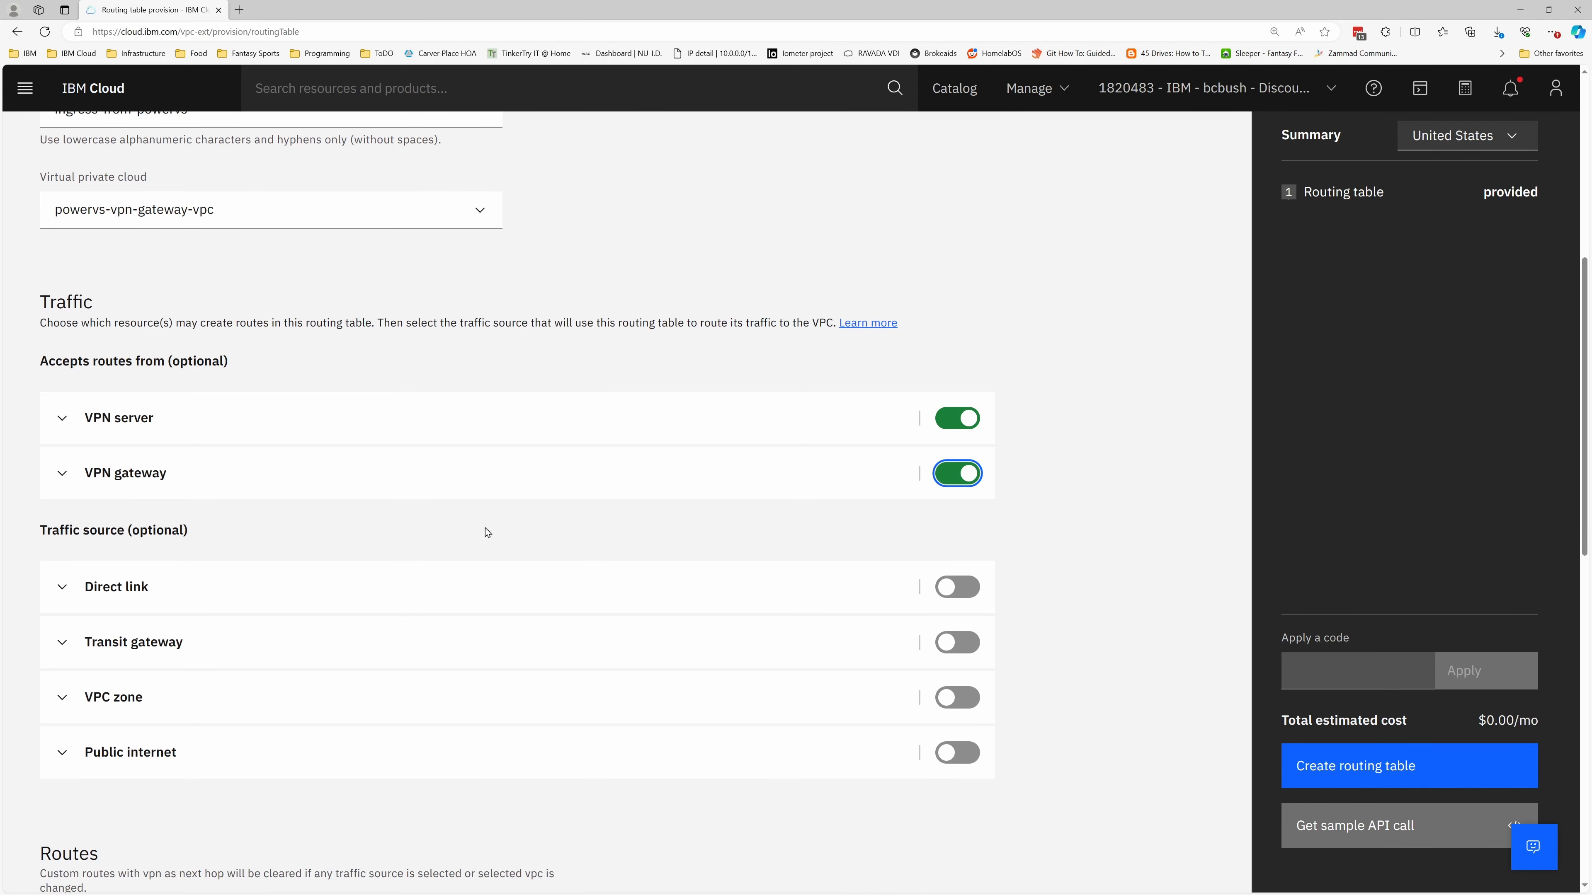
click(963, 646)
click(87, 647)
click(105, 746)
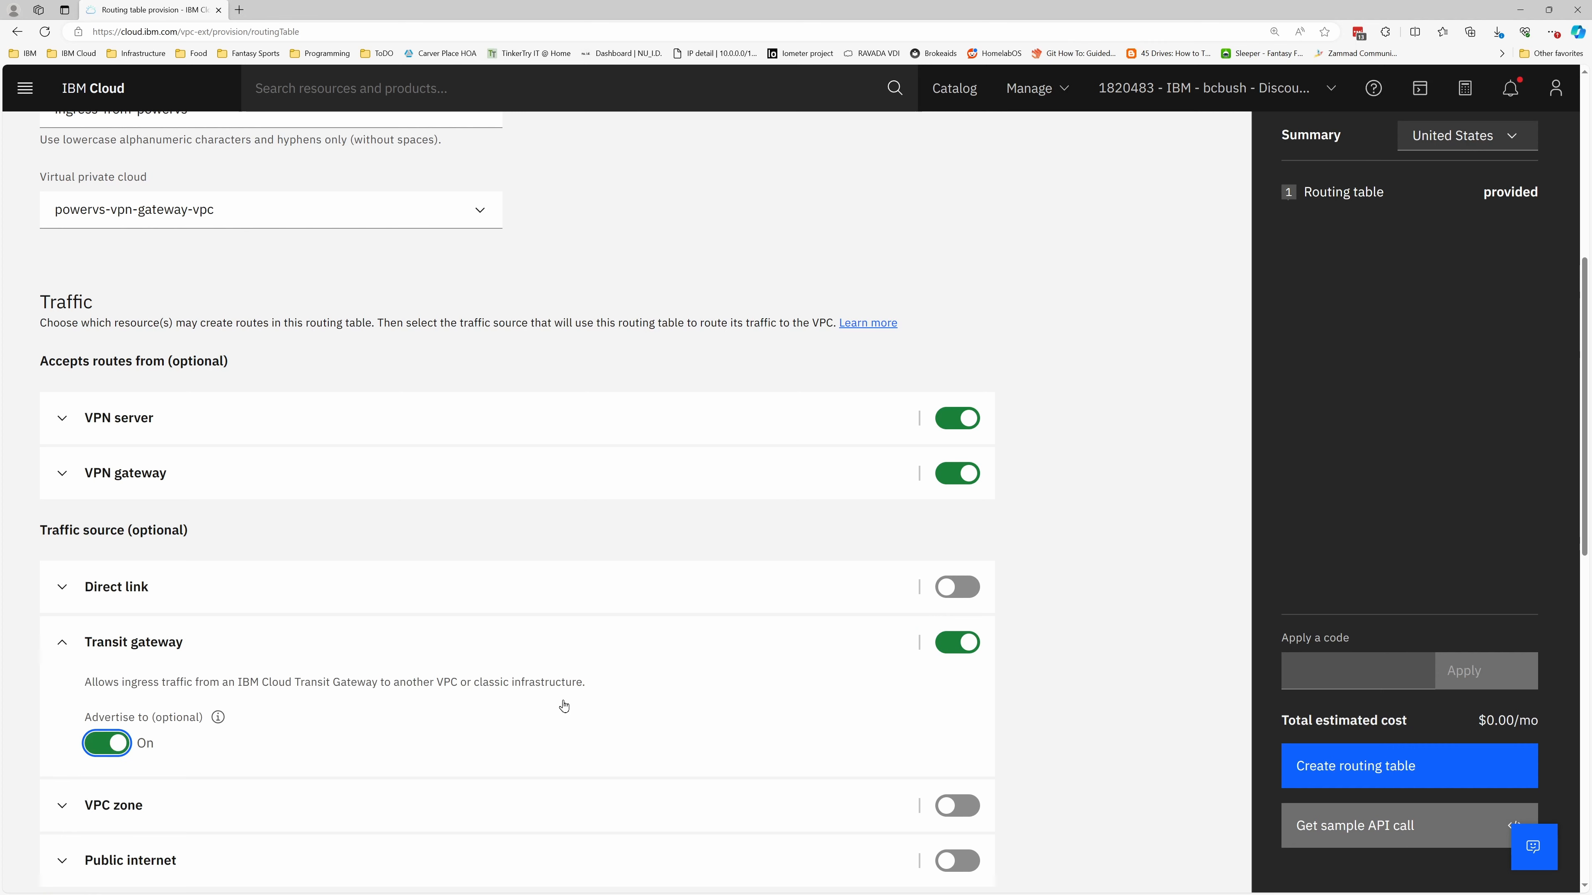
scroll(1075, 664, down, 6)
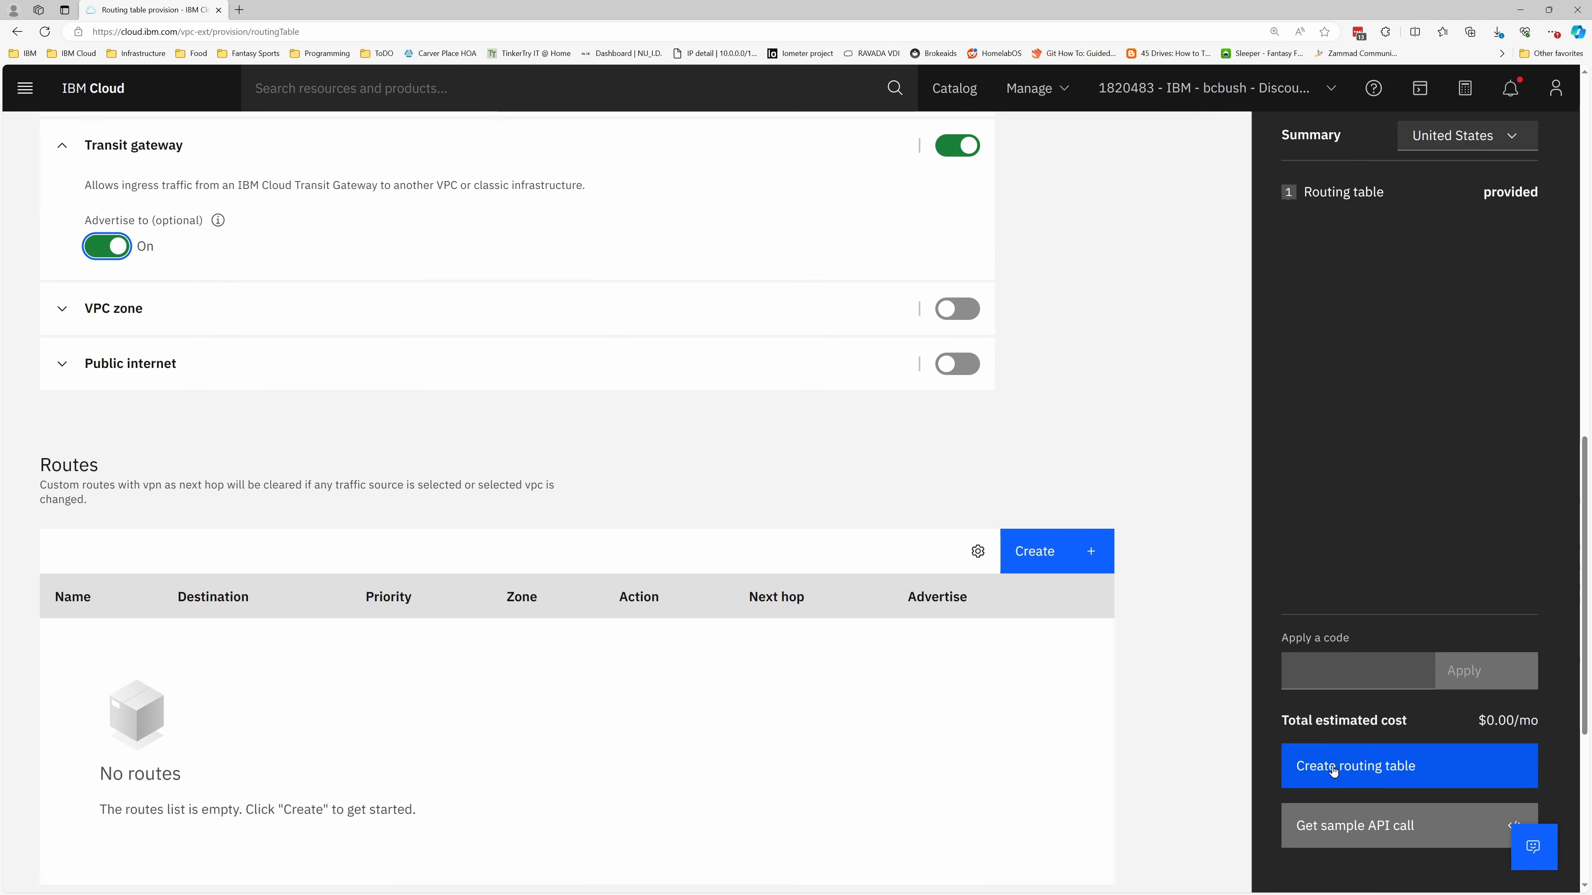
click(1388, 766)
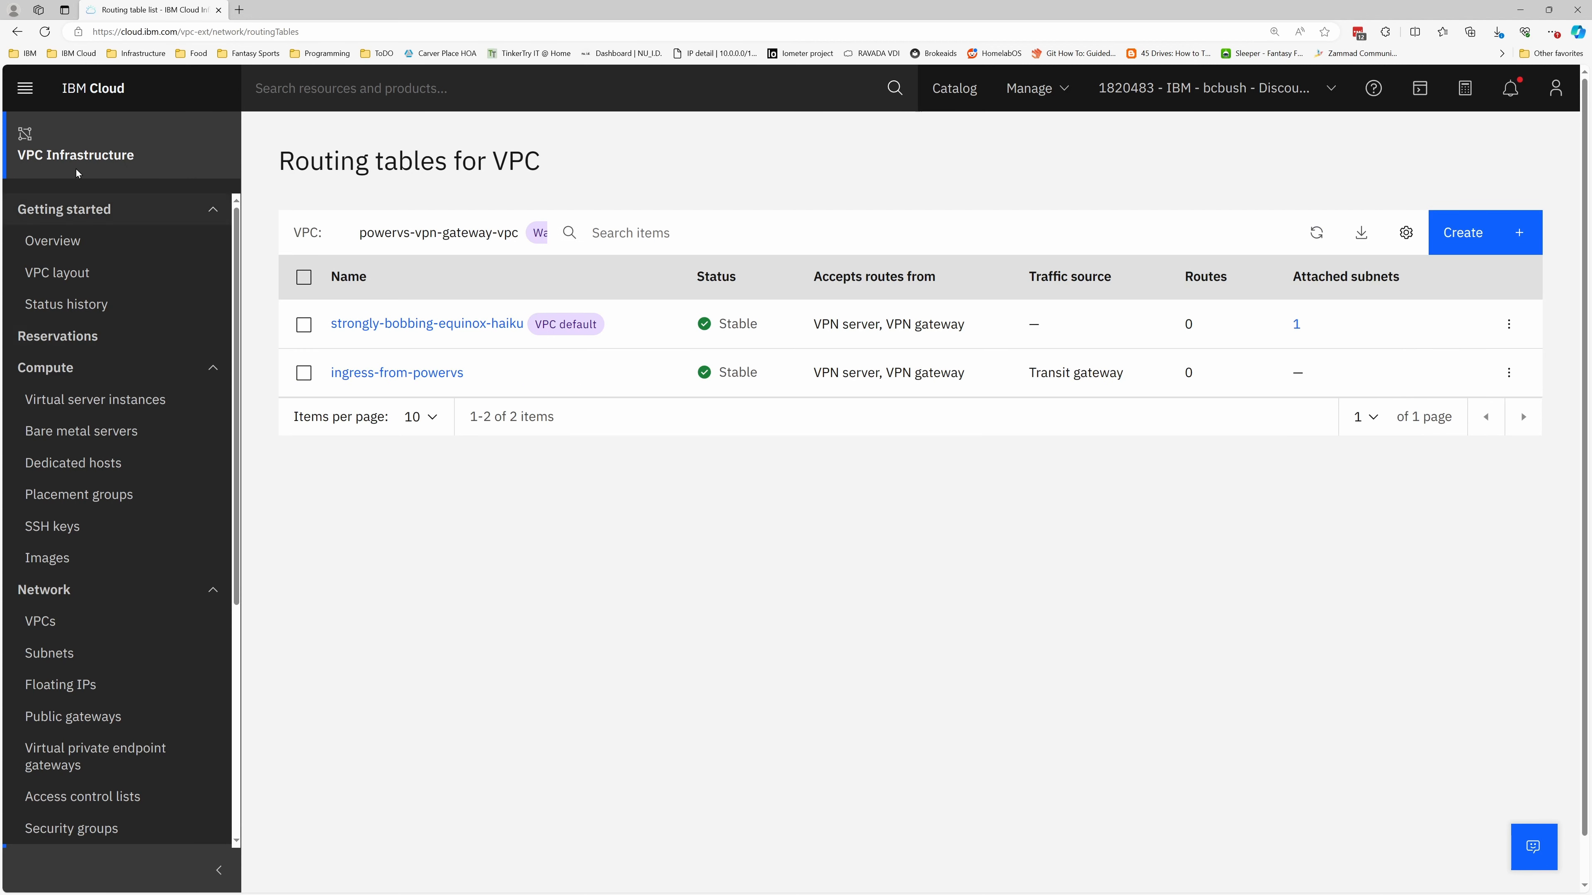
Start a new transit gateway under Interconnectivity and name it powervs-vpn-gateway
click(25, 90)
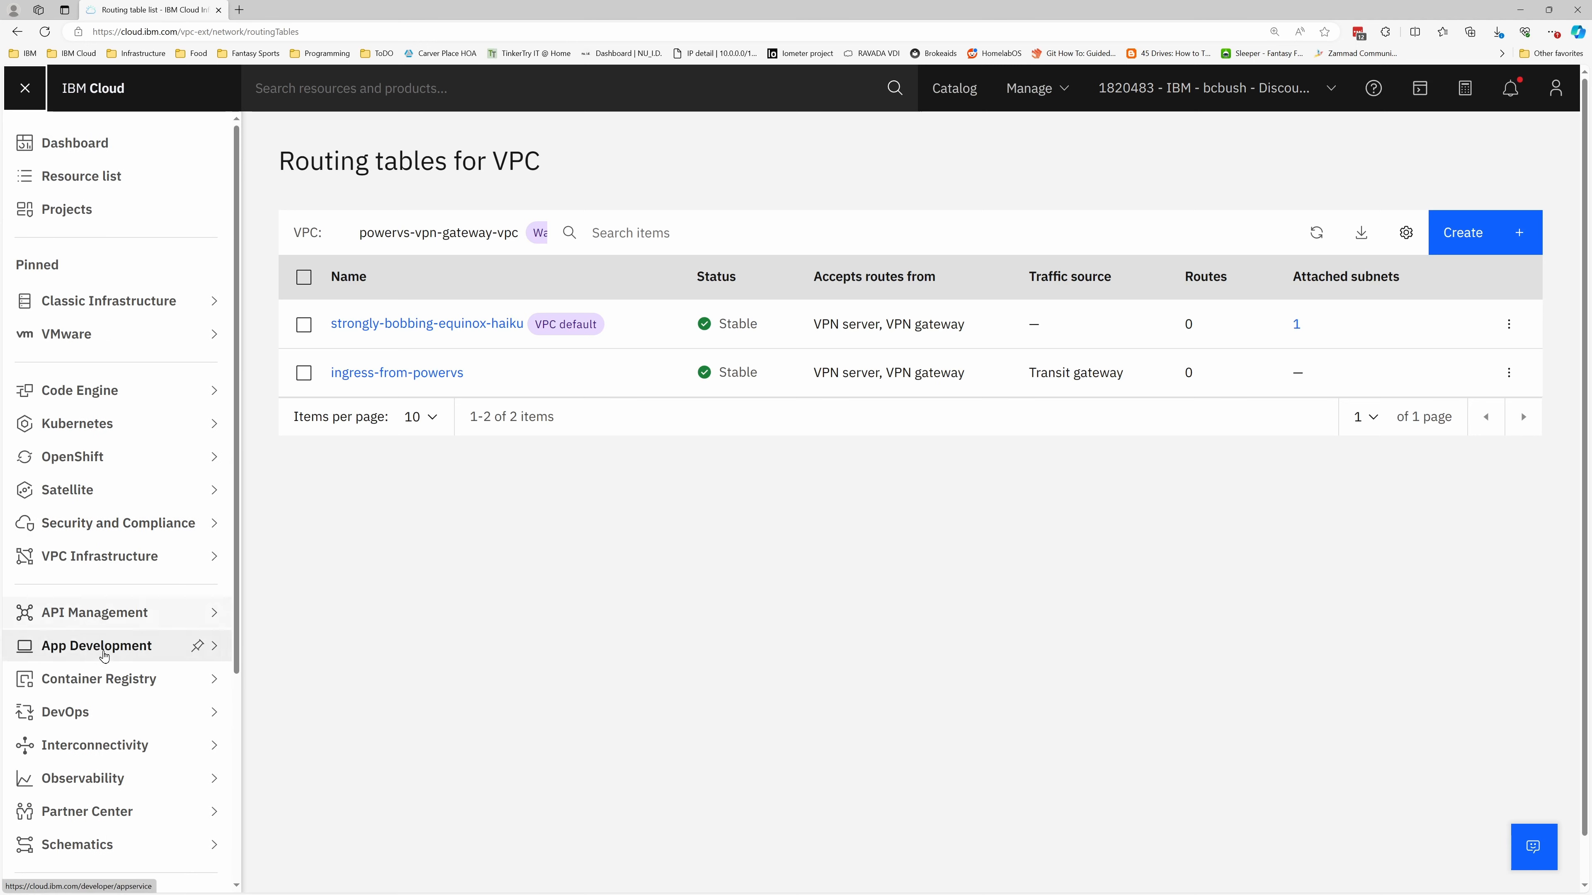
mouse_move(105, 639)
scroll(105, 640, down, 4)
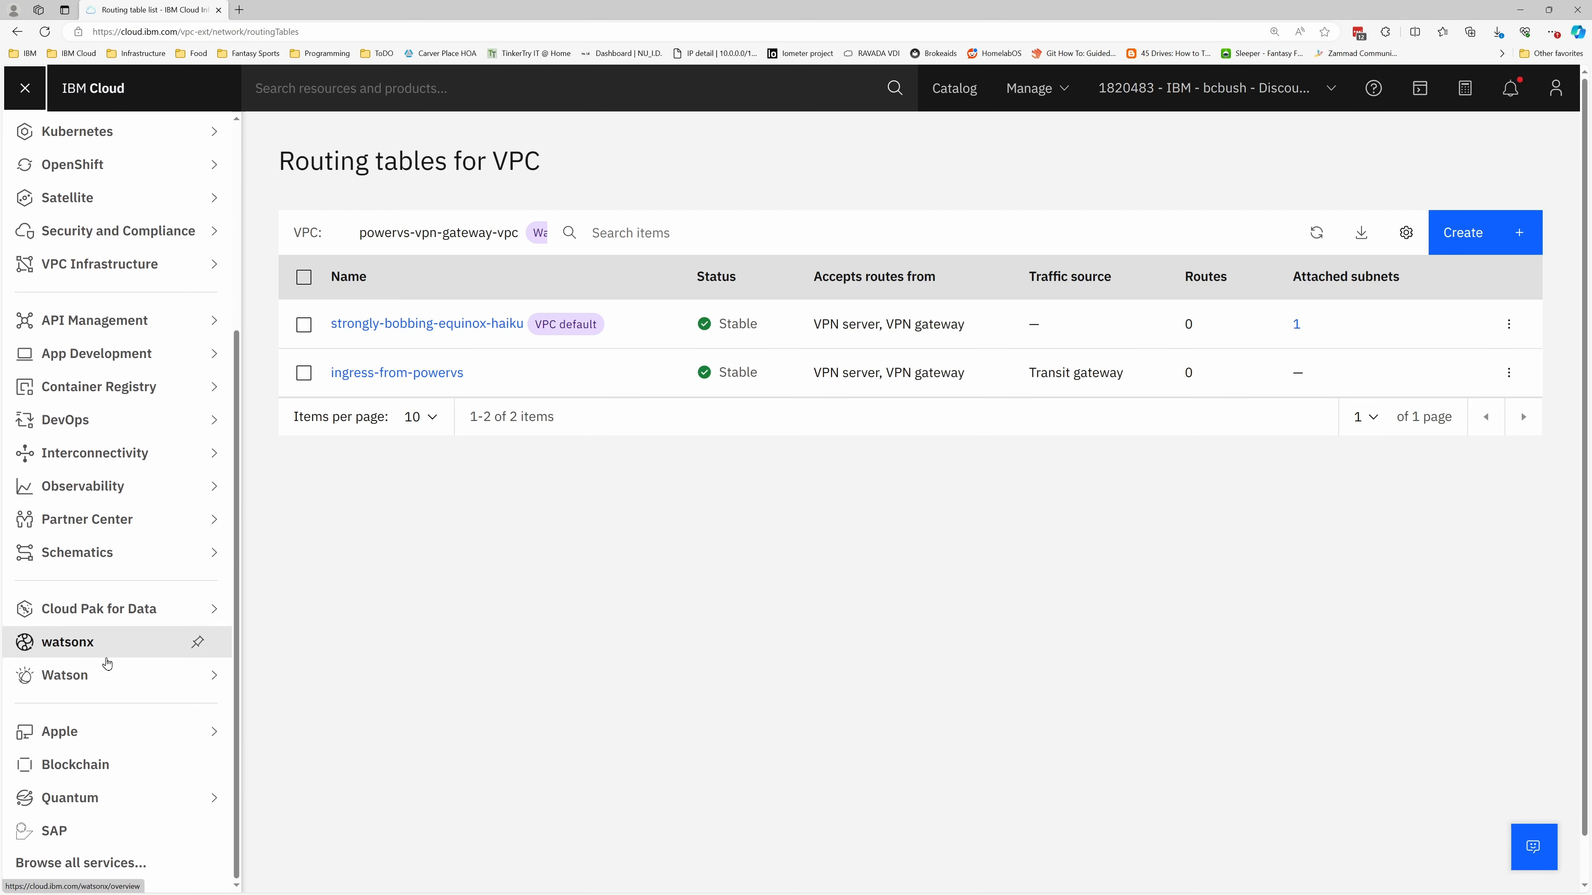
mouse_move(164, 464)
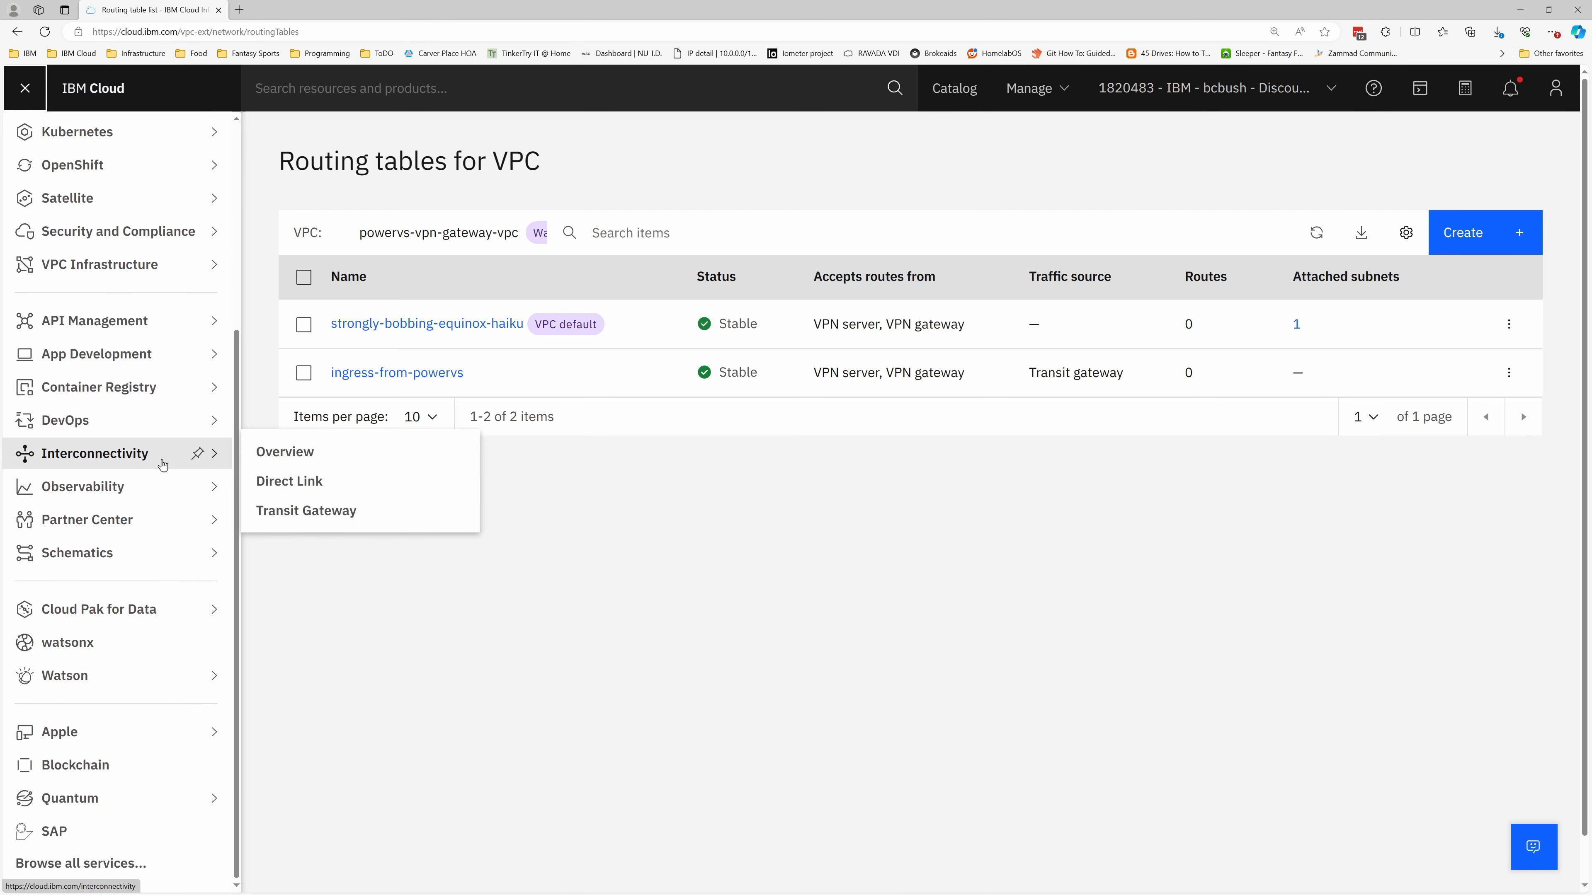
click(297, 521)
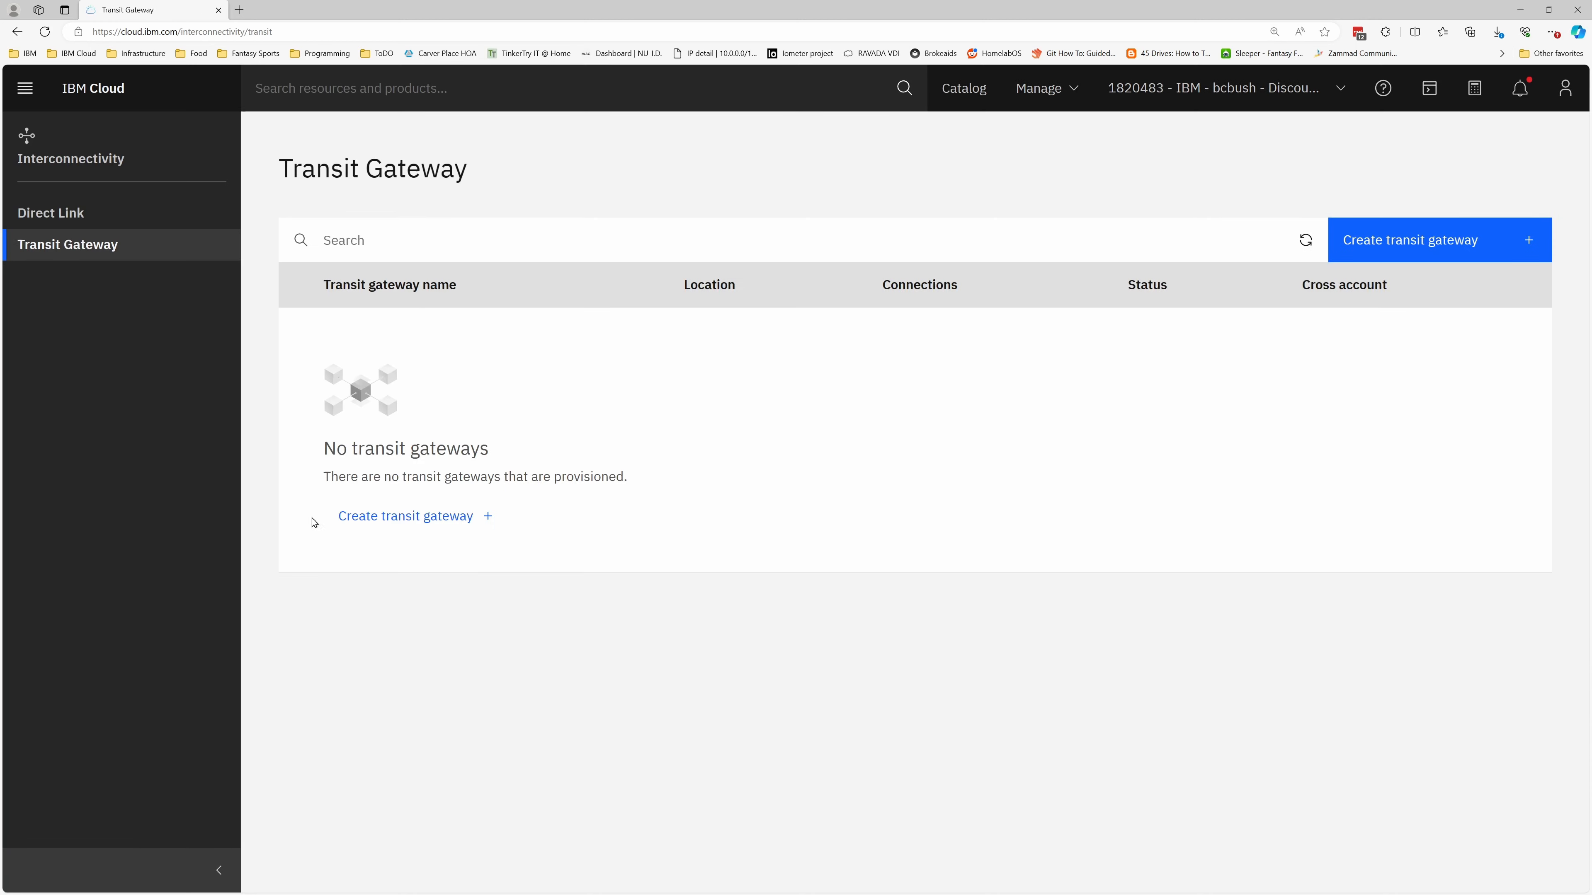
click(1427, 244)
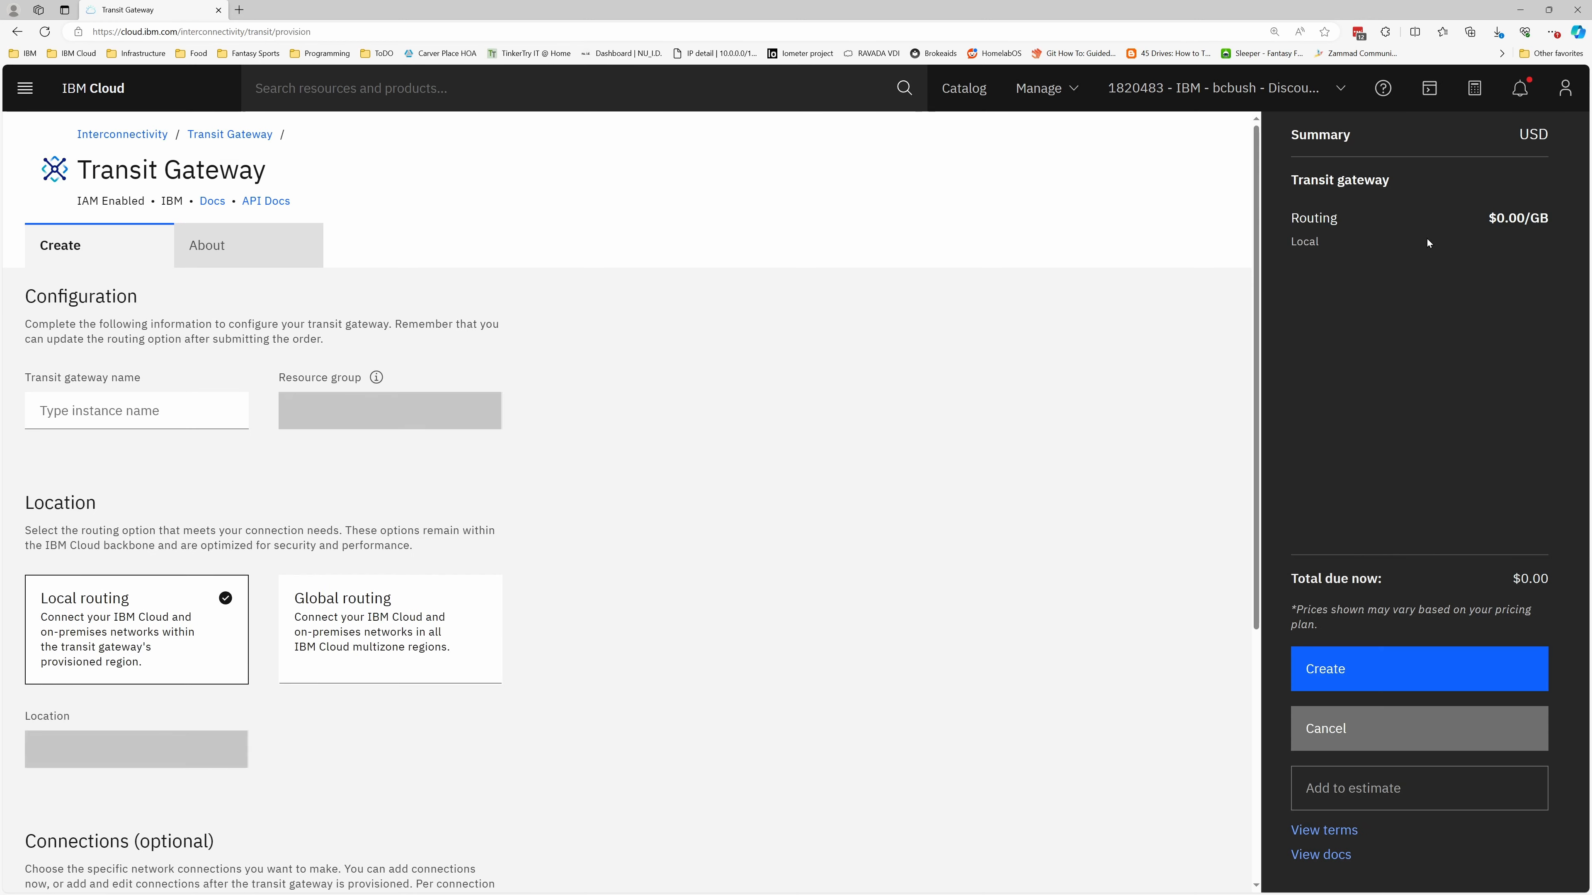
click(83, 417)
text(powervs-vpn-gateway)
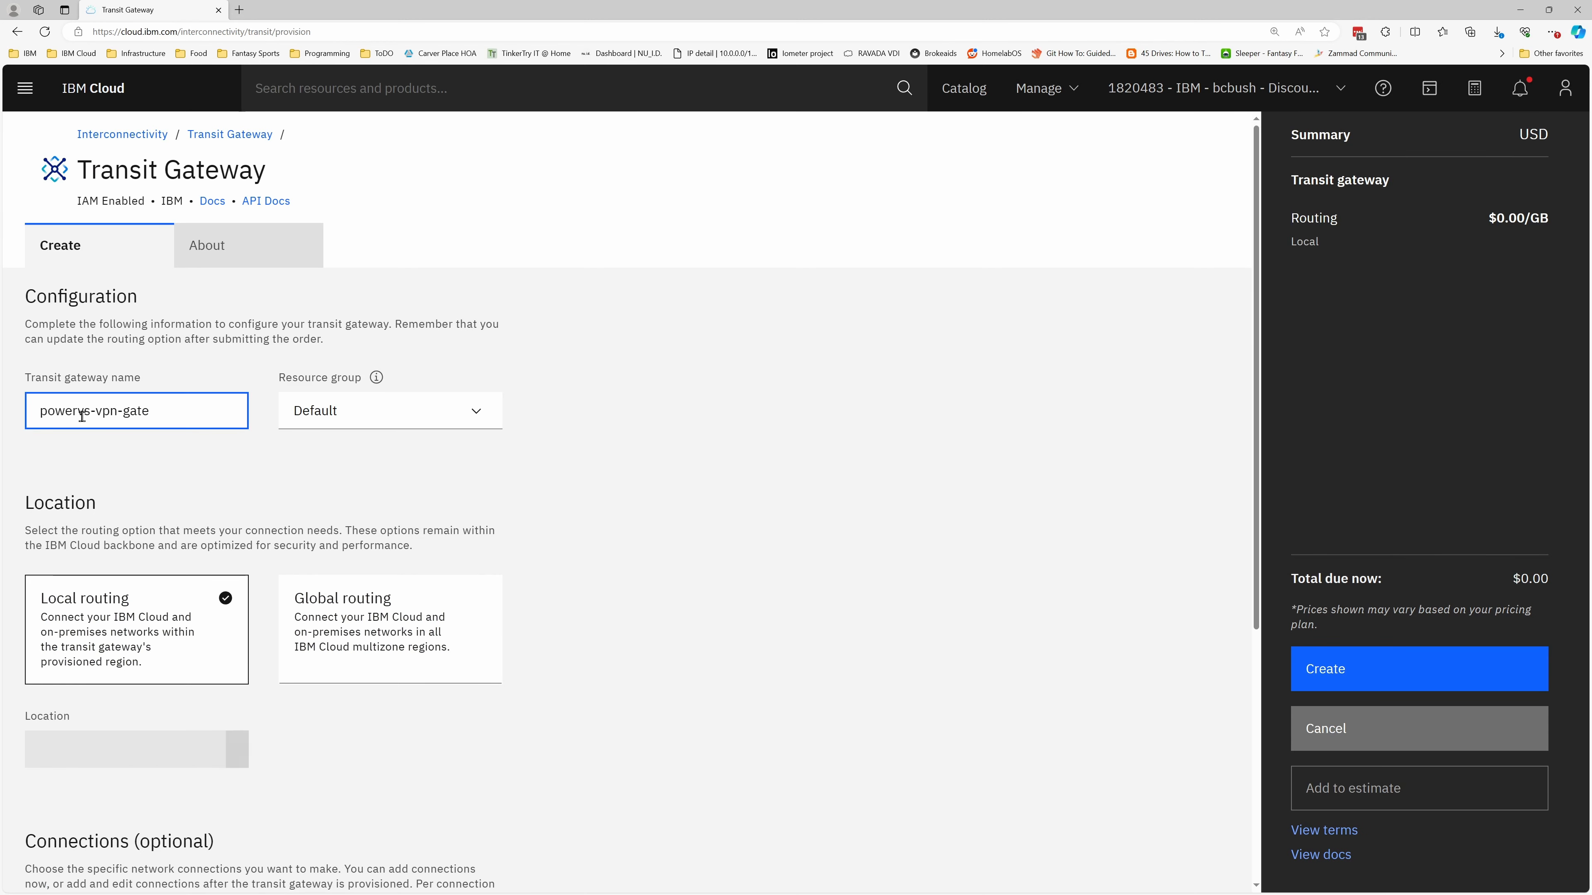
Set the transit gateway's location to Washington DC, keeping local routing
scroll(171, 619, down, 3)
click(167, 515)
scroll(147, 629, down, 3)
click(94, 721)
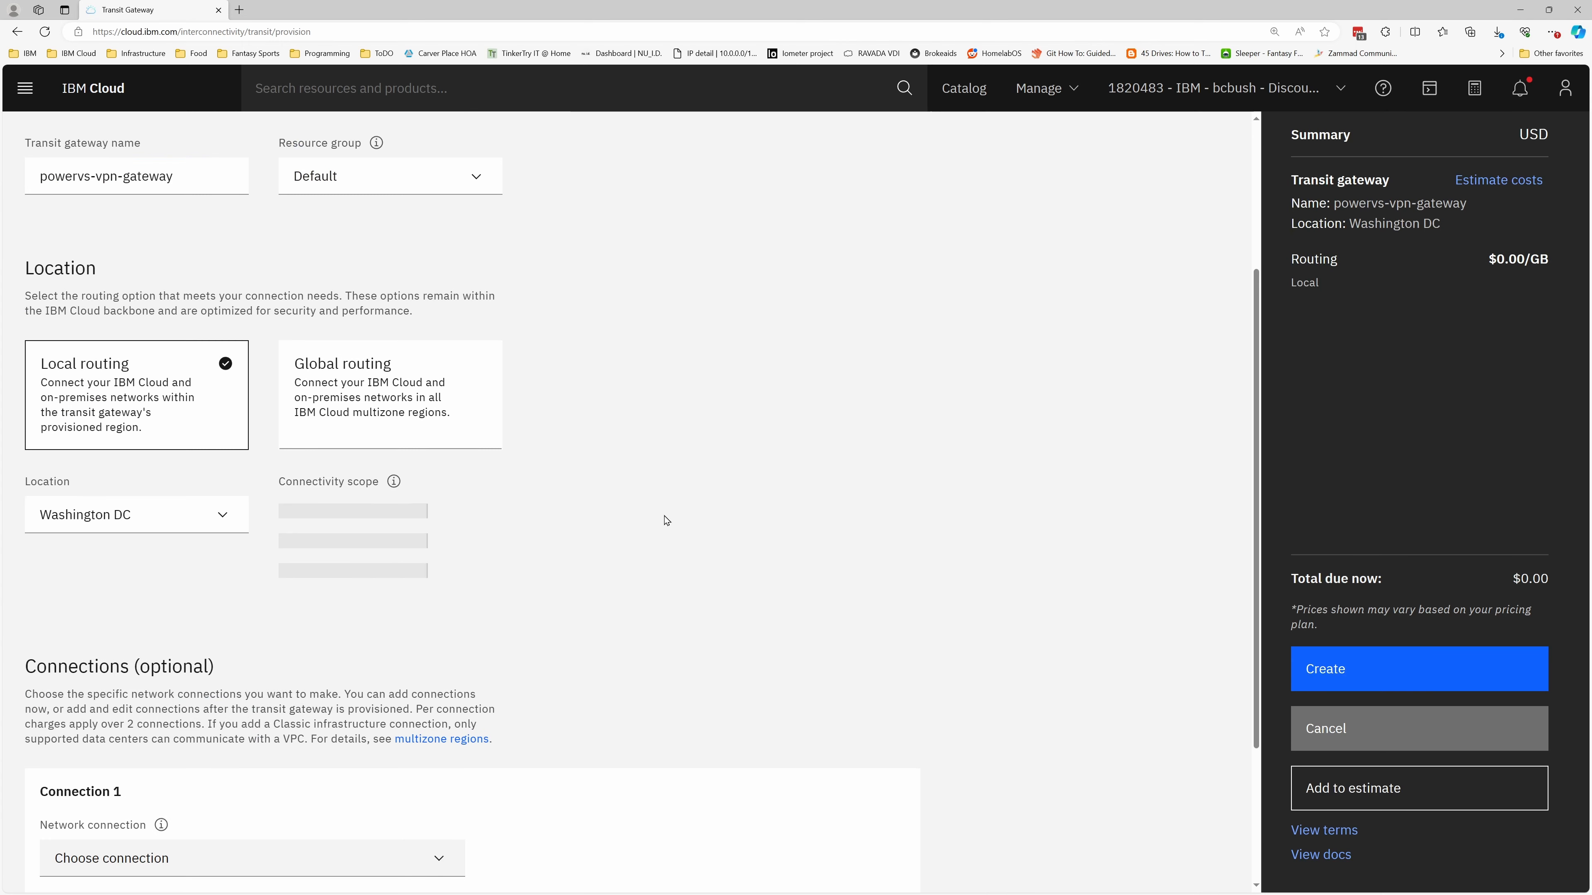
Set Connection 1 of the transit gateway to the VPC powervs-vpn-gateway-vpc in the Washington DC region
scroll(664, 519, down, 3)
click(188, 648)
click(94, 757)
click(162, 732)
click(163, 762)
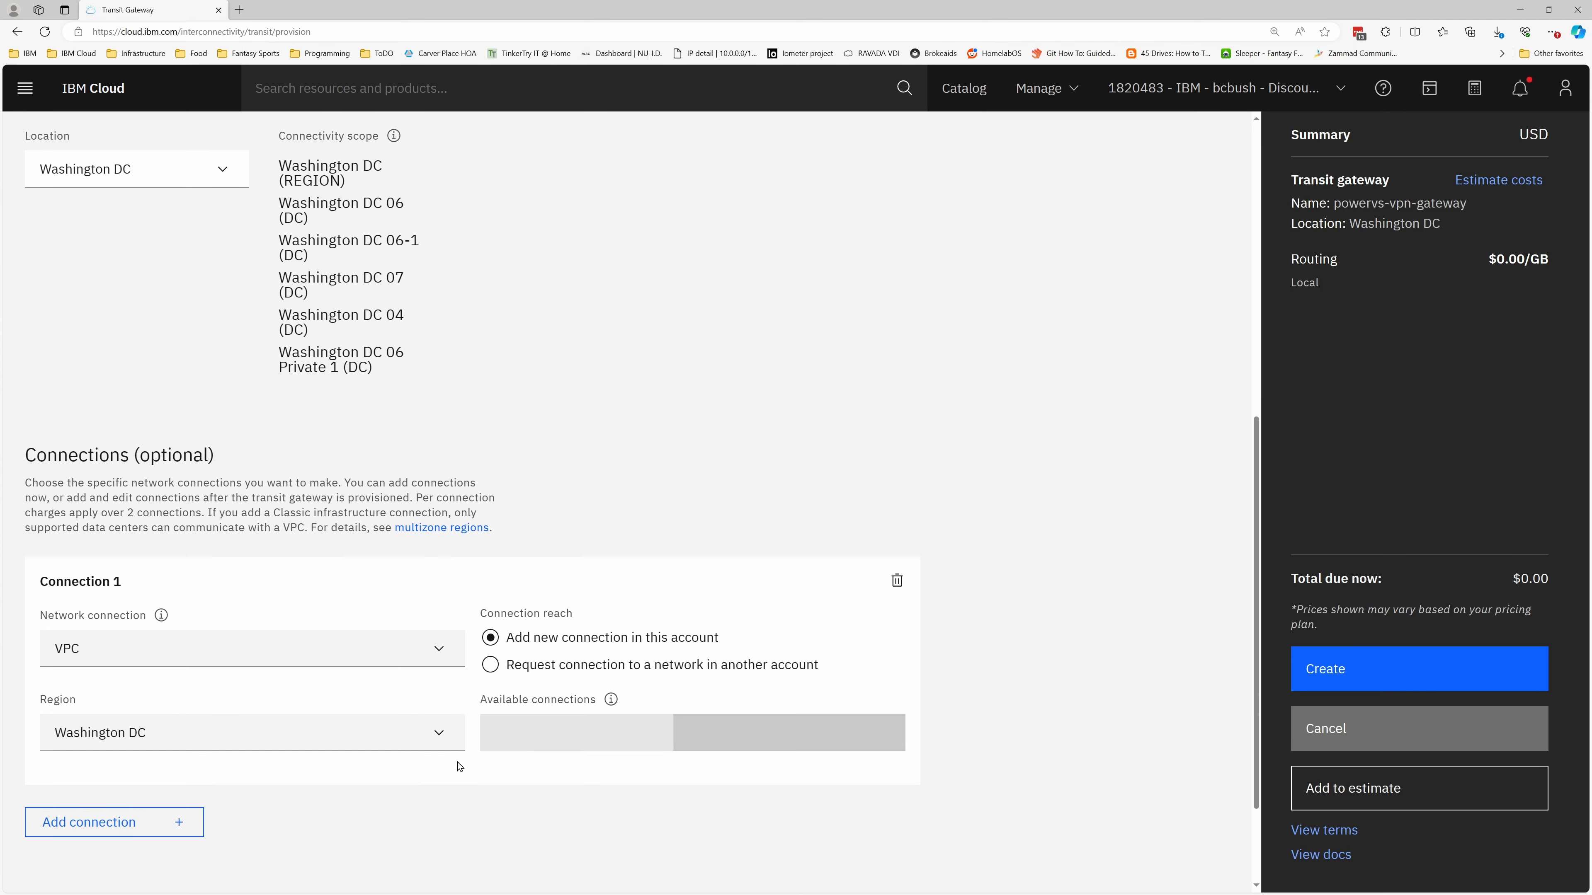
click(533, 734)
click(571, 768)
Add a second connection to the Power Systems Virtual Server workspace test-aix in Washington DC 07 and create the transit gateway
scroll(575, 757, down, 5)
click(114, 683)
click(131, 753)
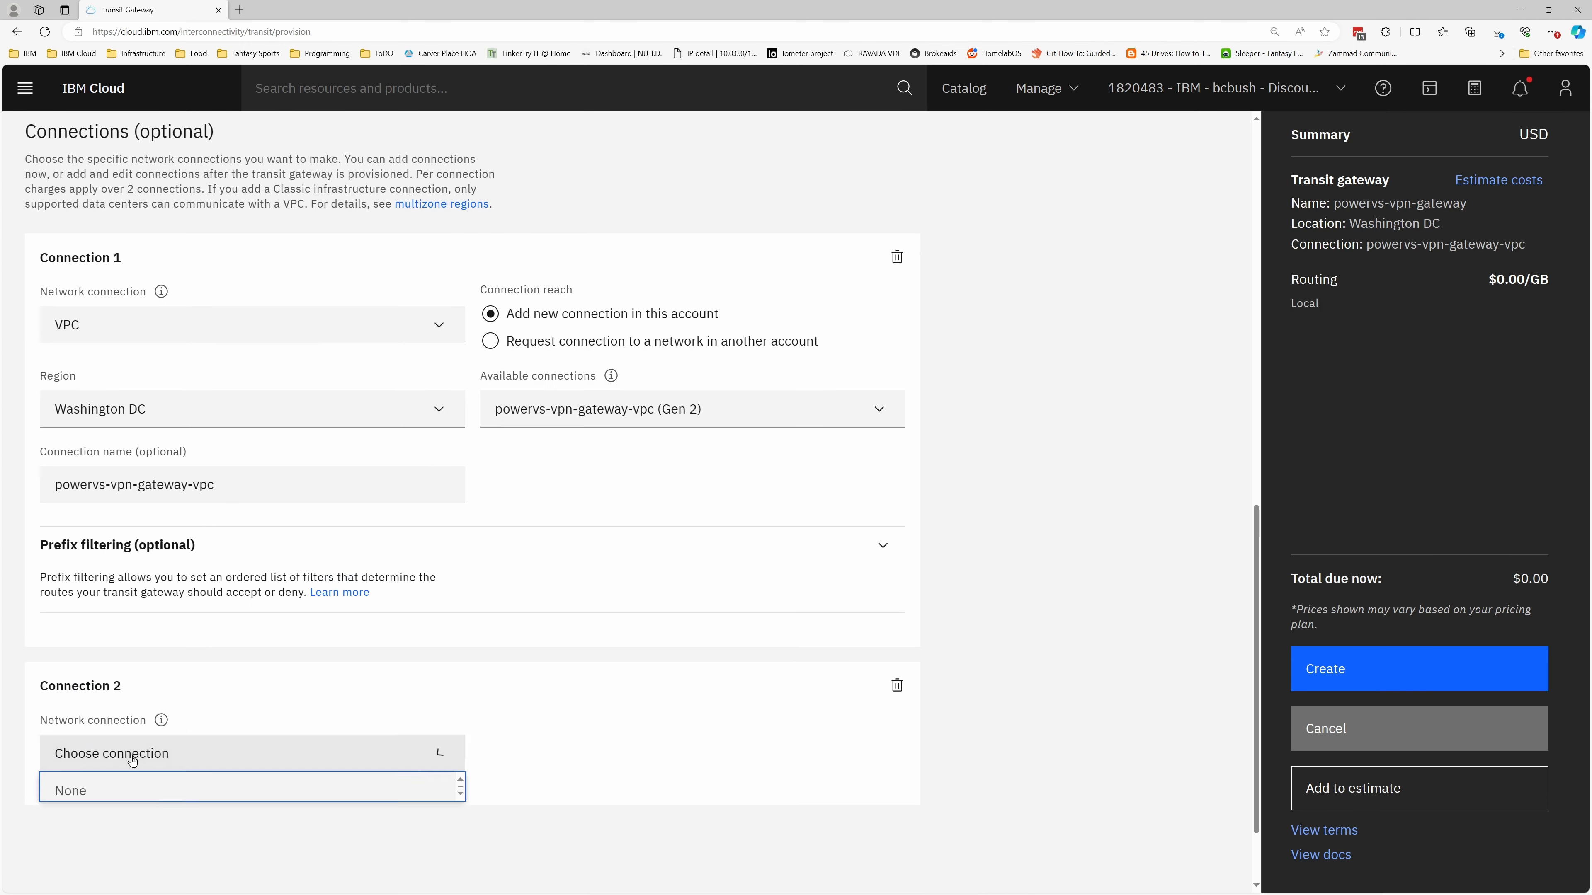
scroll(126, 814, down, 2)
click(113, 850)
click(189, 731)
click(246, 813)
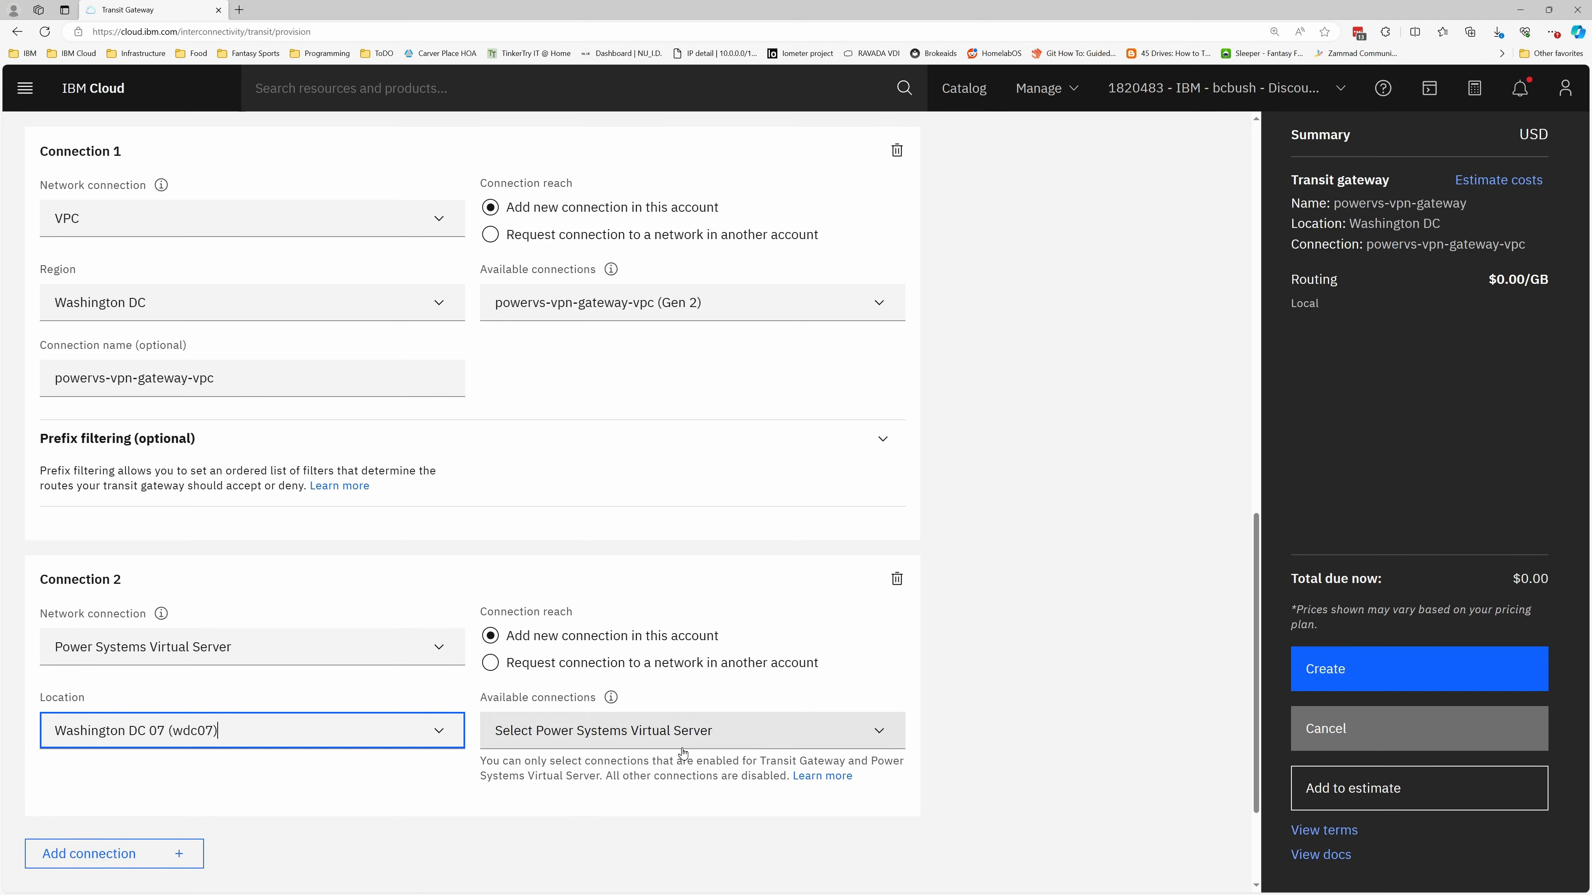
click(627, 730)
click(564, 809)
scroll(547, 793, down, 5)
click(1392, 679)
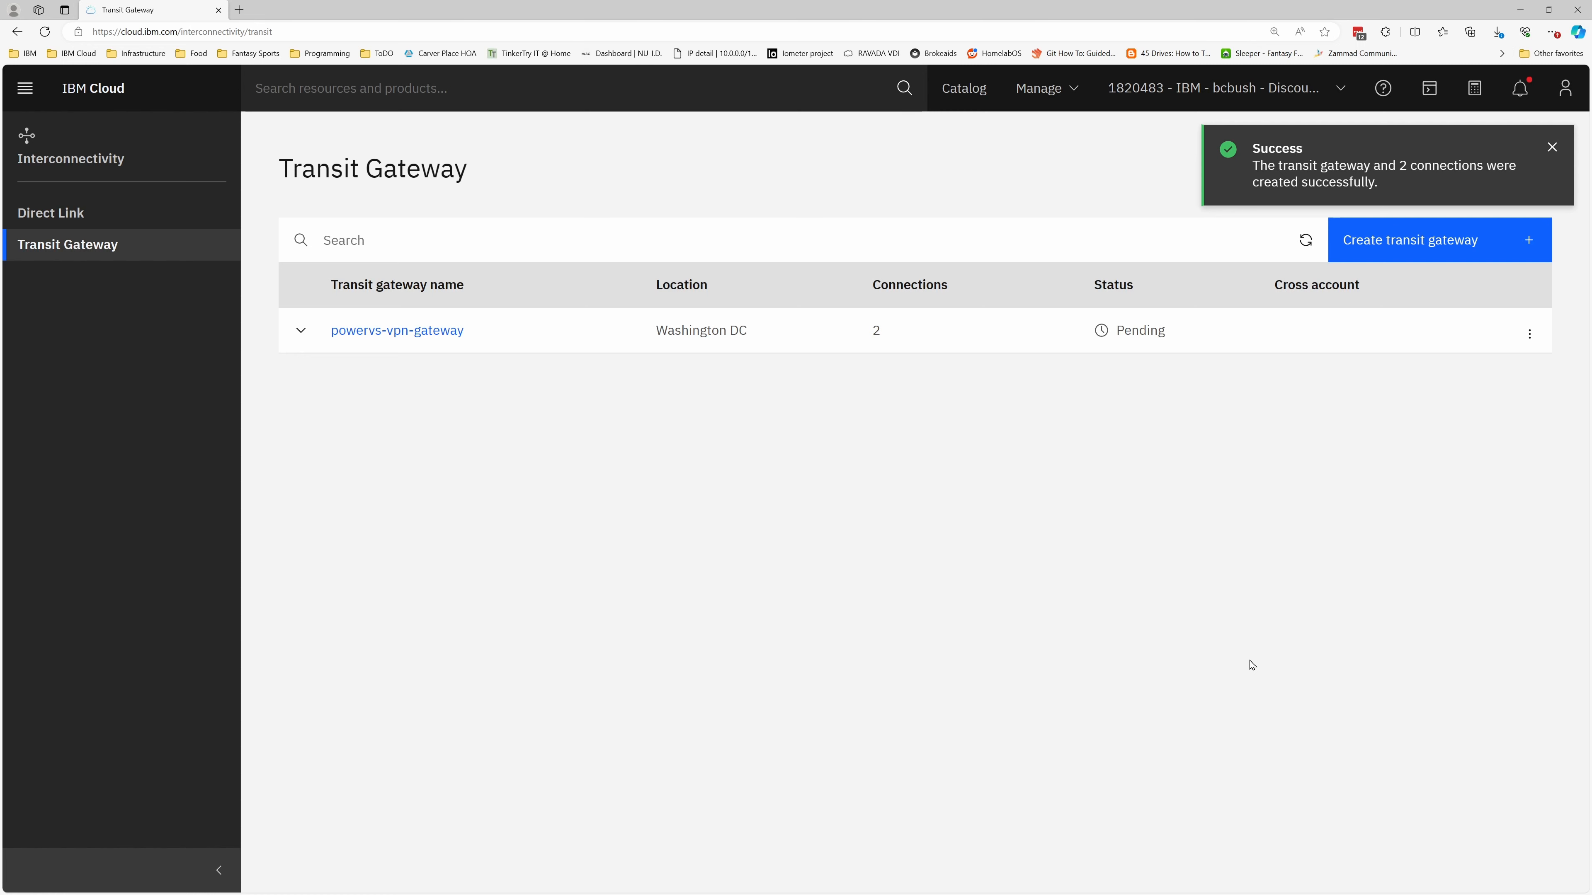
Open the powervs-vpn-gateway transit gateway and generate a BGP report of its routes
click(382, 331)
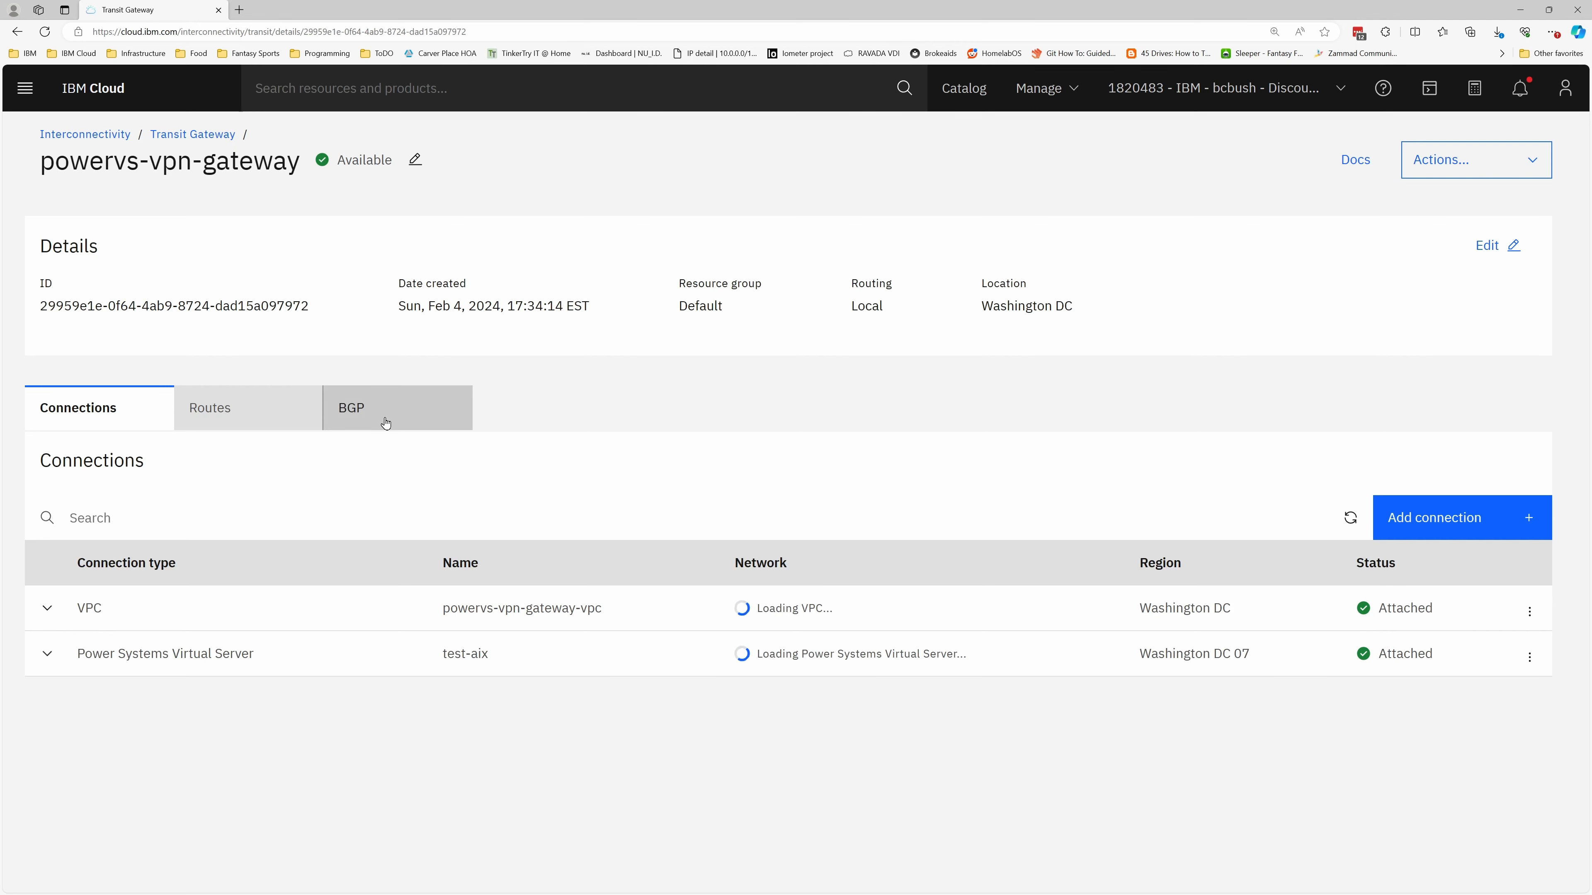
click(386, 425)
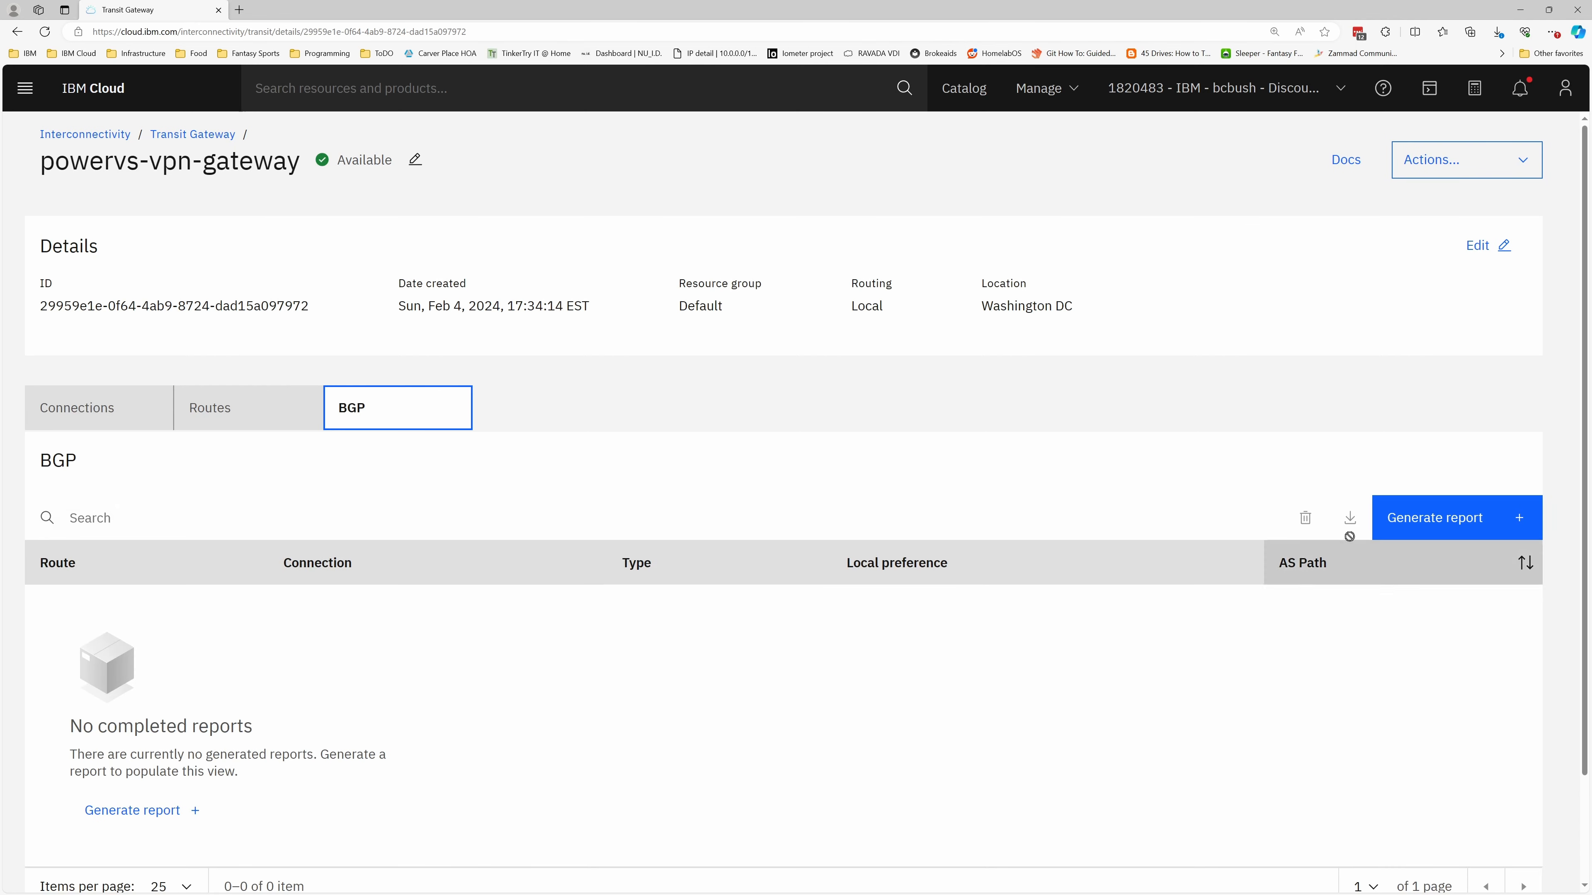
click(1485, 518)
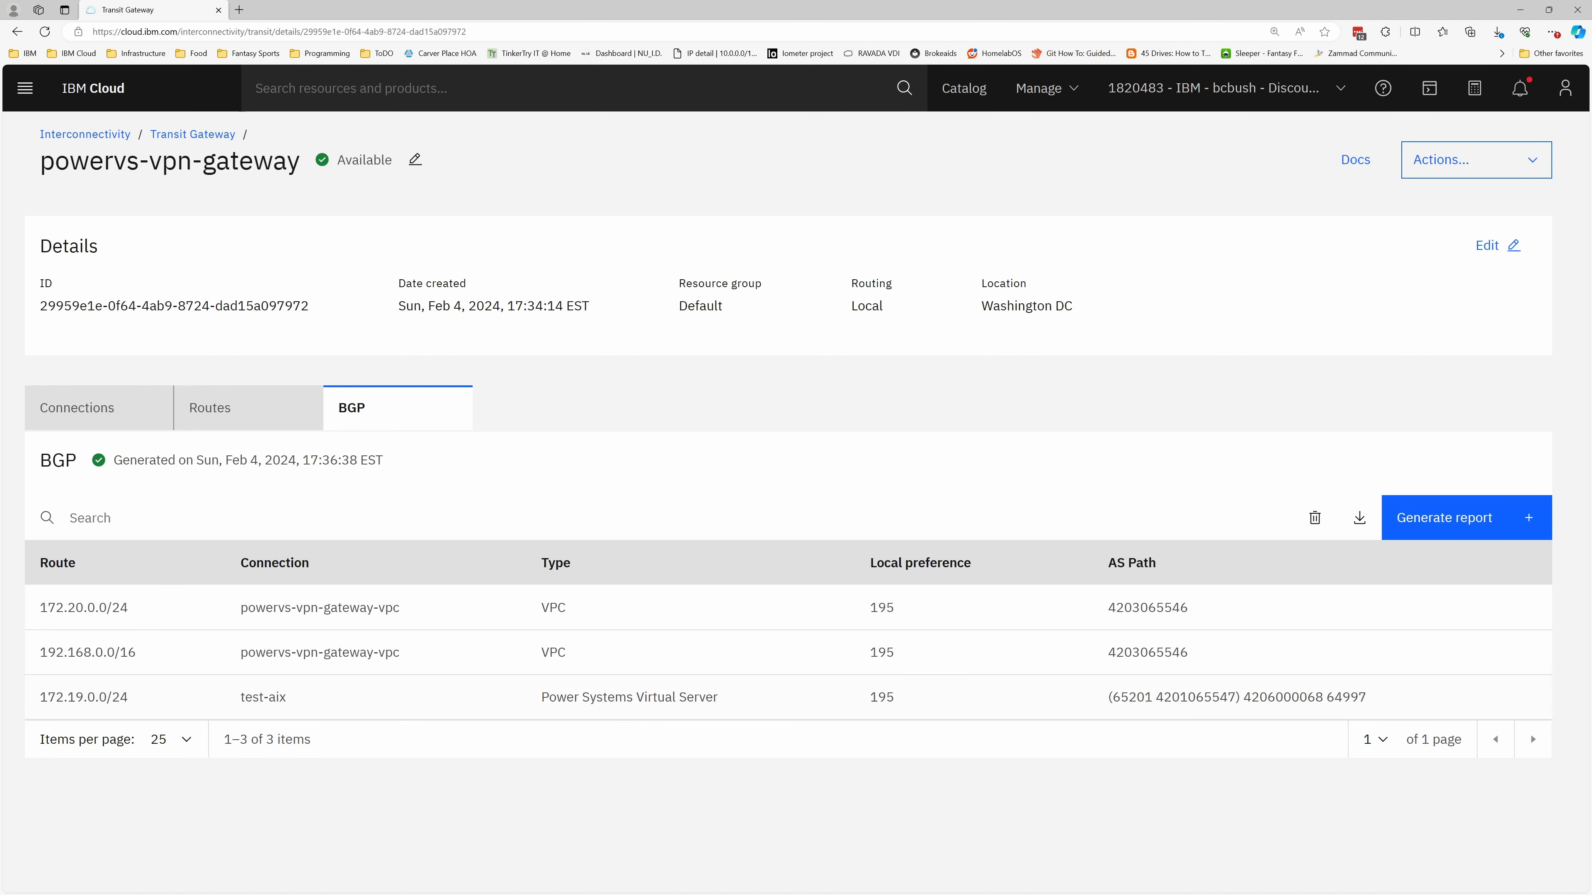
Switch to a Linux terminal, reposition its window and enter a ping command for a 172.1 address
click(201, 894)
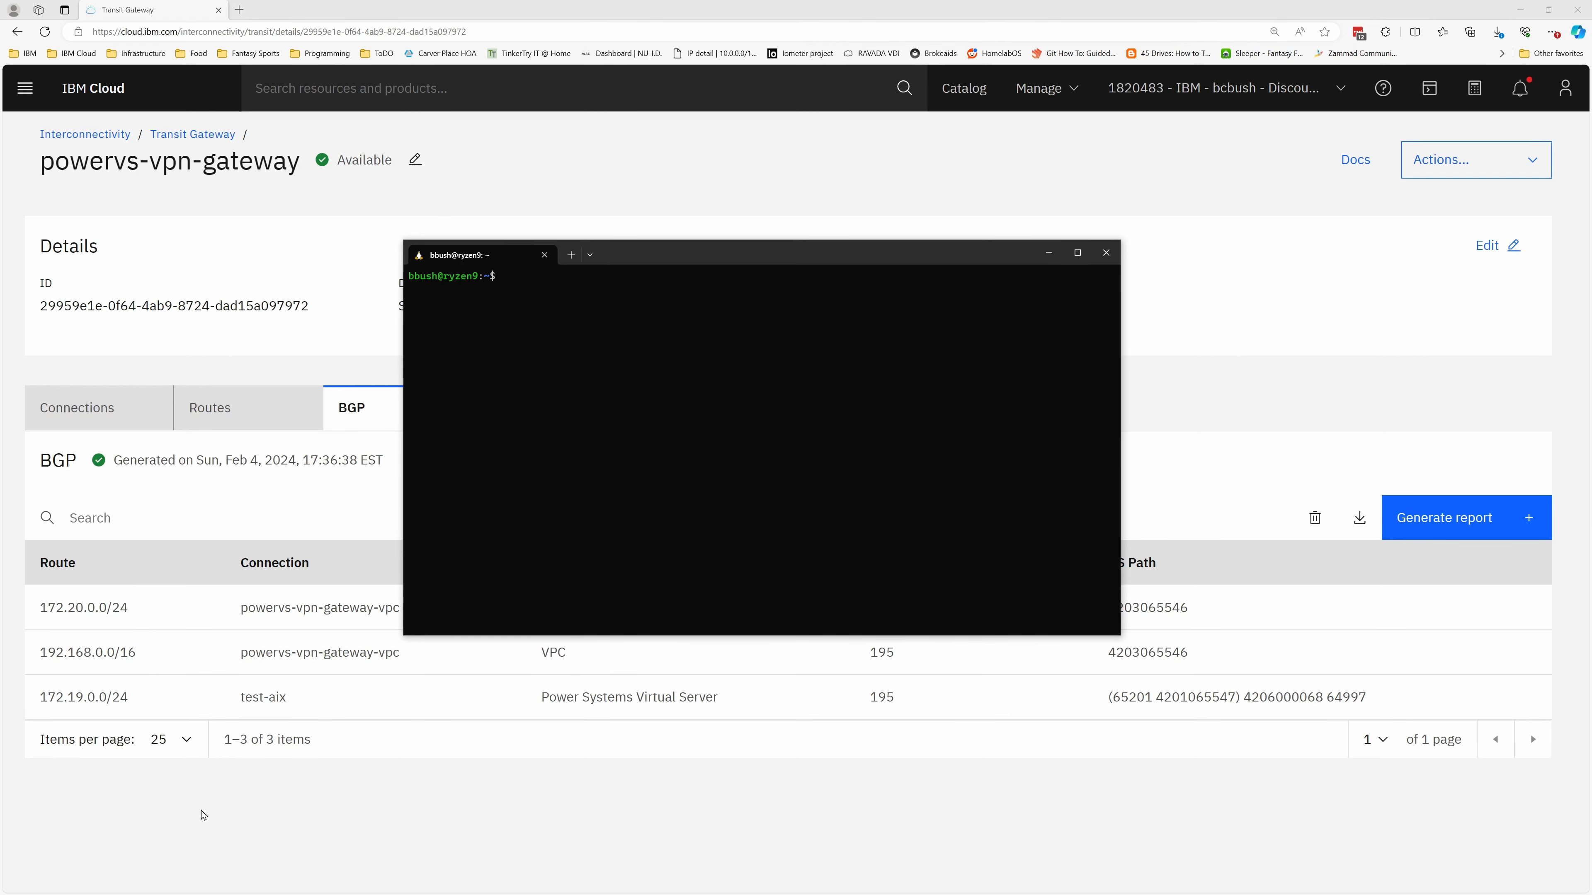
drag(734, 244, 790, 202)
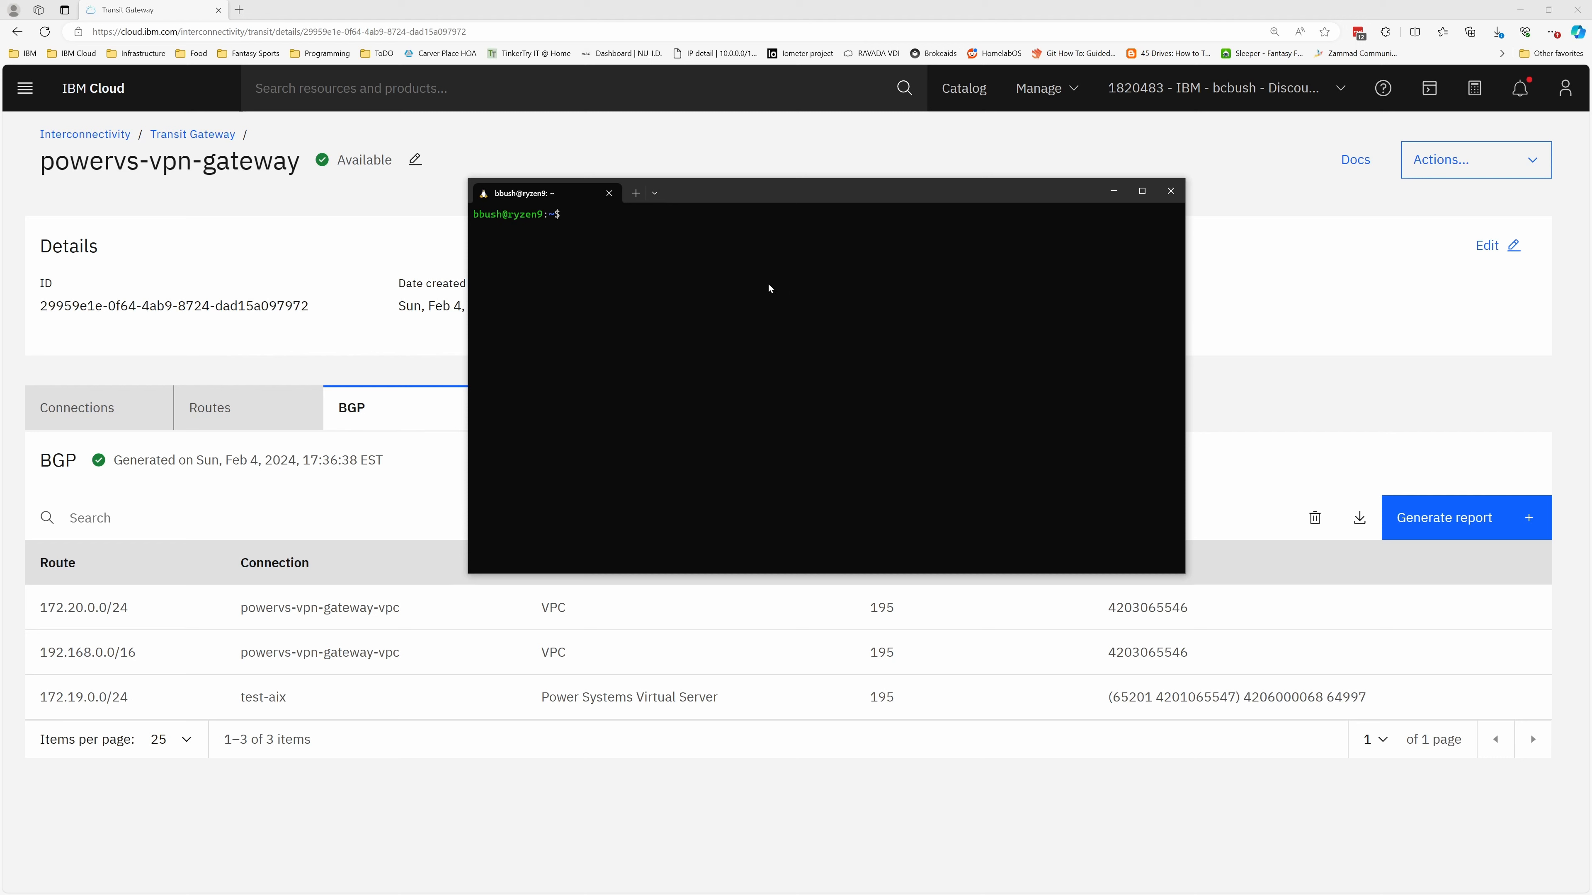
text(ping 172.1)
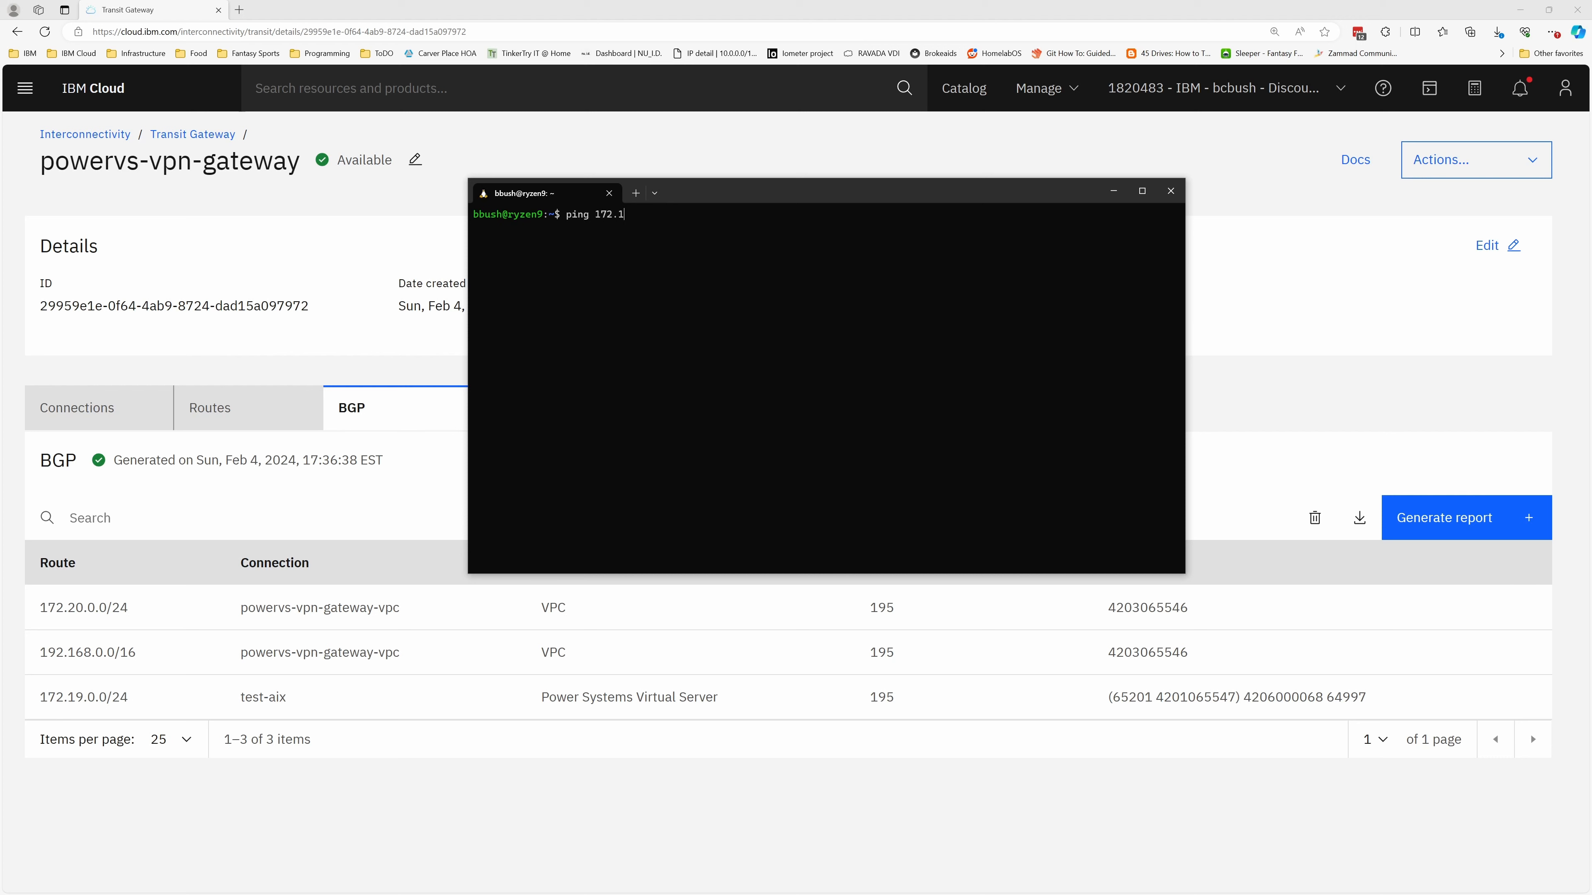